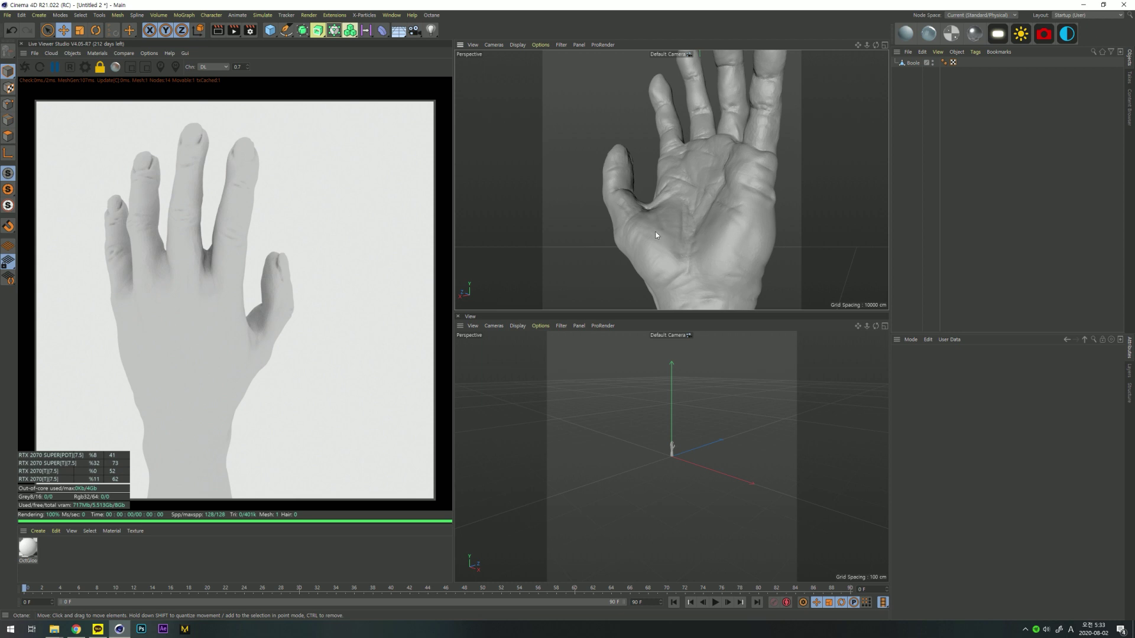
- Add an Octane camera to the scene and set its focal length to 100
alt+drag(656, 235, 627, 180)
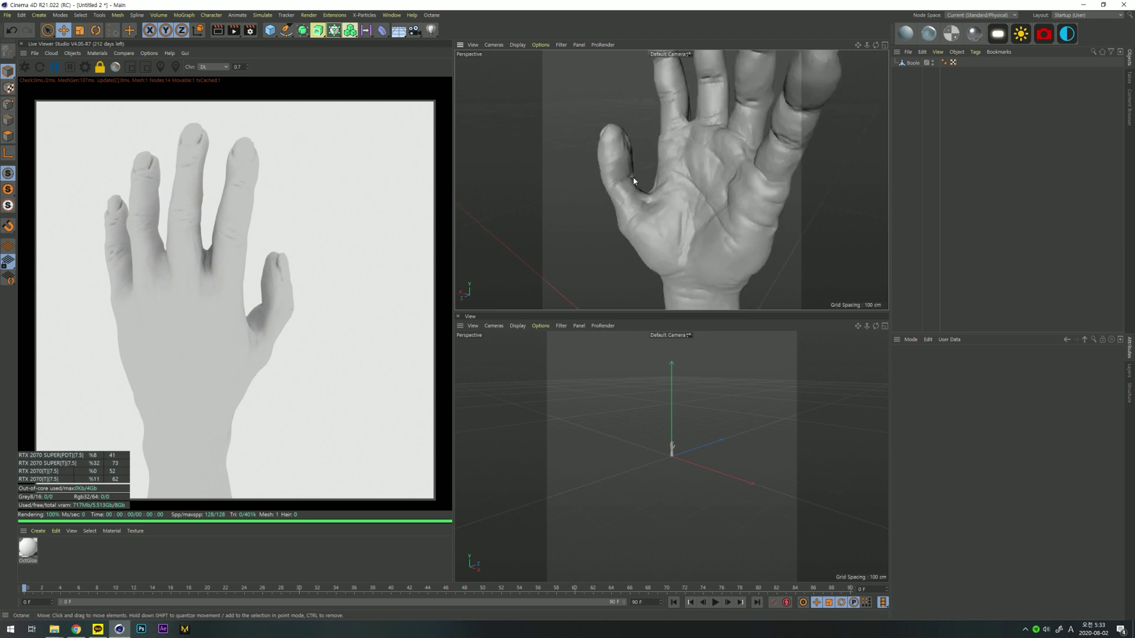
scroll(634, 180, up, 5)
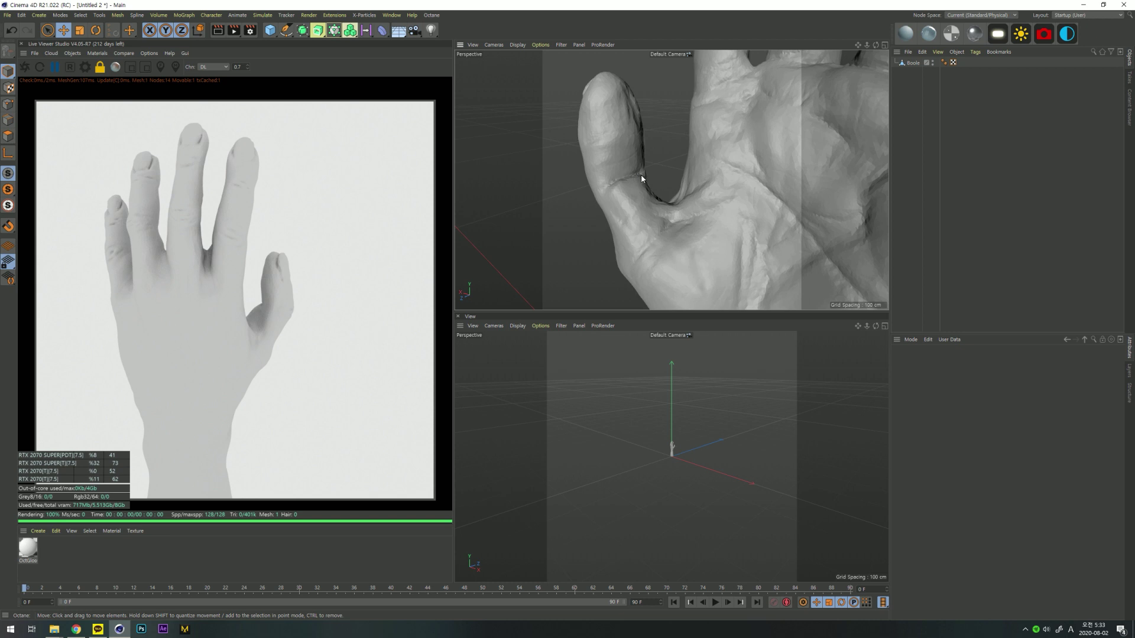
click(1044, 34)
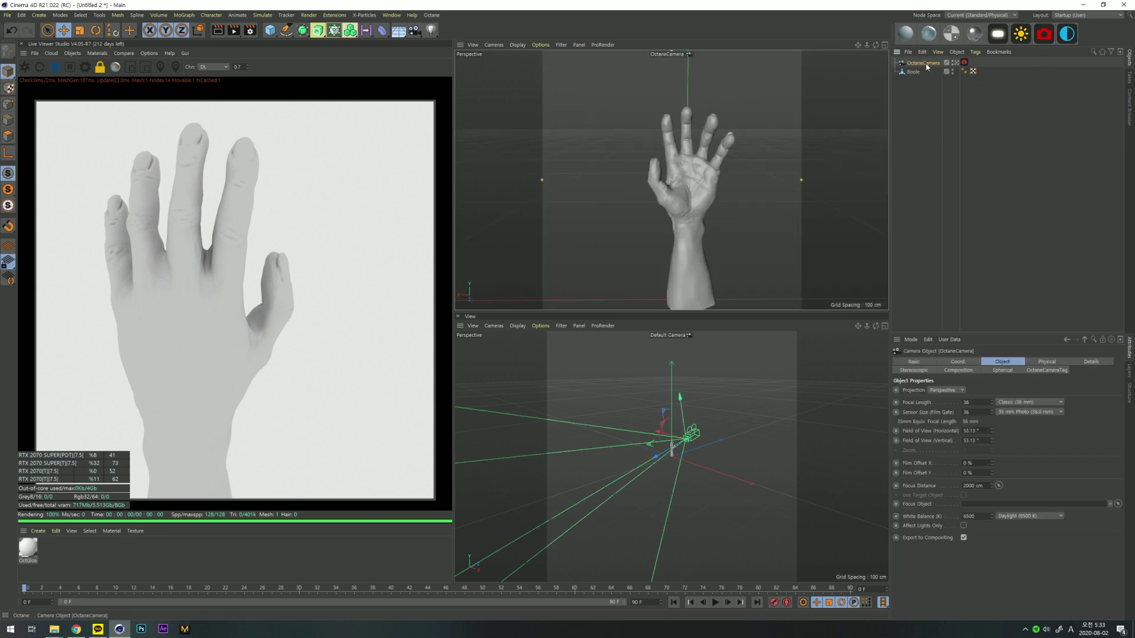
alt+drag(696, 216, 670, 216)
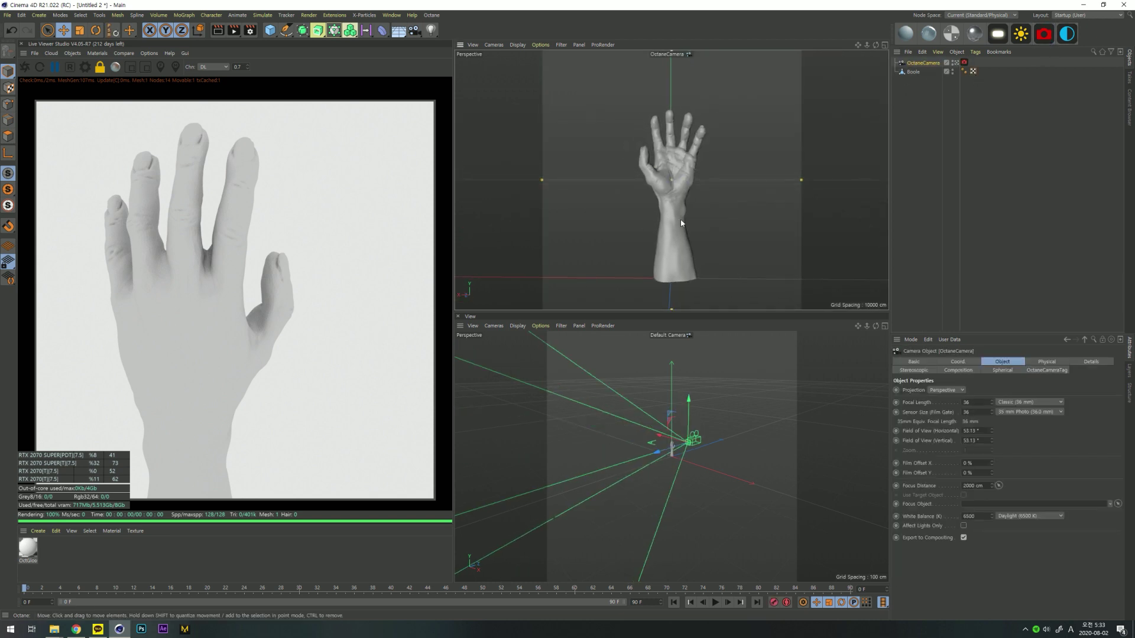
drag(975, 403, 856, 399)
text(100)
key(Return)
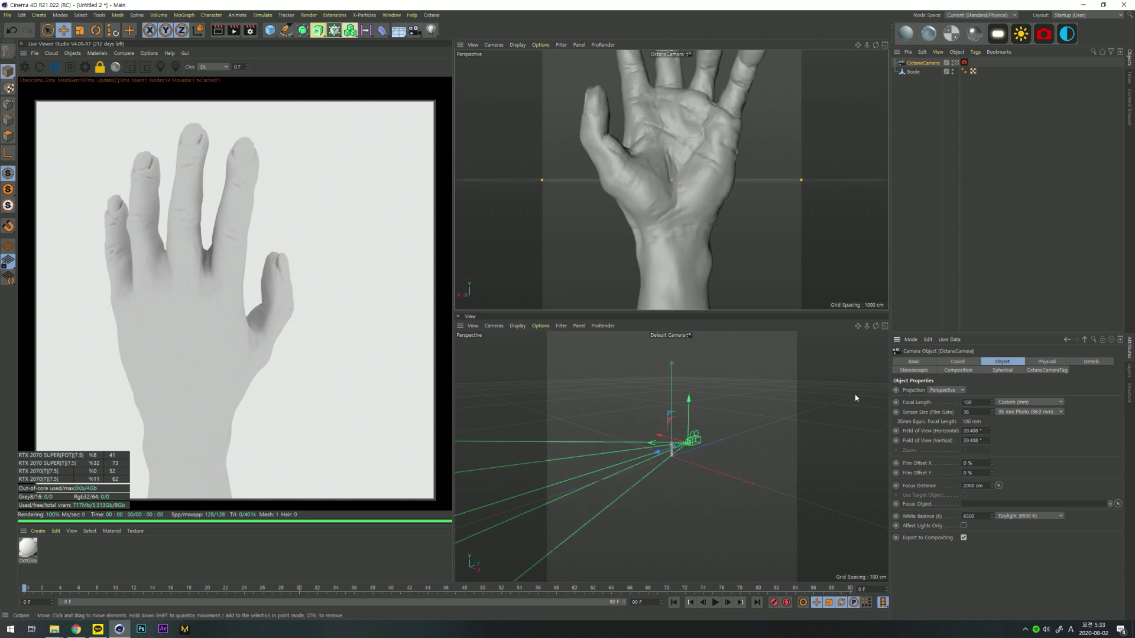
- Frame the whole hand and forearm centrally in the Octane camera view and restart the live render
alt+right_drag(724, 189, 579, 193)
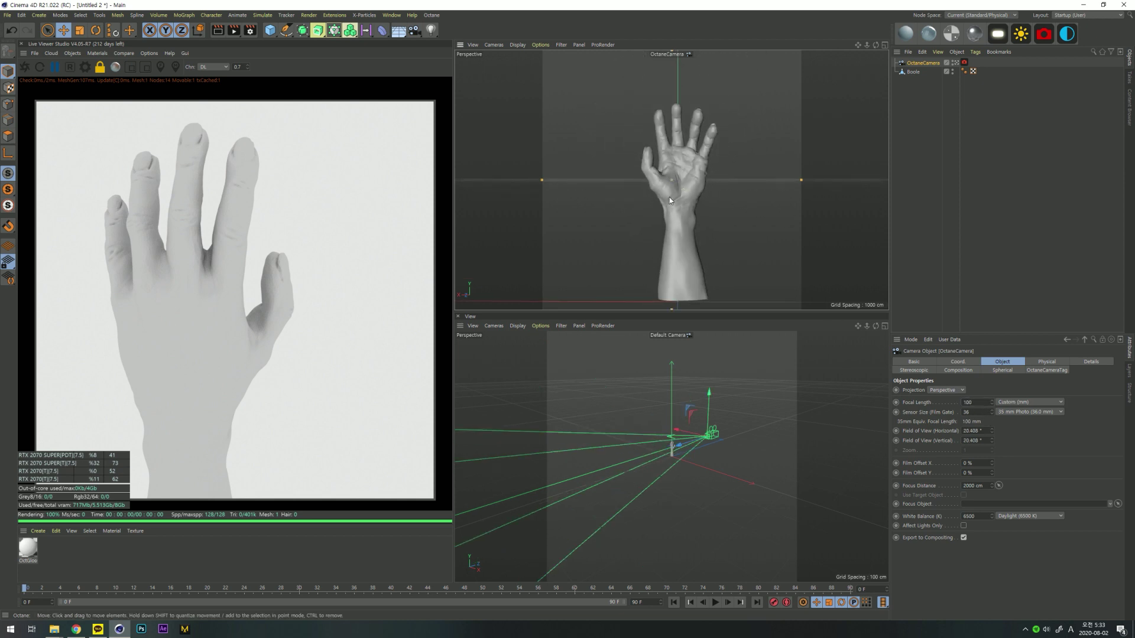
alt+middle_drag(669, 198, 652, 193)
click(1005, 143)
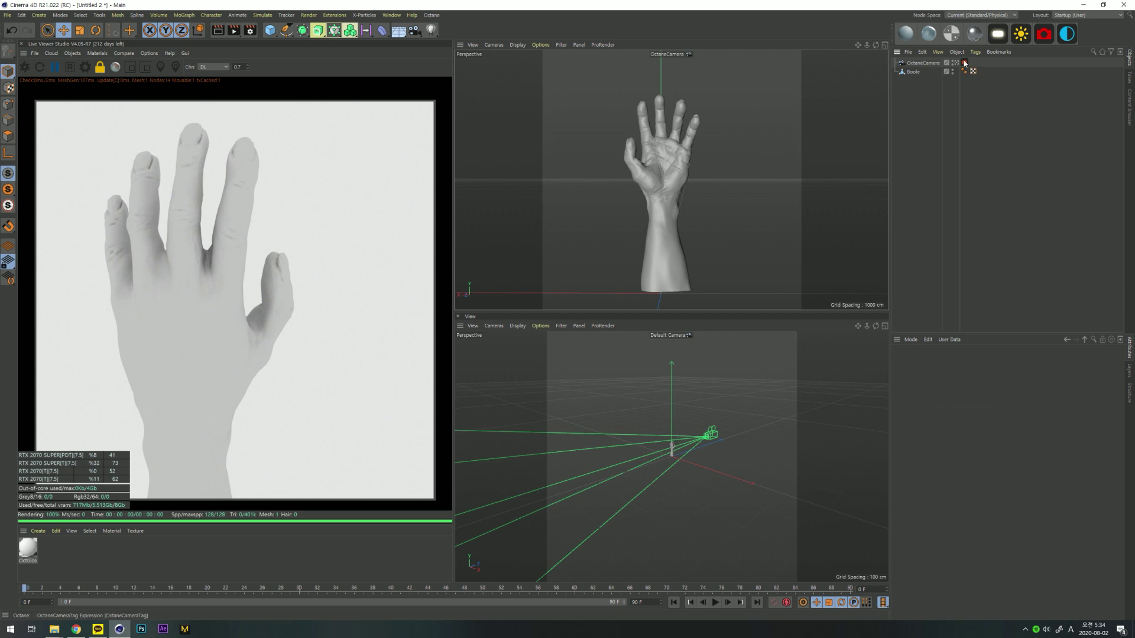
alt+middle_drag(679, 184, 687, 180)
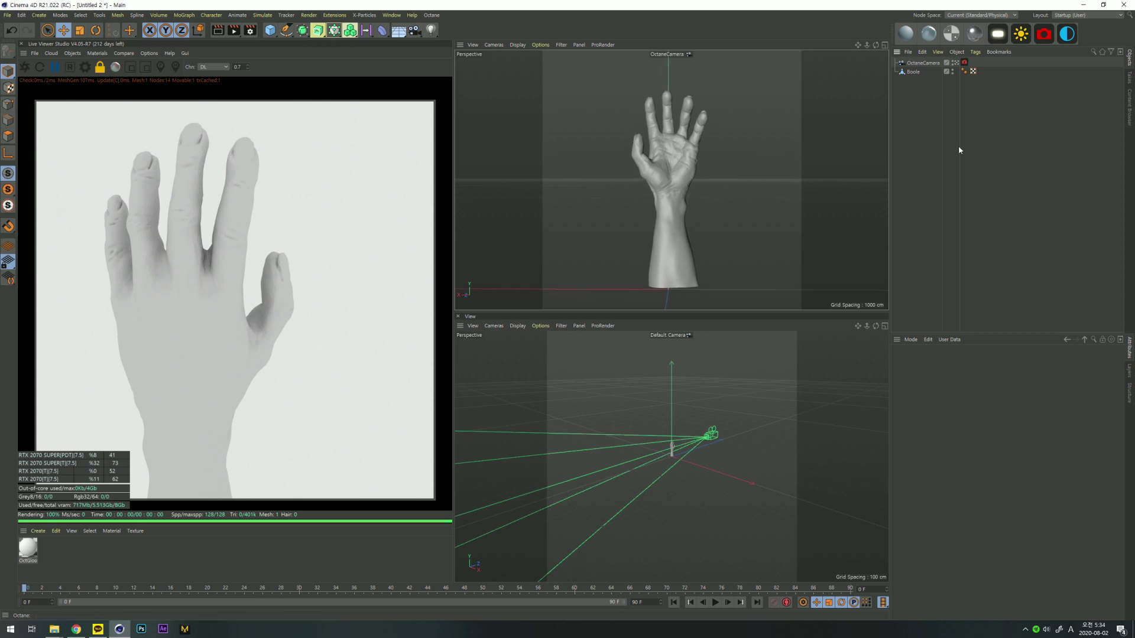
click(56, 69)
click(25, 66)
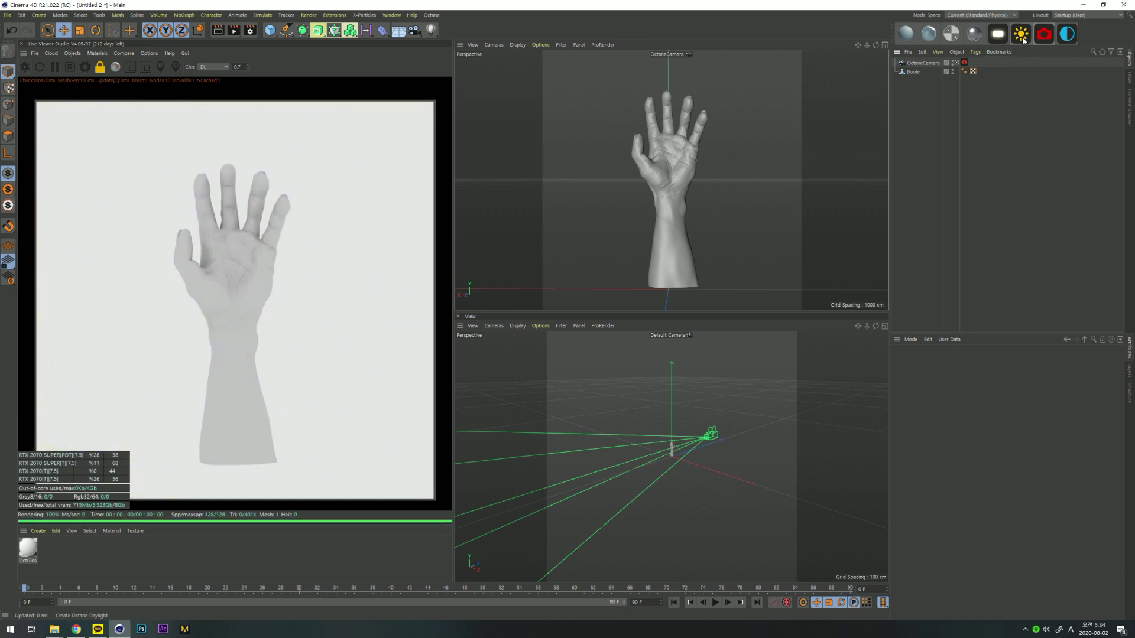
- Add an Octane HDRI environment textured with empty_warehouse_01_2k.hdr, agreeing to copy the image to the project location
click(1068, 38)
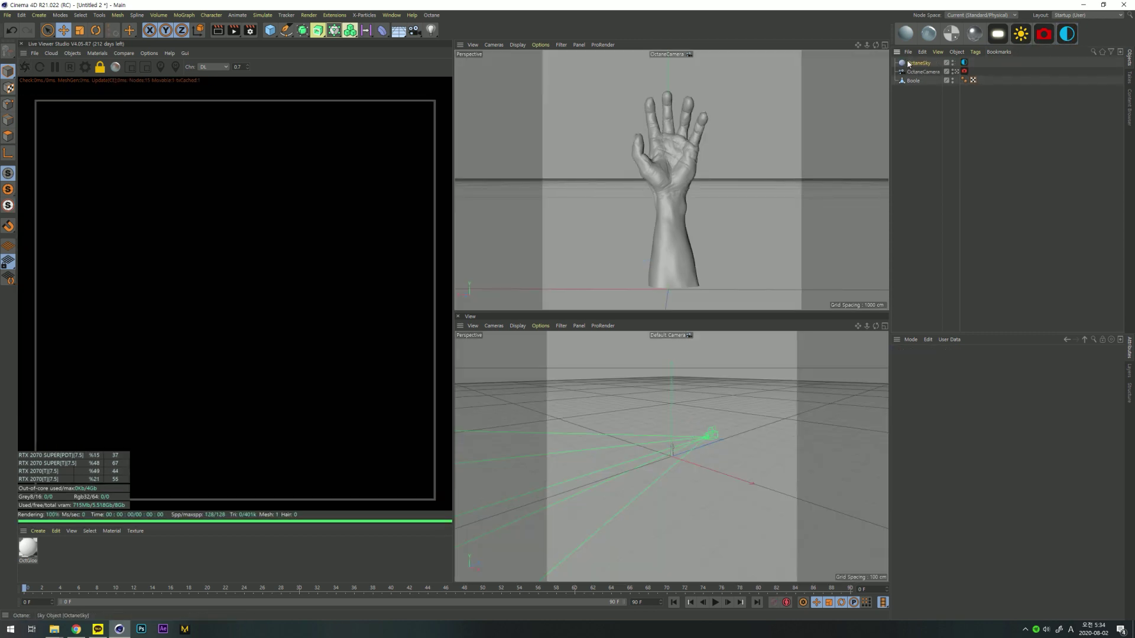
click(964, 62)
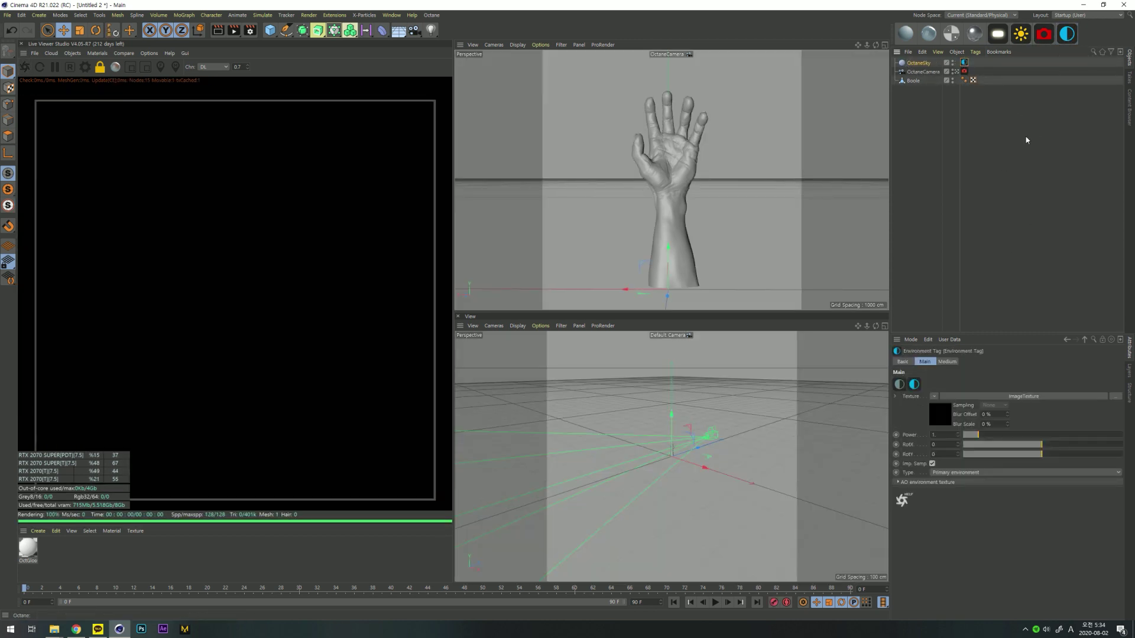
click(937, 423)
click(1115, 383)
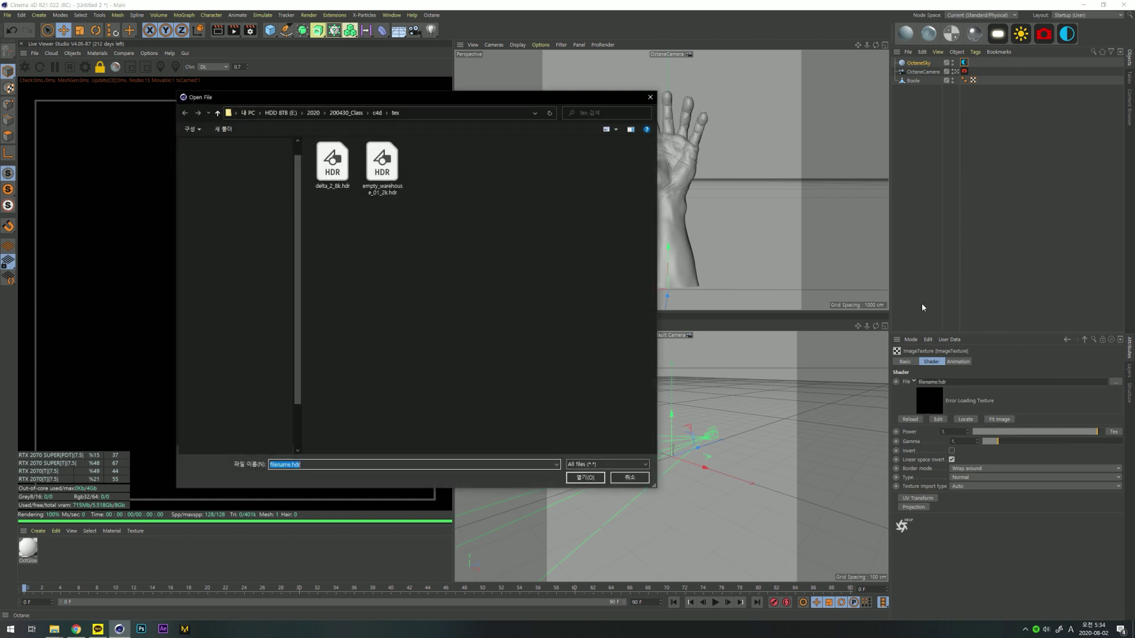
double_click(400, 183)
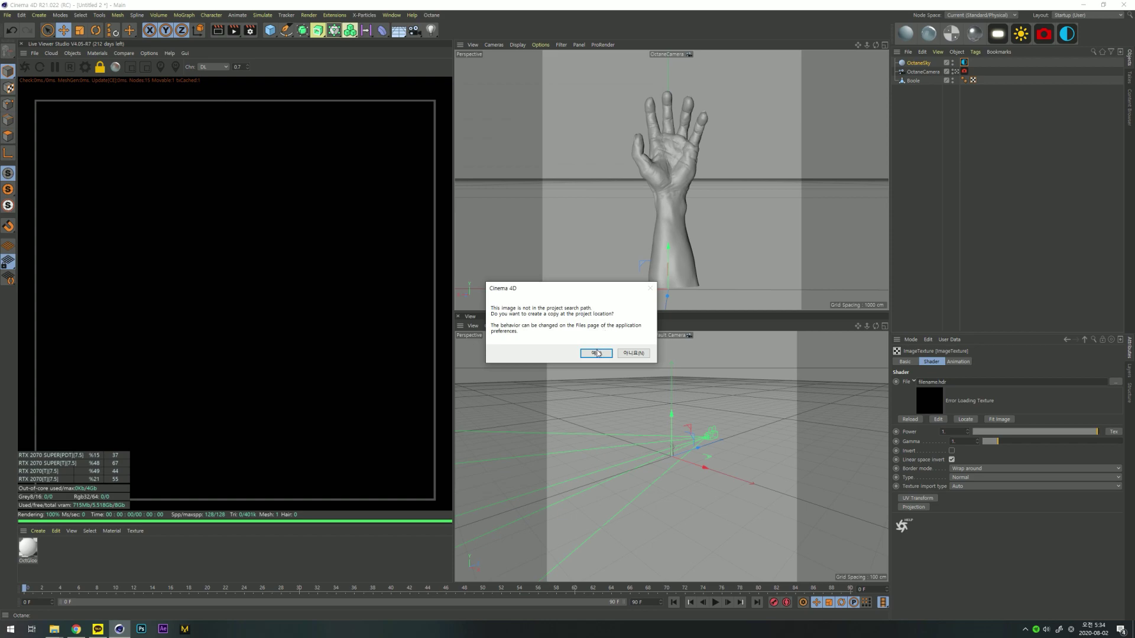
click(597, 353)
alt+drag(748, 202, 626, 191)
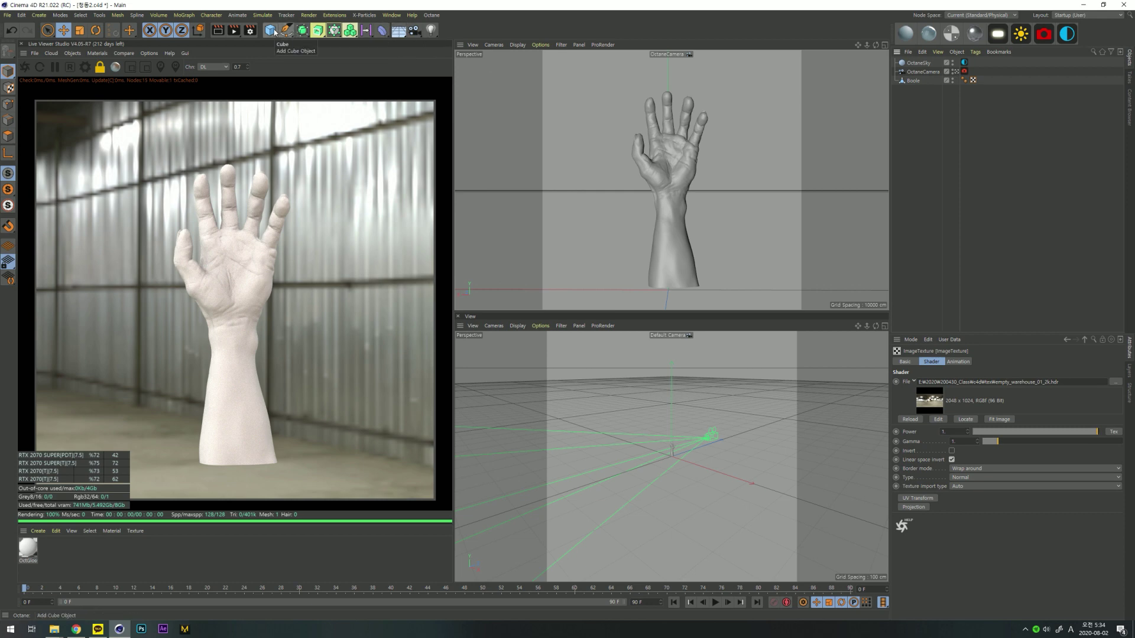
- Add a floor plane under the arm and place an upright rotated duplicate behind it as a backdrop
click(270, 30)
click(399, 61)
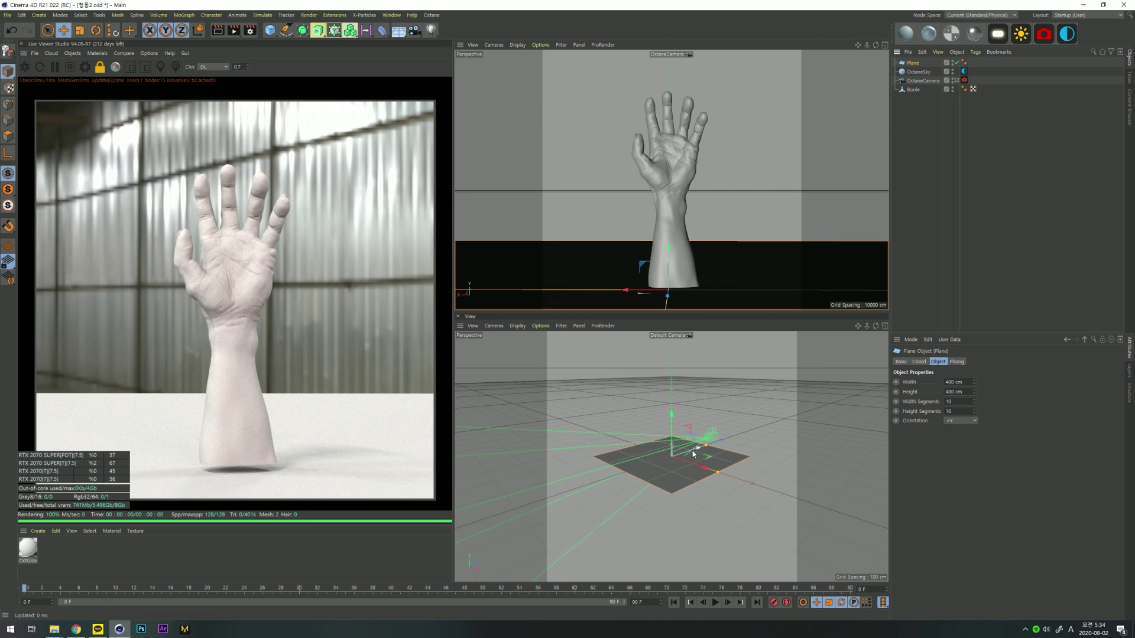
ctrl+drag(712, 453, 687, 452)
key(r)
key(e)
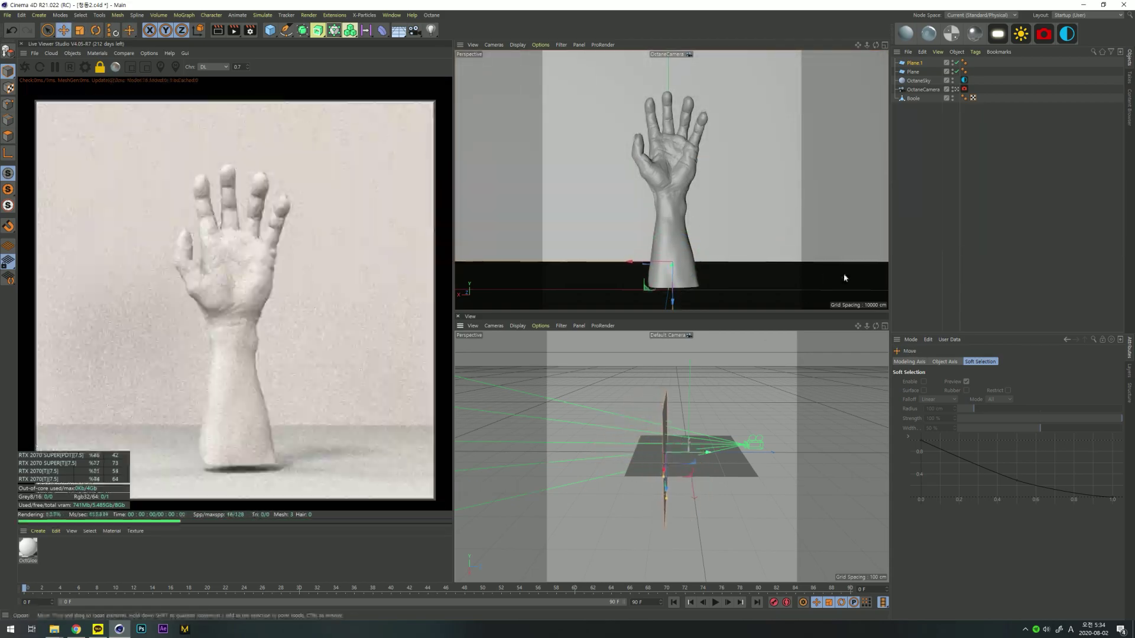
click(247, 563)
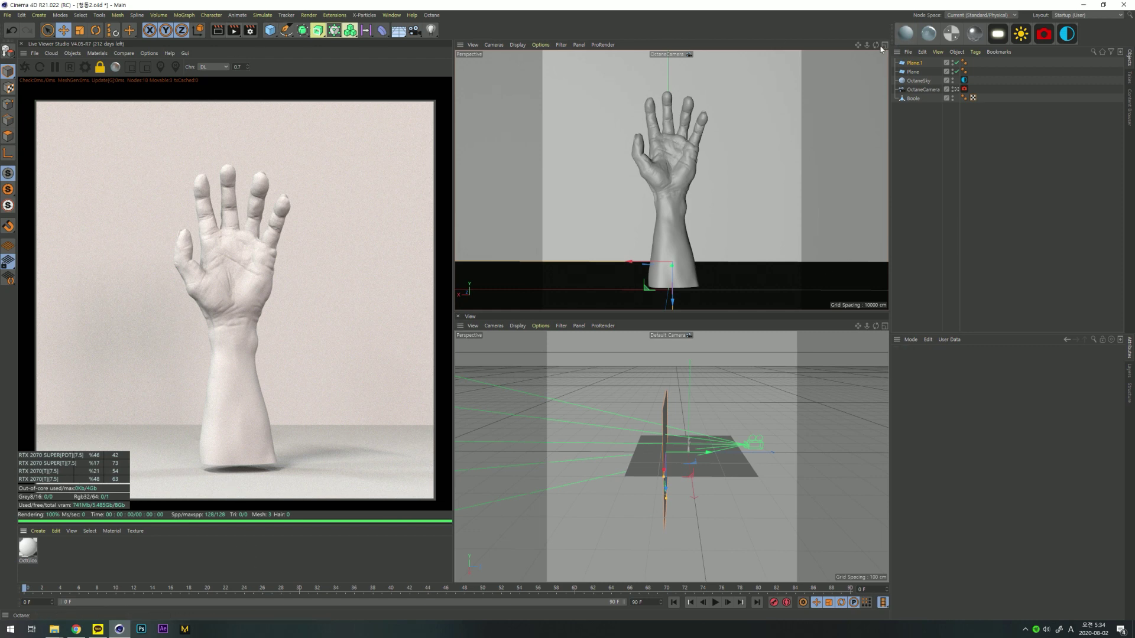
- Create an Octane glossy material and set its diffuse colour to a dark grey with 20% brightness
click(933, 36)
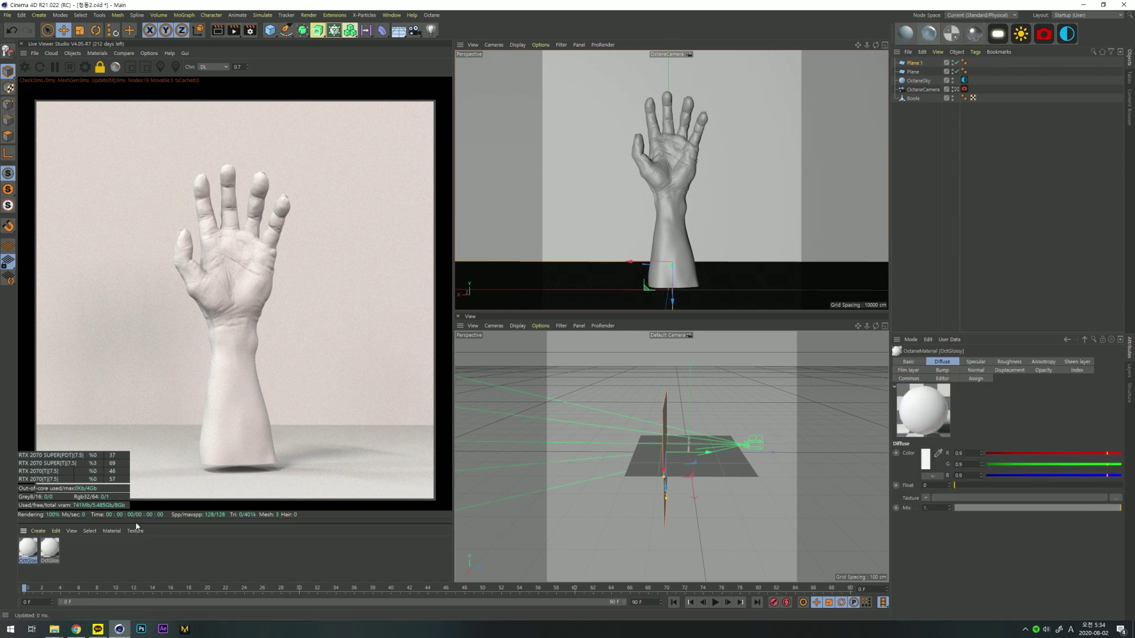
double_click(24, 553)
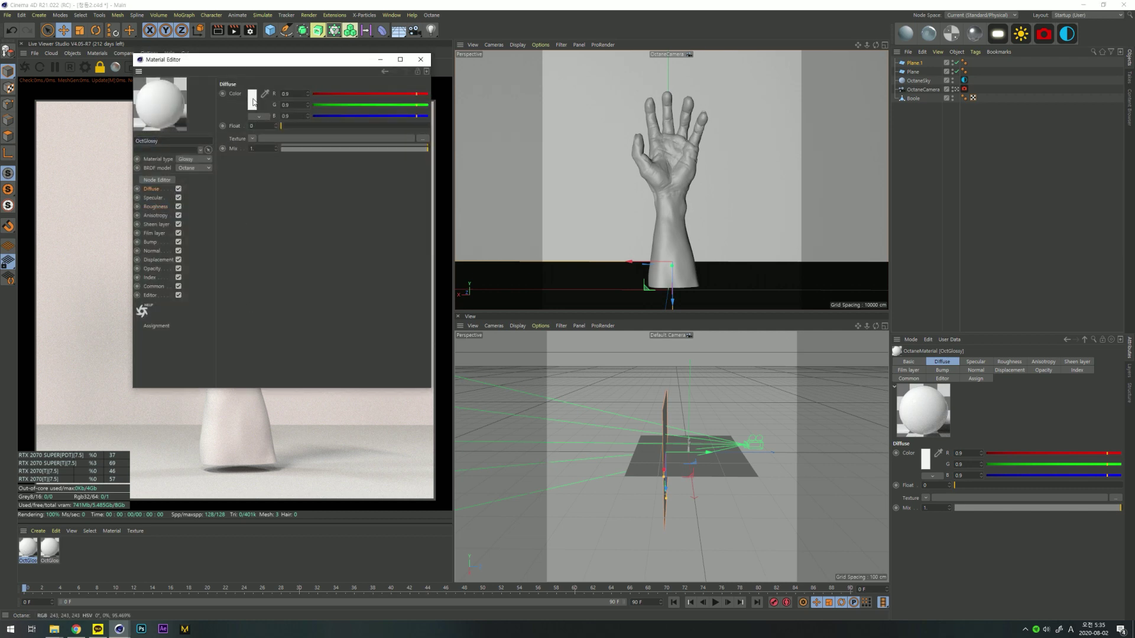
click(253, 102)
drag(249, 117, 191, 126)
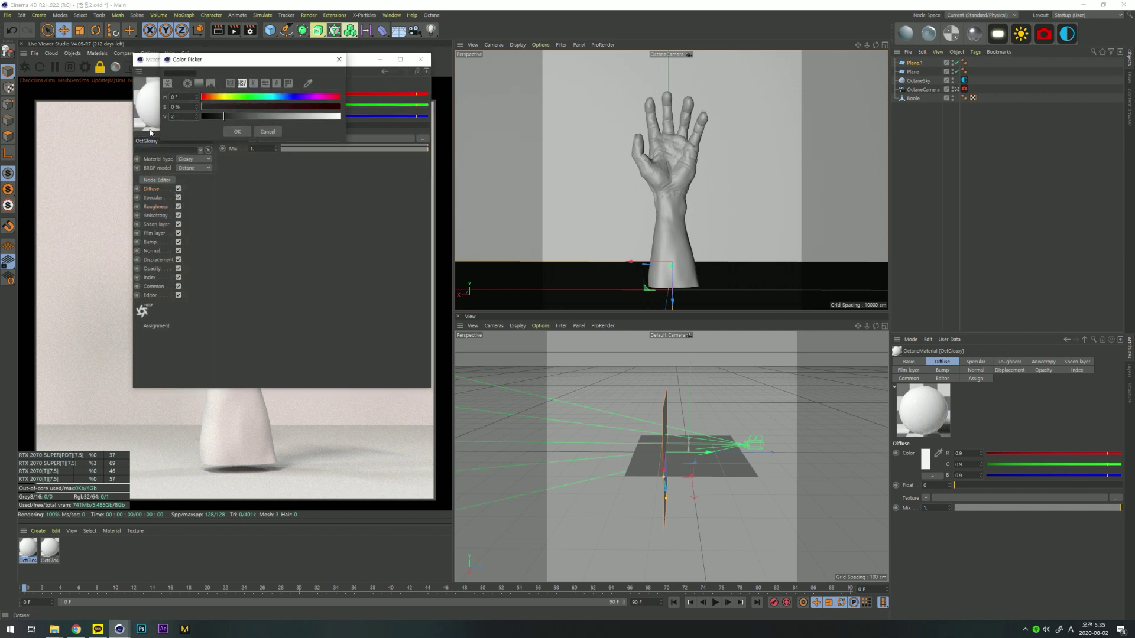
click(237, 132)
- Set the dark glossy material's roughness to 1 and apply it to the floor and backdrop planes
click(155, 206)
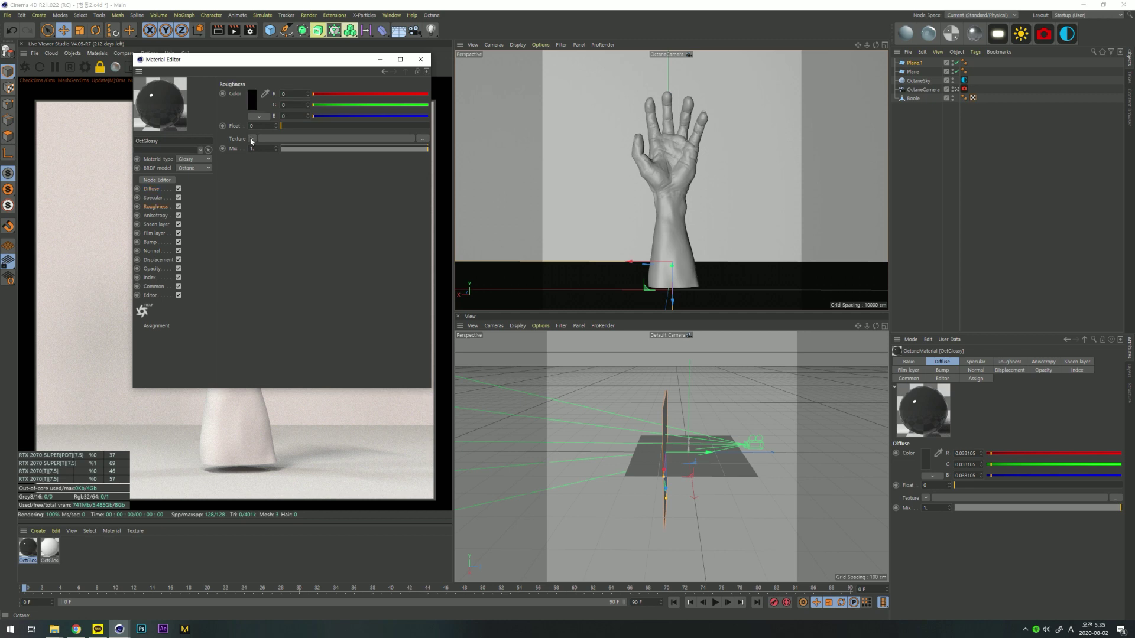
drag(346, 129, 471, 98)
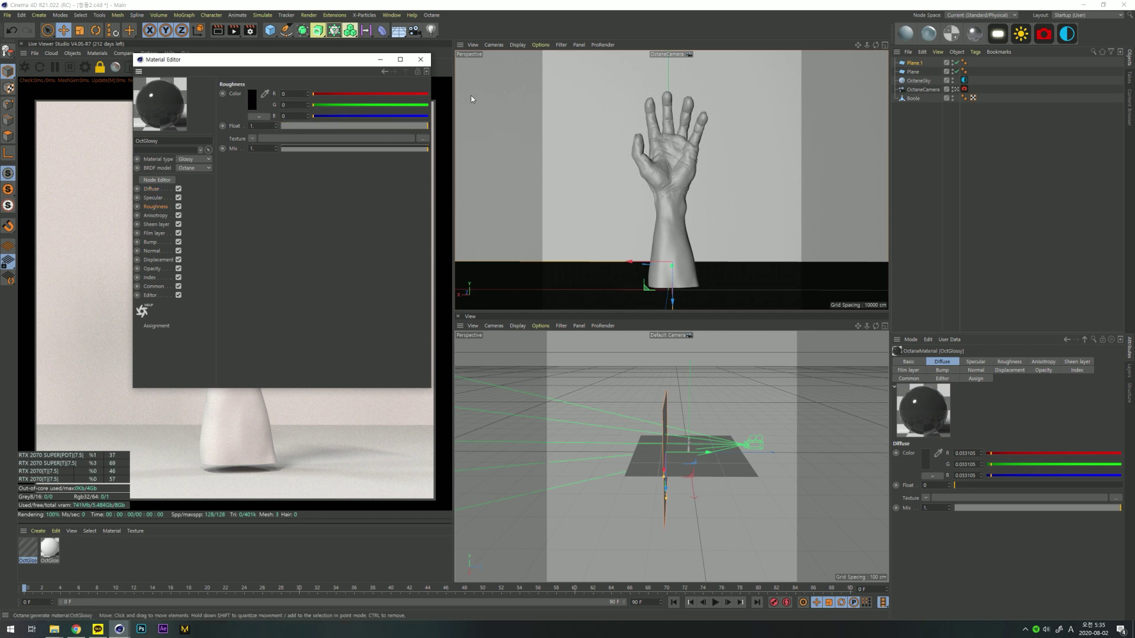
click(421, 60)
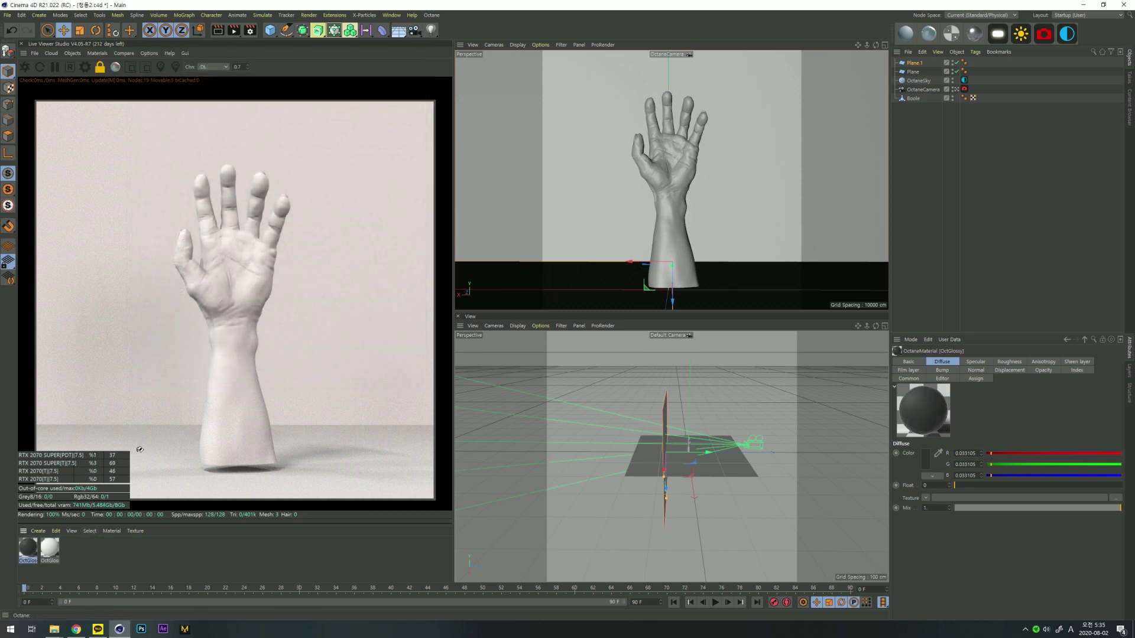
drag(139, 450, 139, 454)
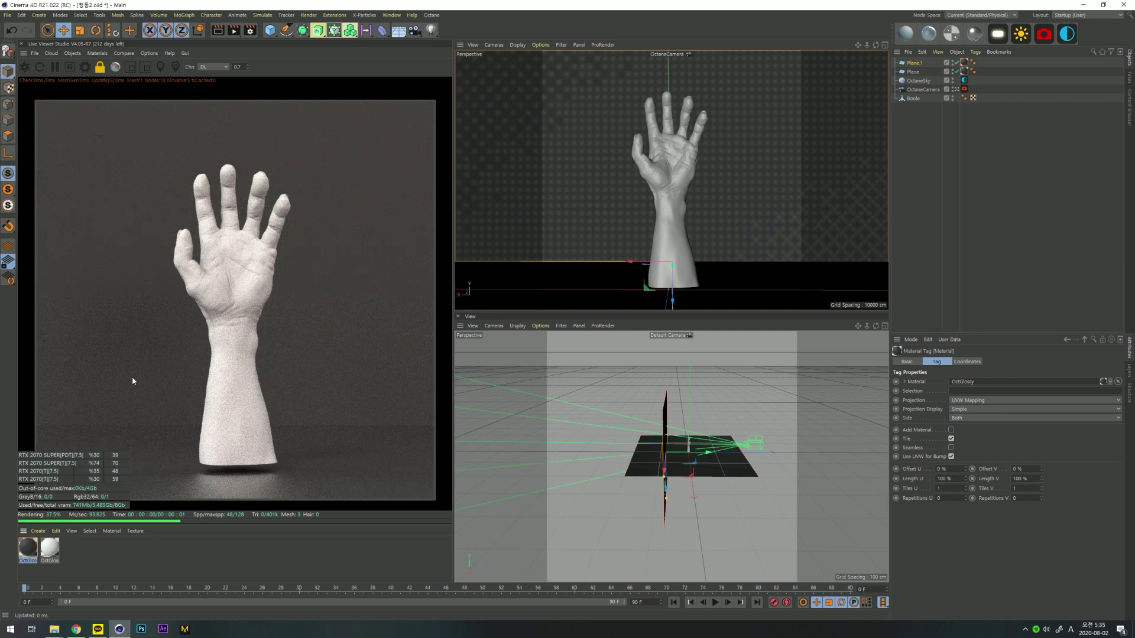
- Darken the floor and backdrop material's diffuse colour to 10% brightness
double_click(28, 549)
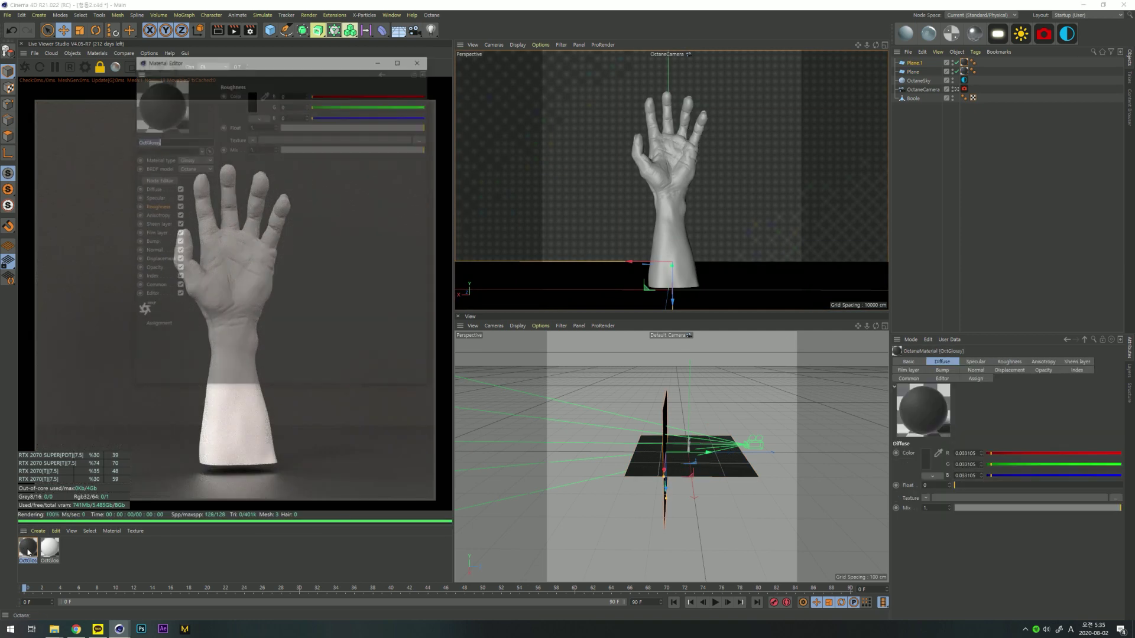
click(152, 188)
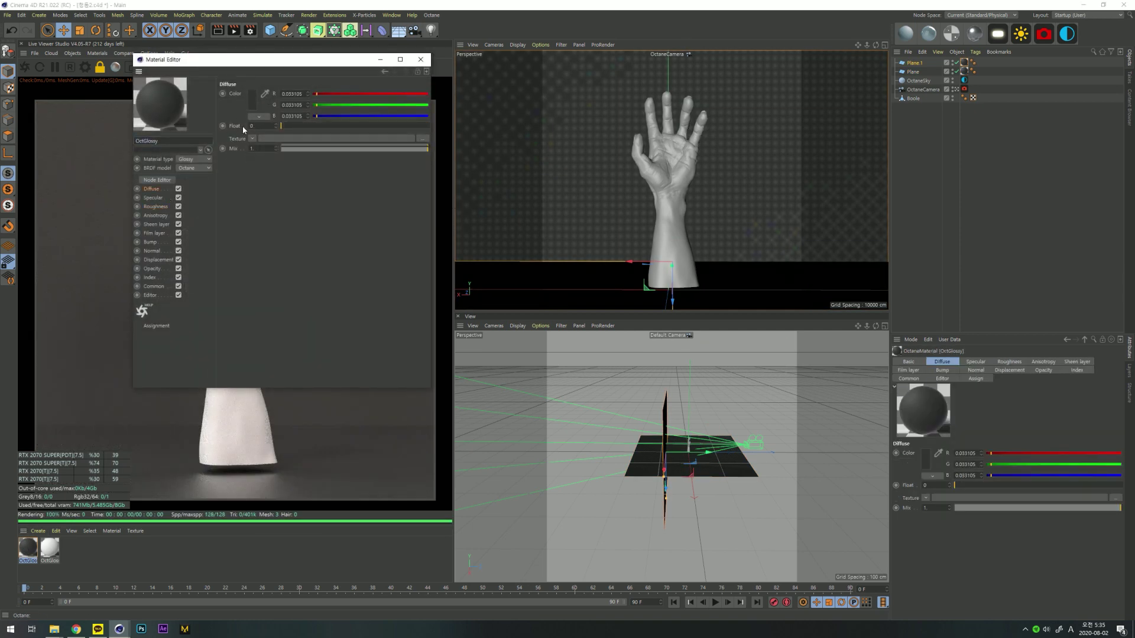
click(252, 99)
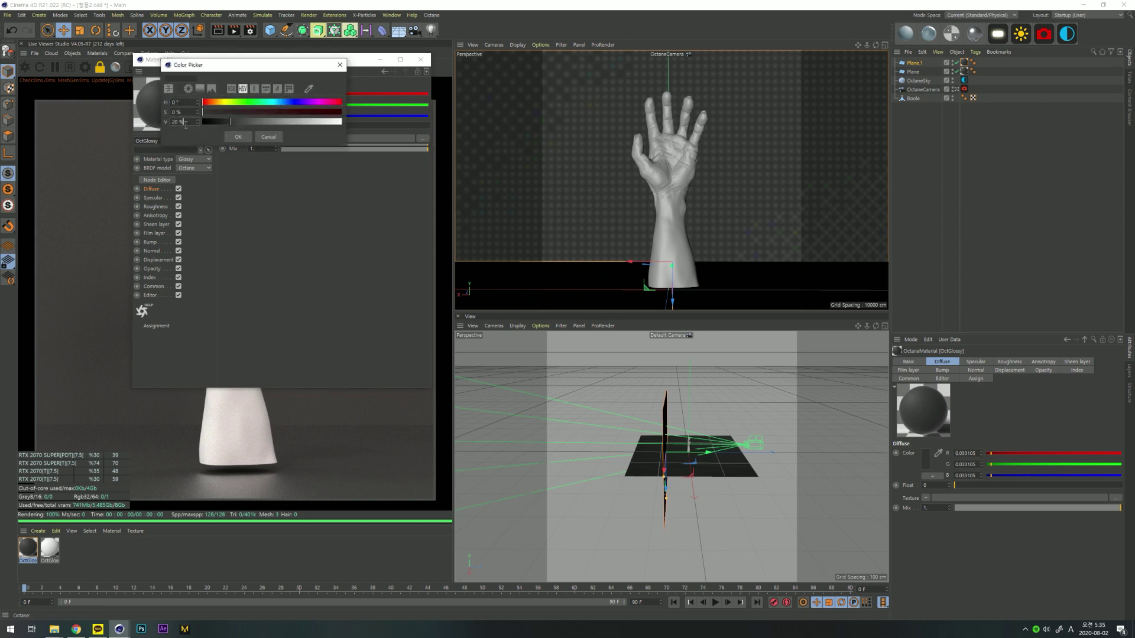
text(10)
key(Return)
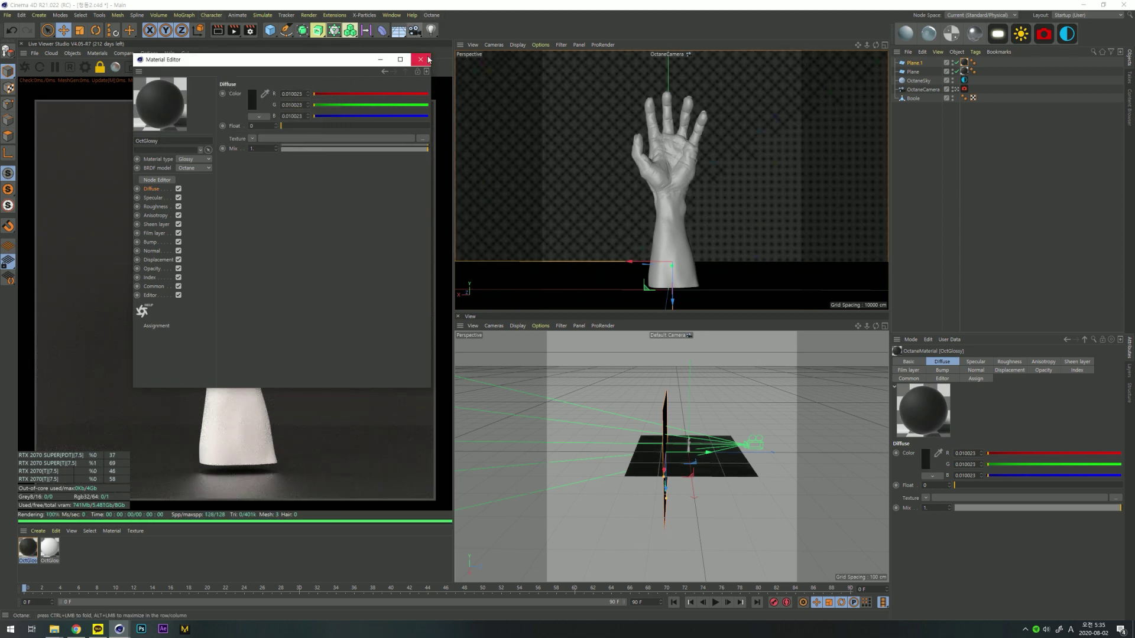
click(420, 59)
click(907, 207)
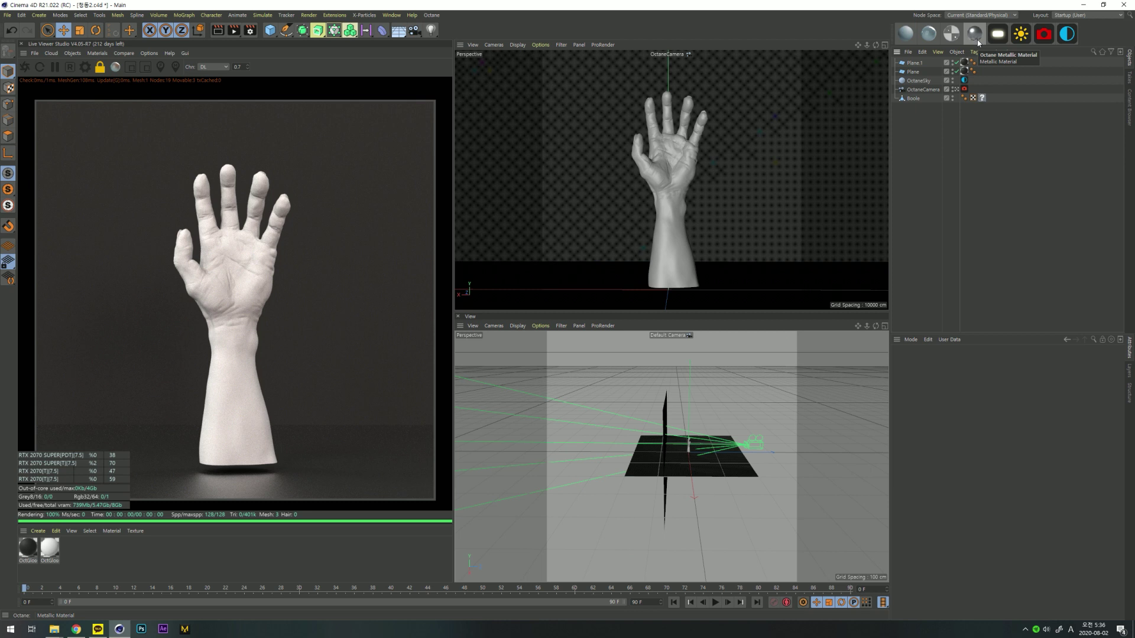
- Create an Octane metallic material and apply it to the hand model
click(975, 34)
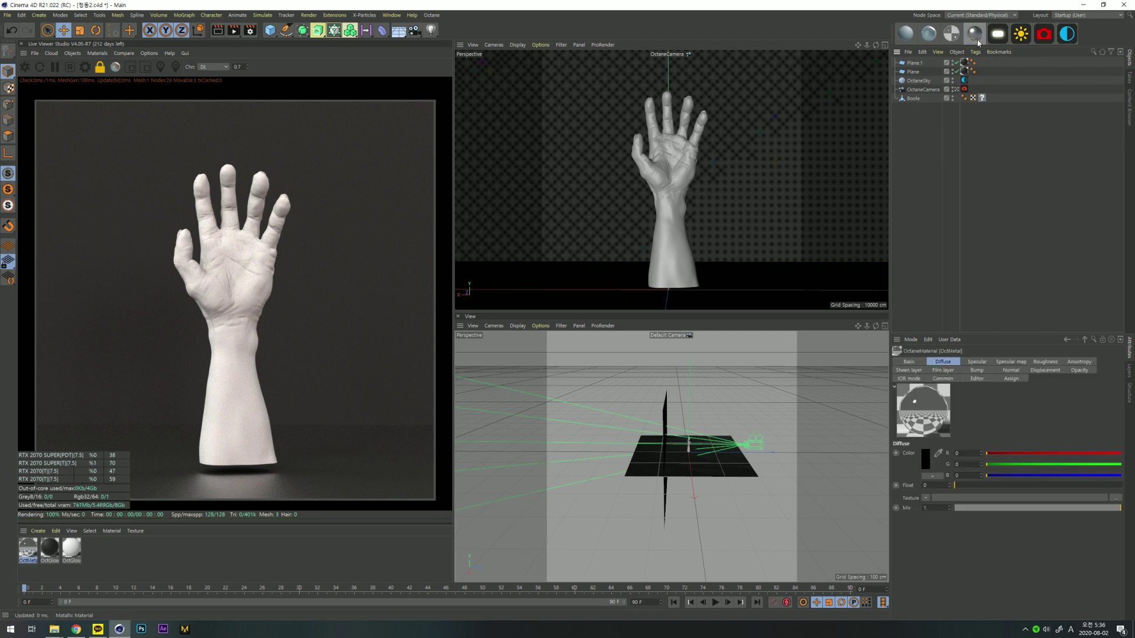
double_click(24, 556)
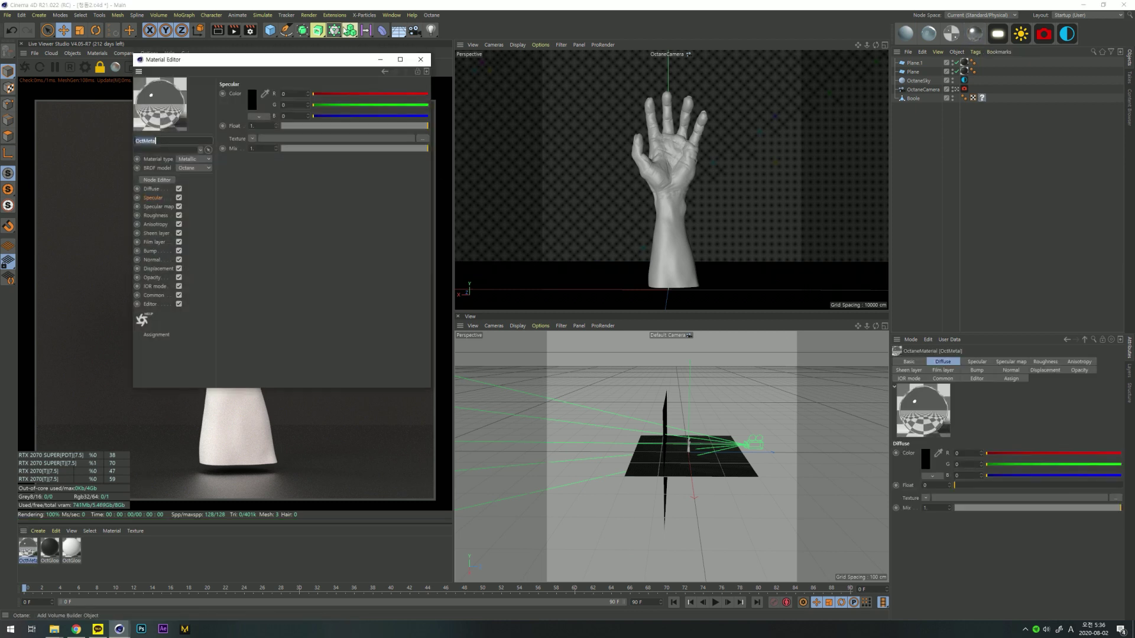
drag(276, 64, 537, 145)
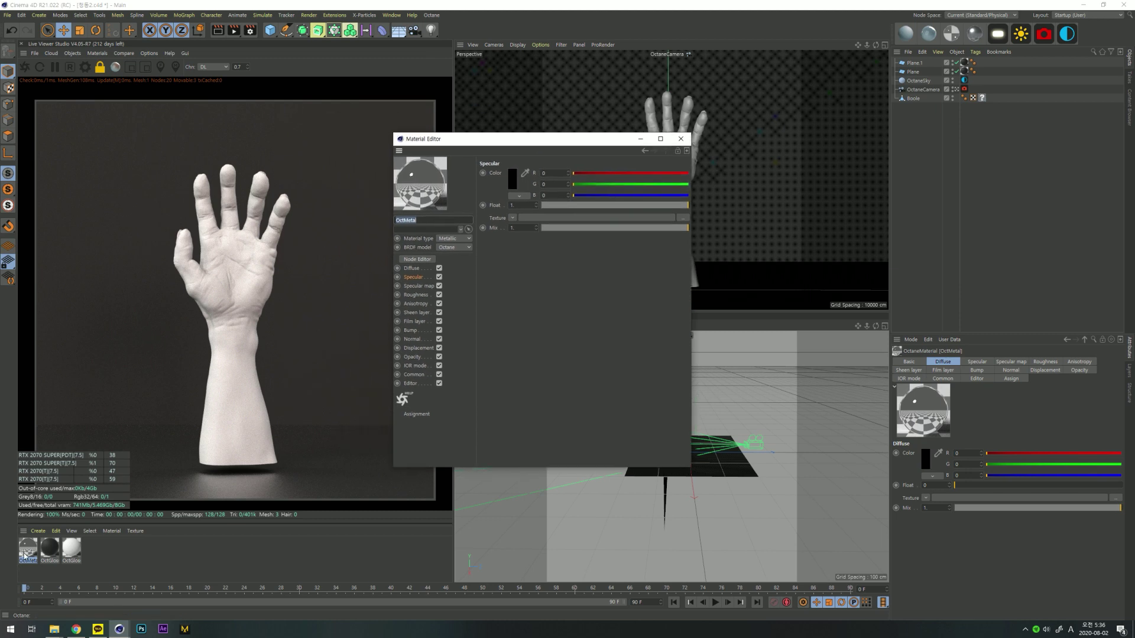
click(272, 383)
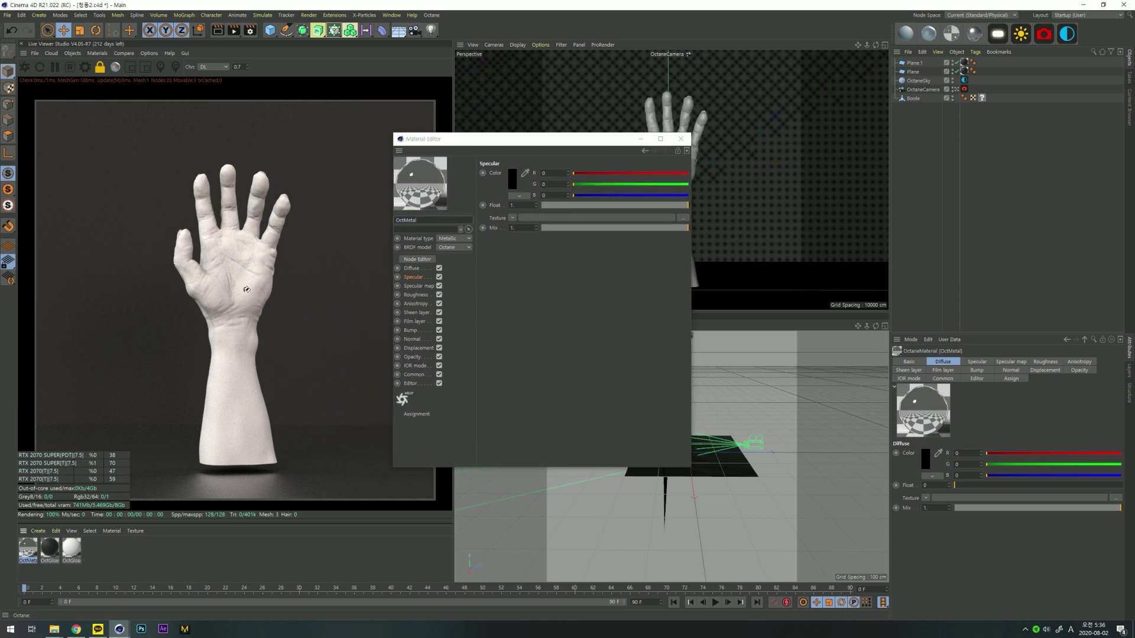
drag(246, 290, 247, 289)
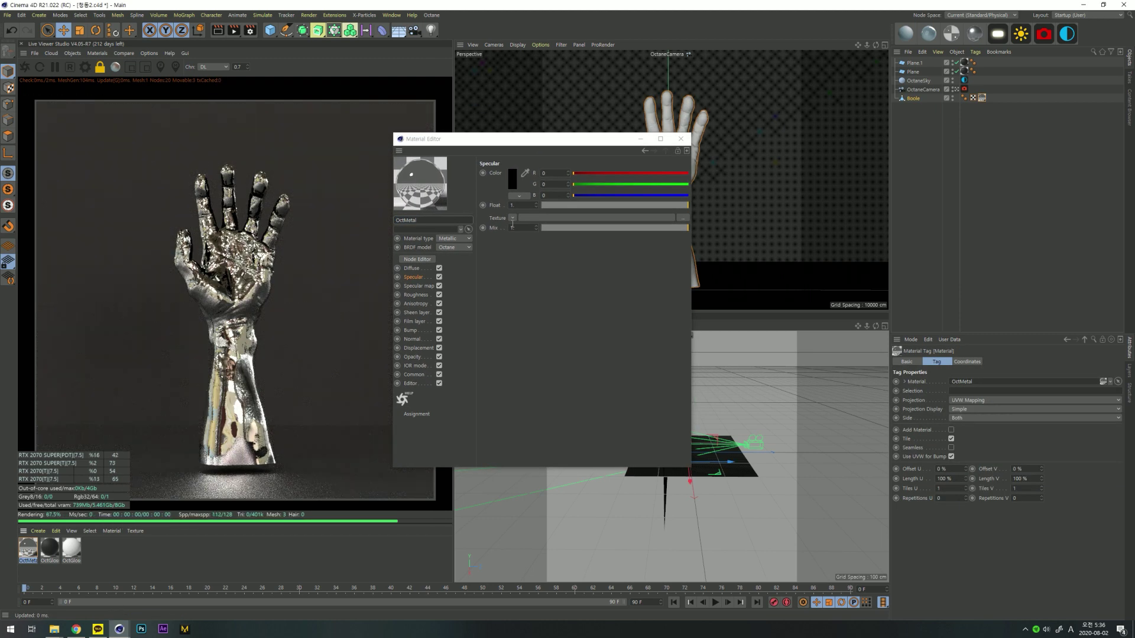
- Open the hand's metallic material in the Octane Node Editor and set its roughness to 0.3
click(417, 259)
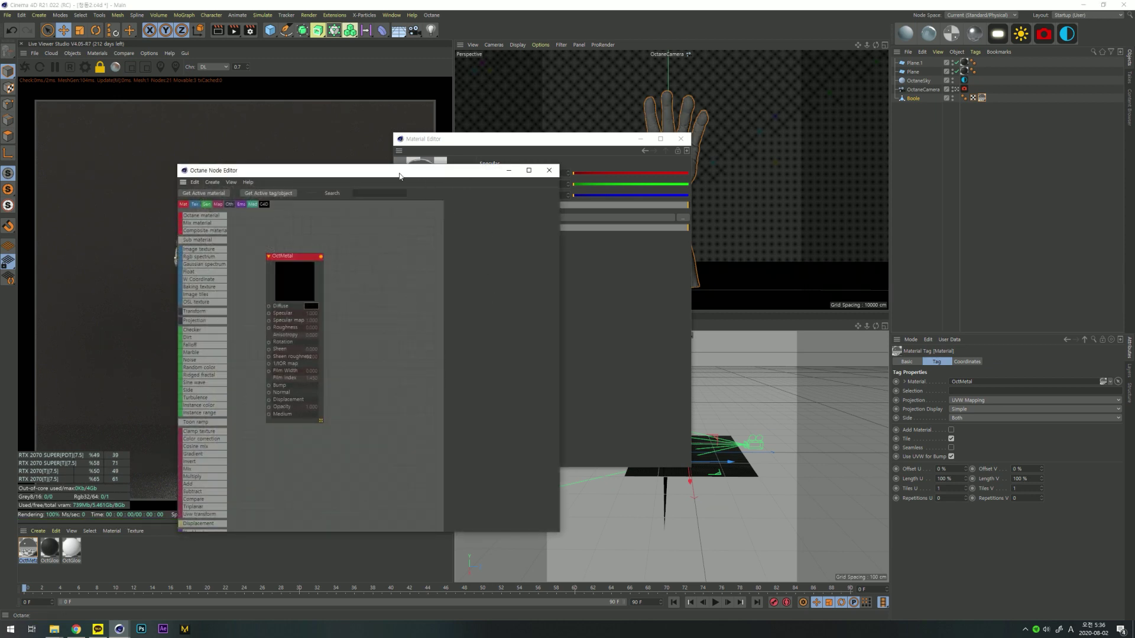
drag(400, 170, 639, 168)
drag(553, 272, 626, 288)
click(572, 270)
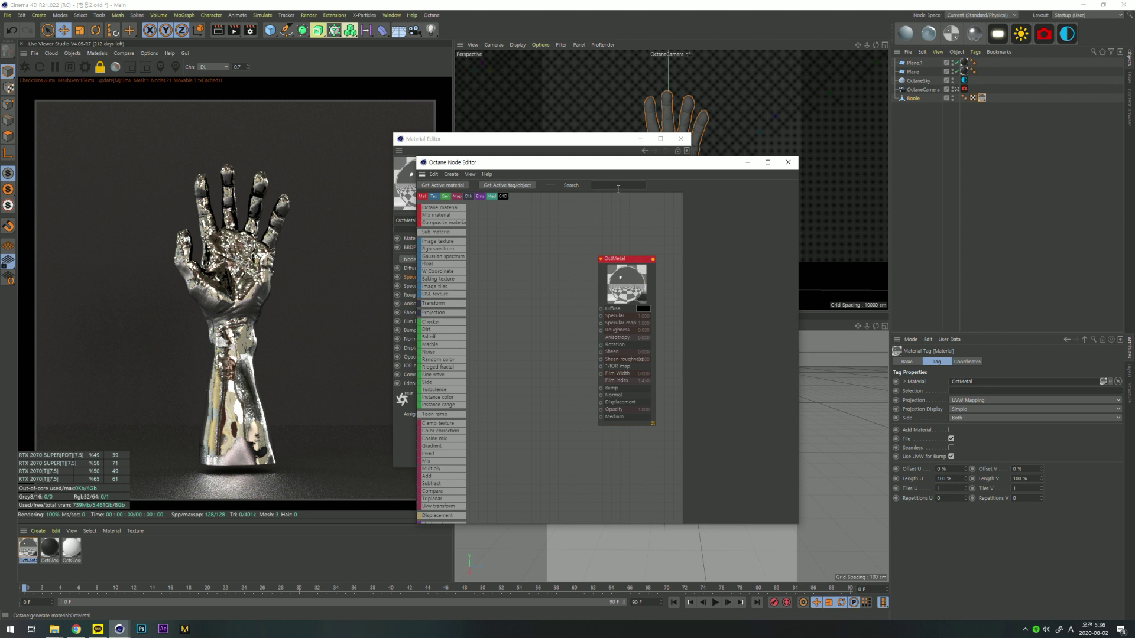
click(620, 313)
click(733, 205)
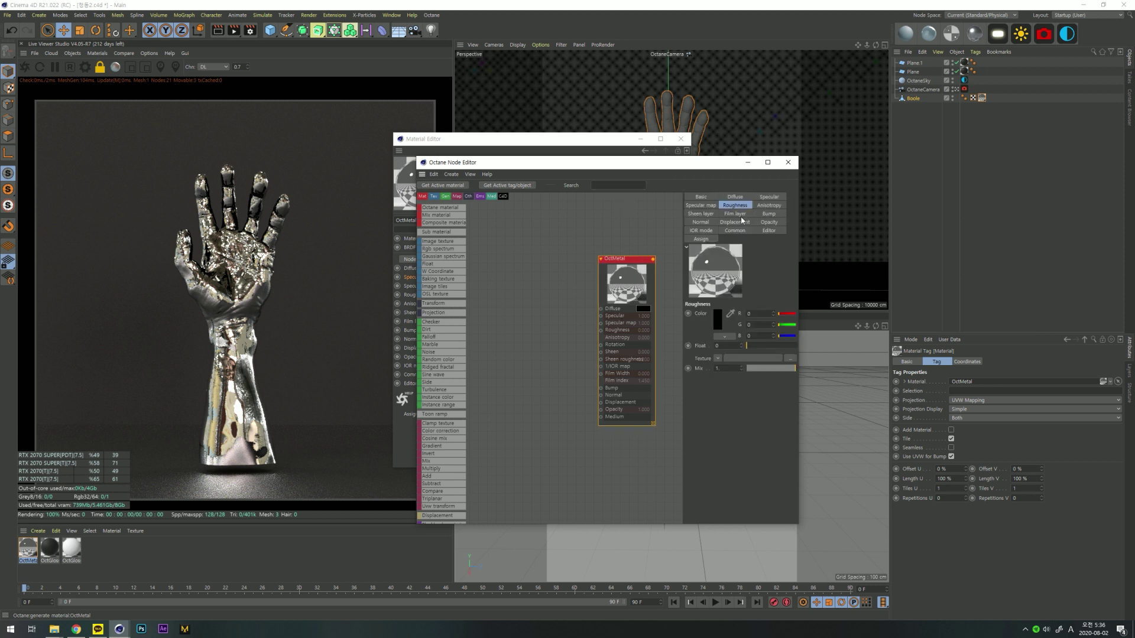
click(726, 345)
text(0.3)
key(Return)
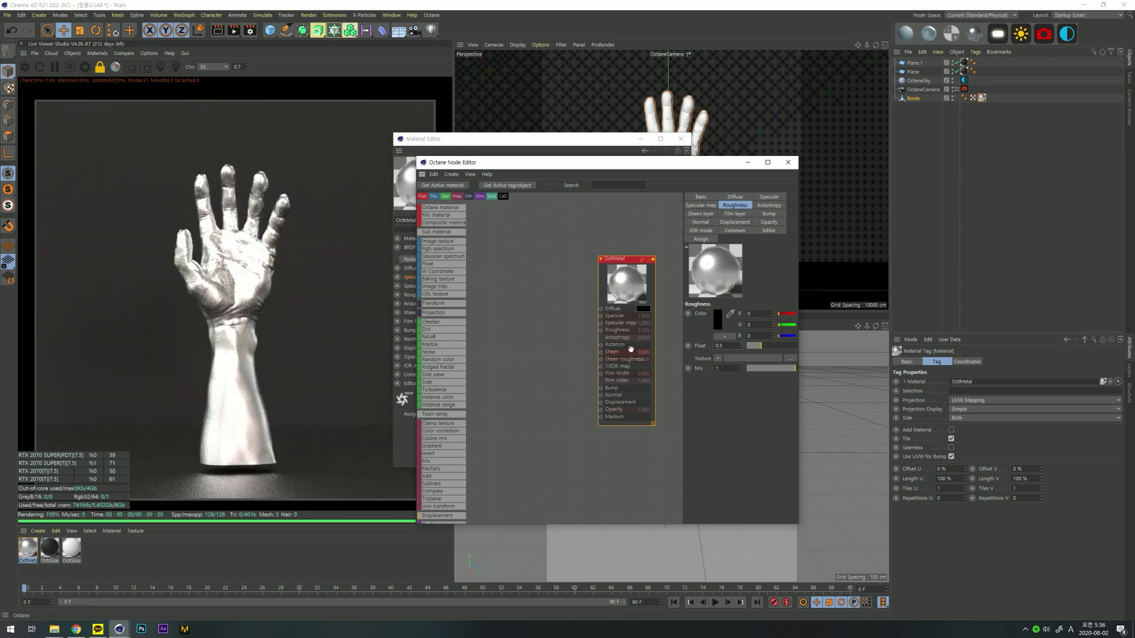
- Add an RGB spectrum node and connect it to the metallic material's Specular input
click(575, 301)
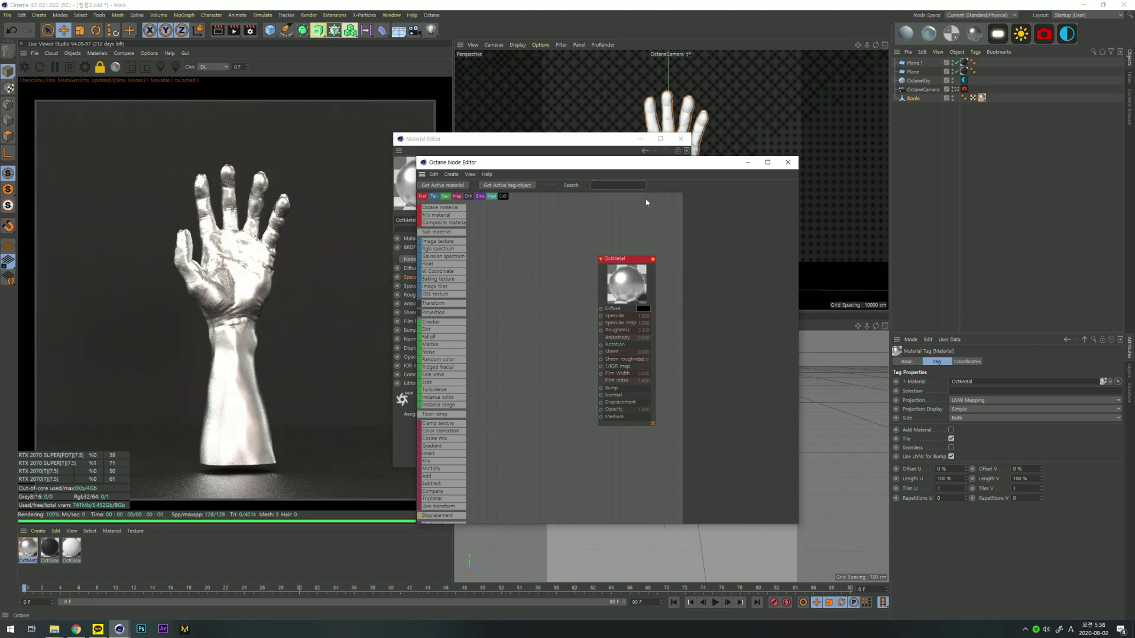
text(rg)
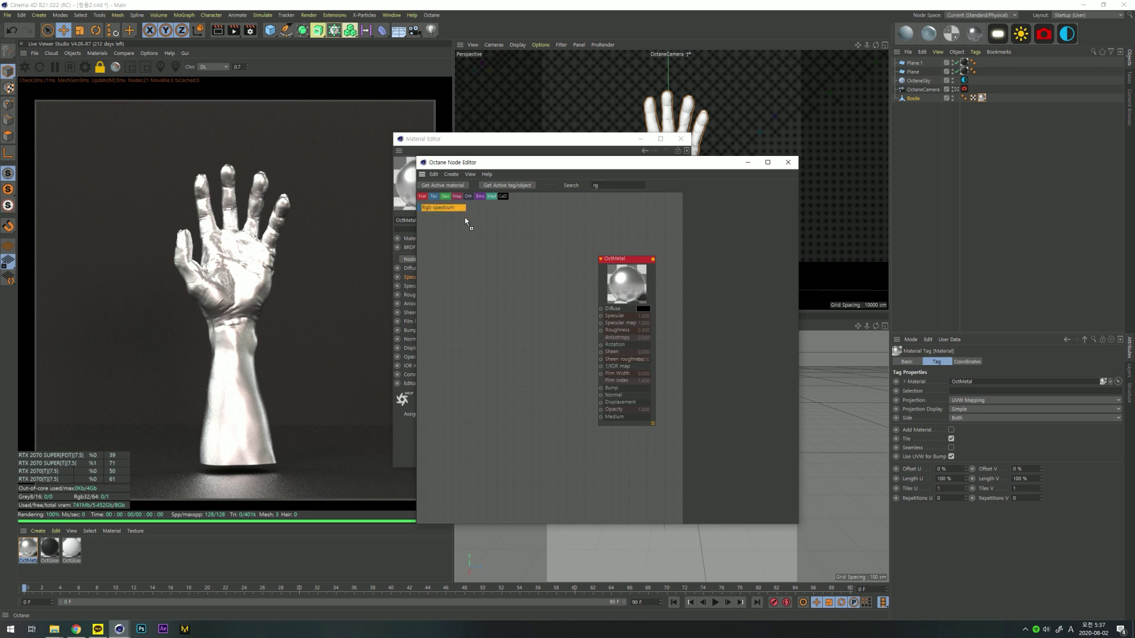
drag(465, 219, 490, 313)
click(515, 325)
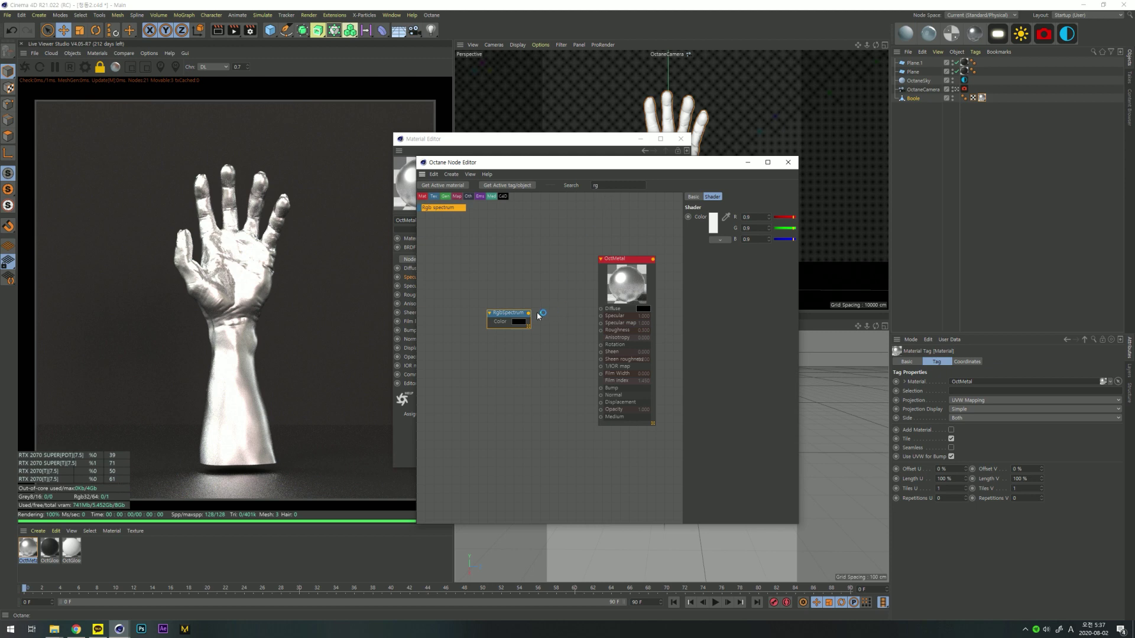
drag(530, 316, 601, 316)
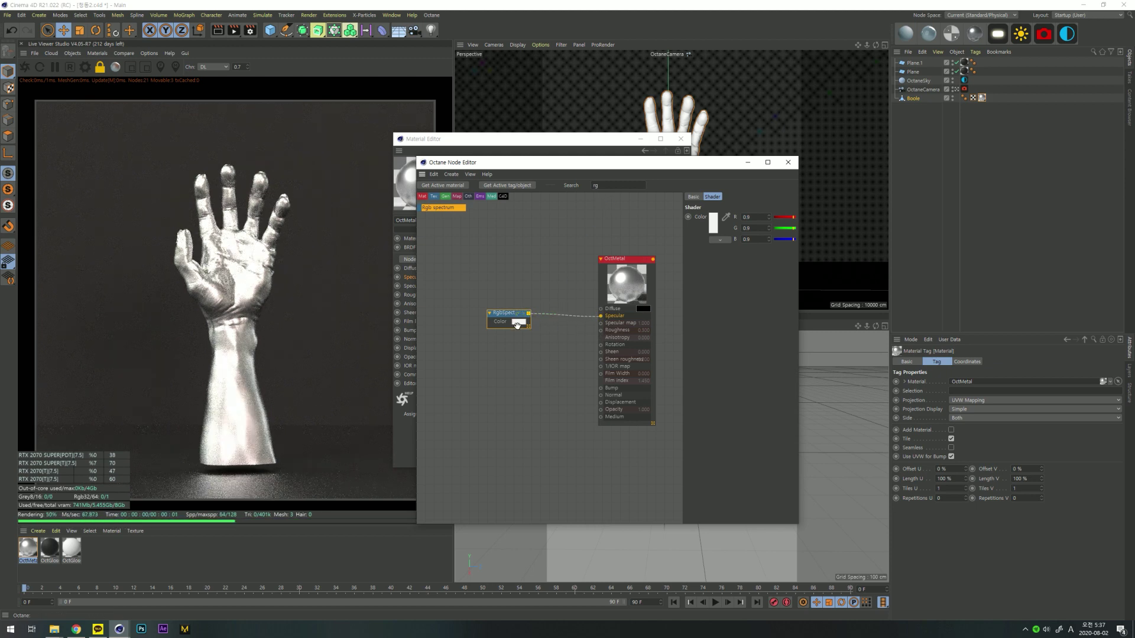
- Set the RGB spectrum colour to a gold with hue 45°, saturation 47% and brightness 84%
click(715, 231)
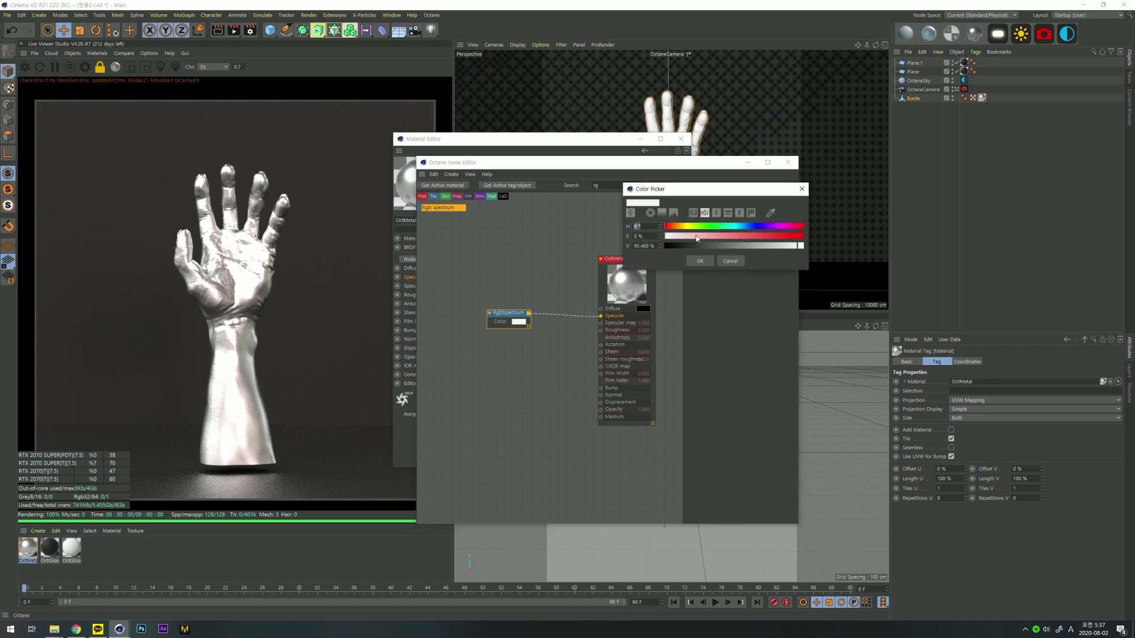
click(686, 227)
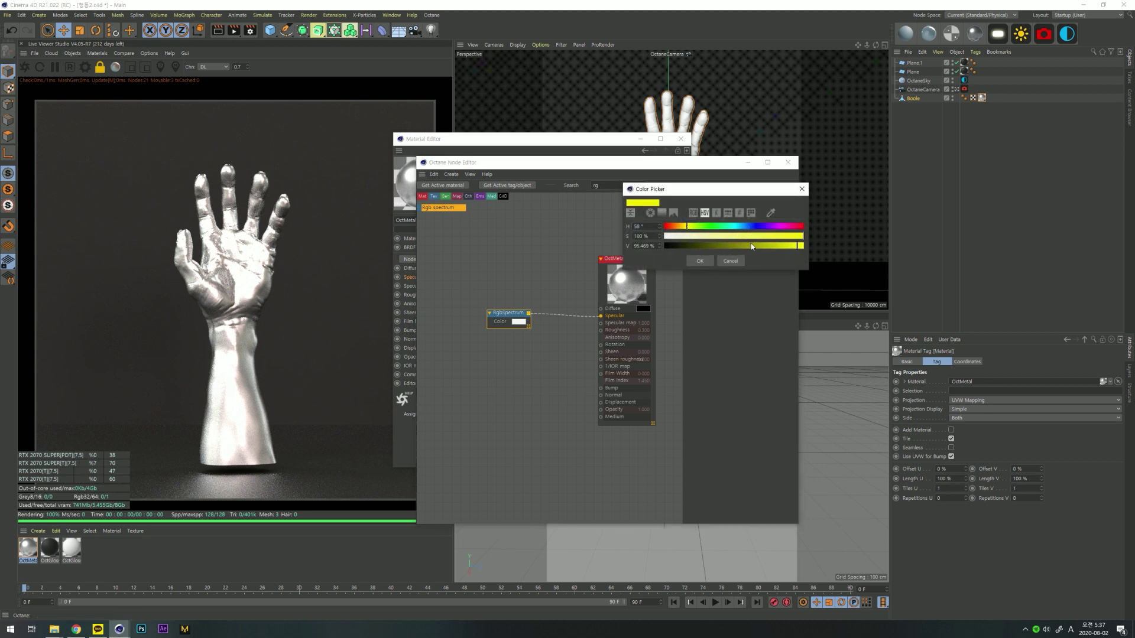
drag(691, 230, 682, 227)
click(716, 235)
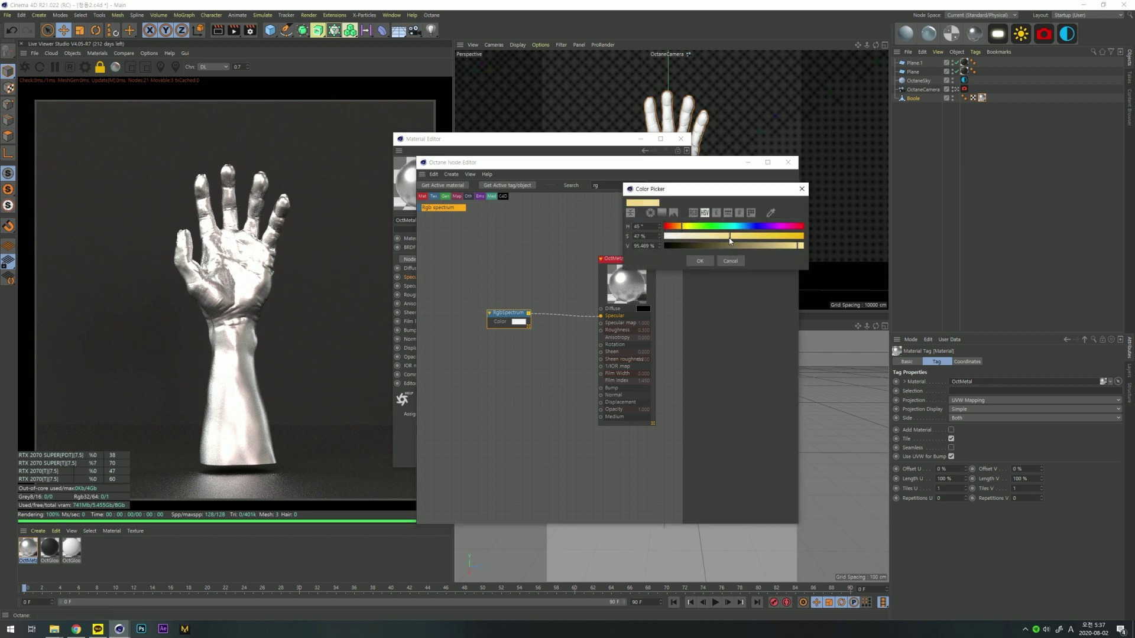
click(700, 260)
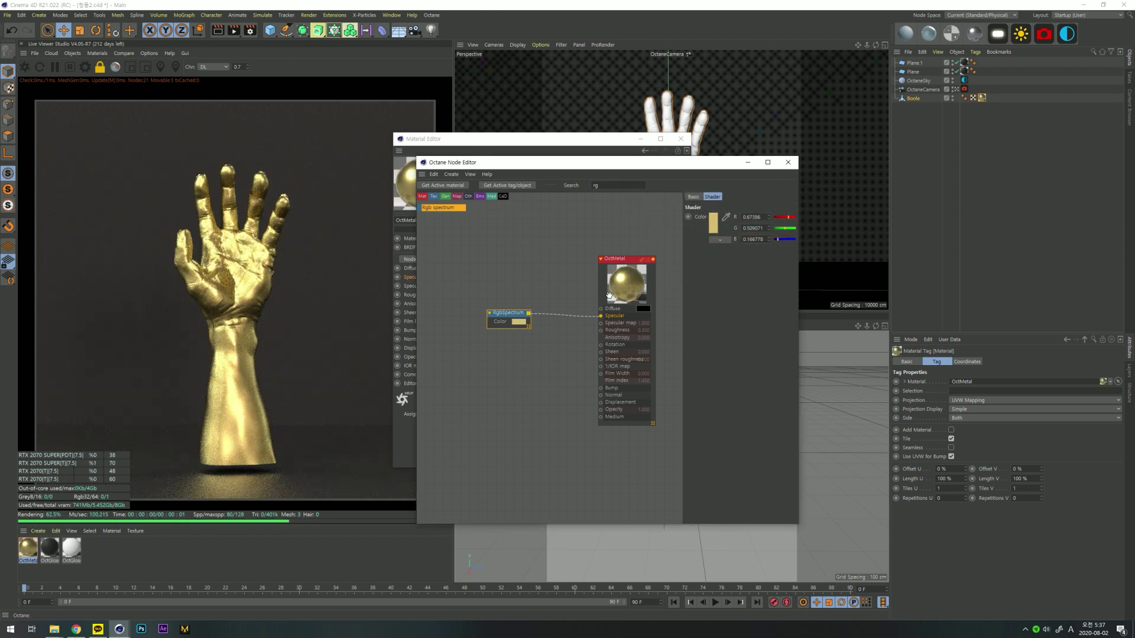
- Shift the RGB spectrum's gold colour to a warmer hue of 32°
click(715, 225)
click(676, 227)
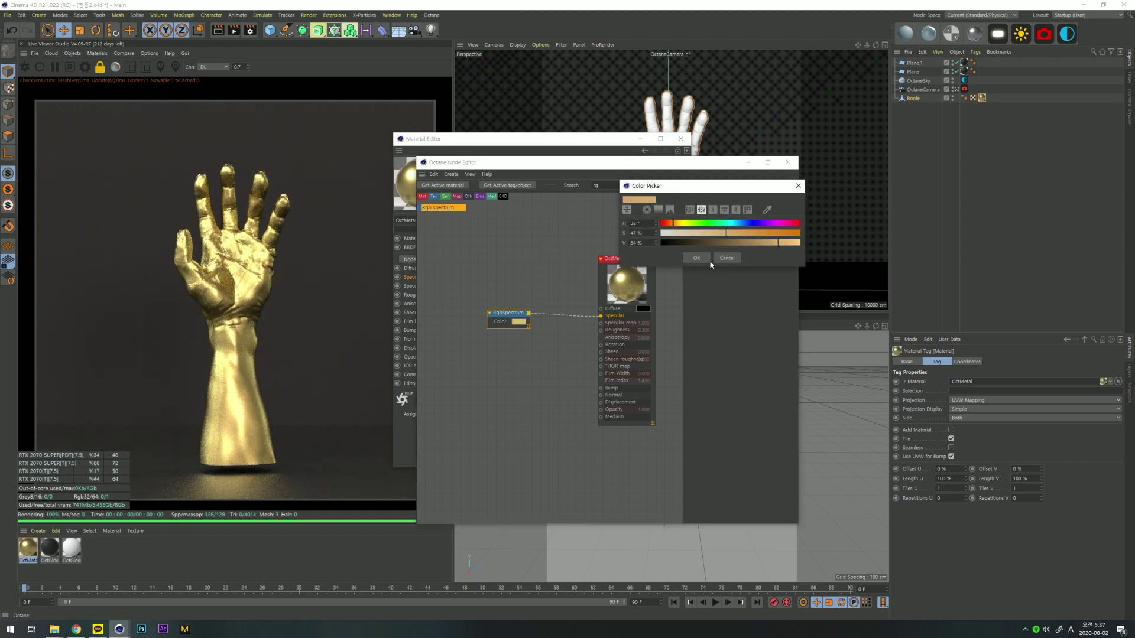
click(703, 259)
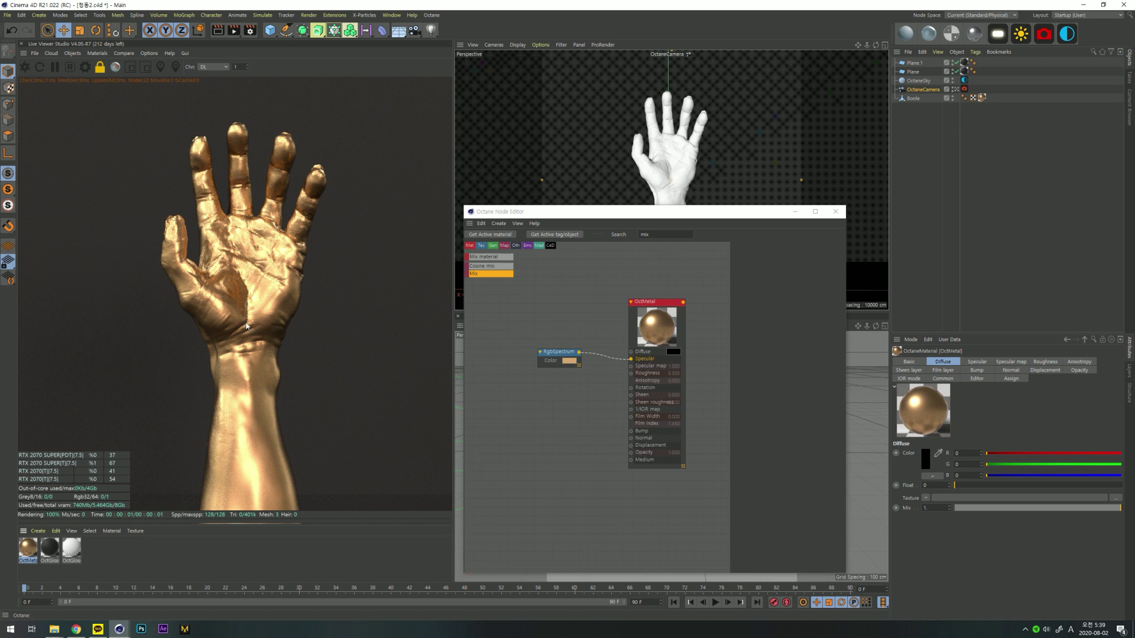
- Create a new Octane glossy material, open it for editing and apply it to the hand model
click(178, 557)
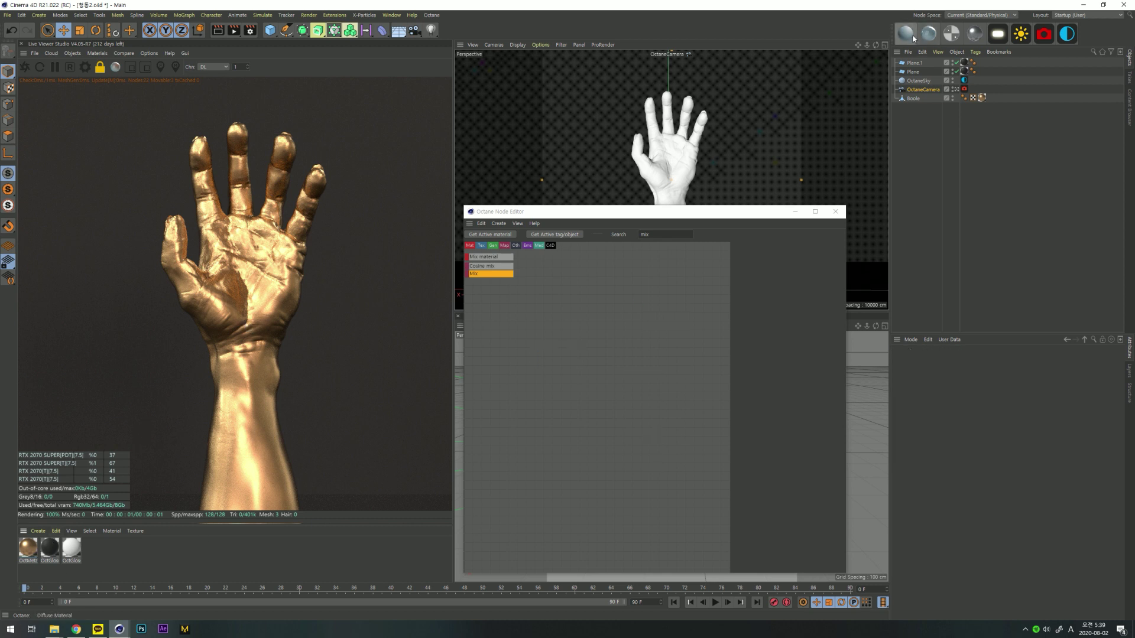
click(932, 39)
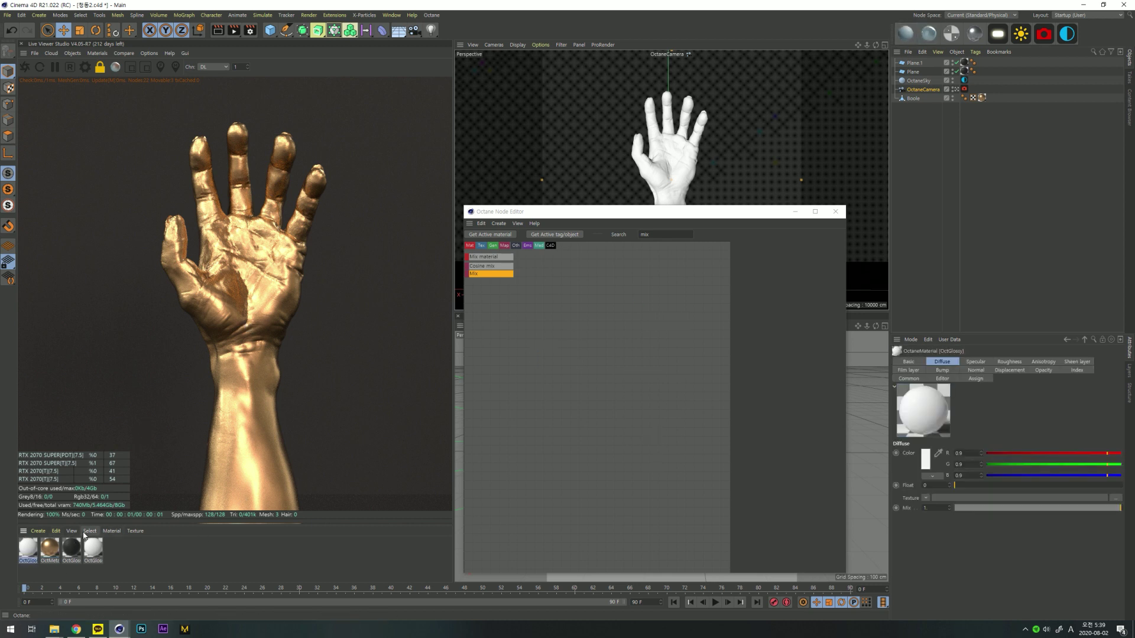
double_click(27, 556)
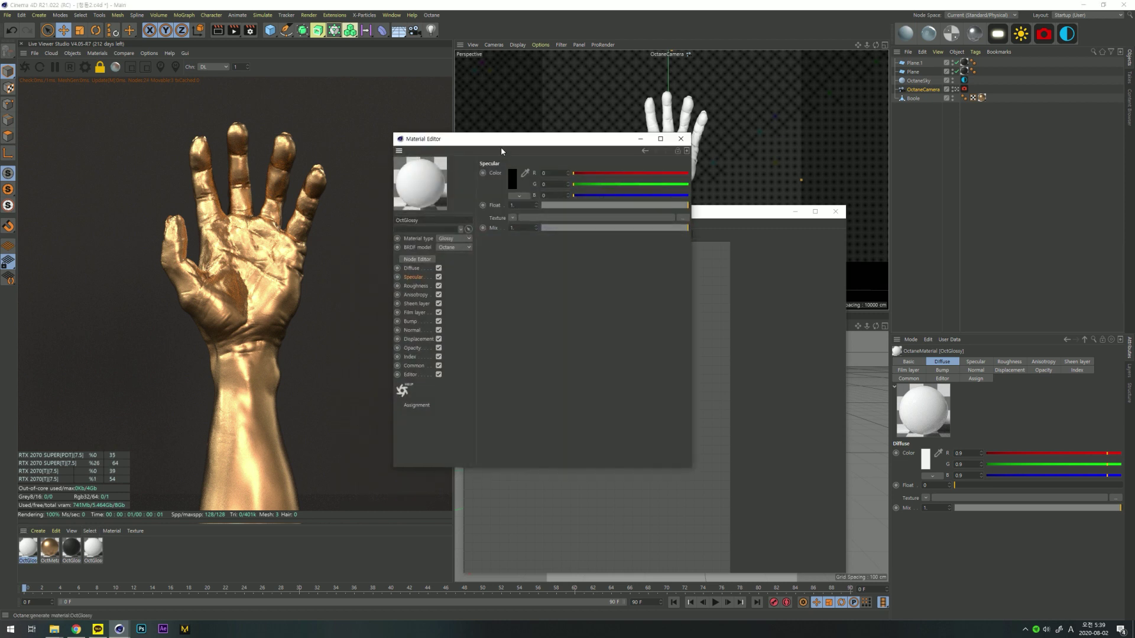
drag(526, 141, 649, 162)
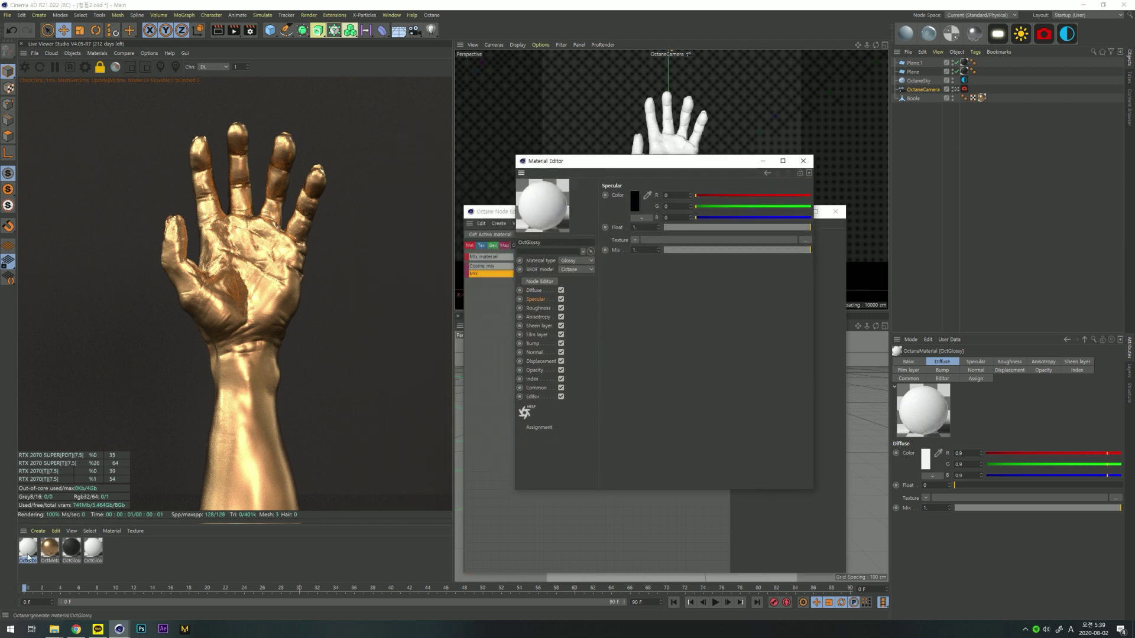
drag(28, 556, 225, 385)
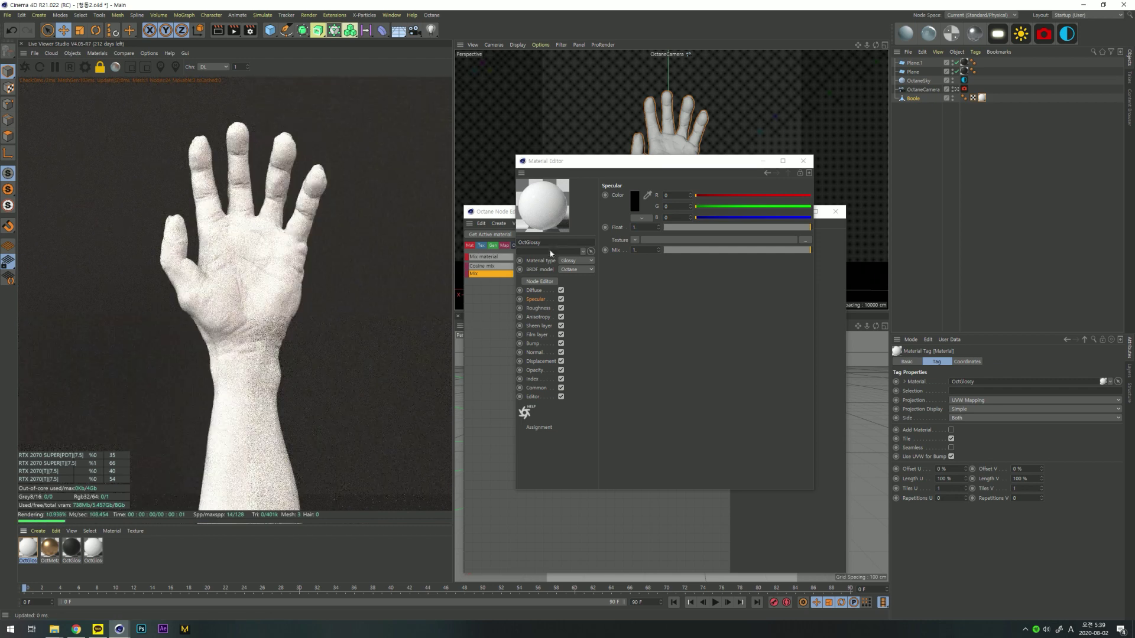
- Set the new glossy material's diffuse colour to a green with hue 111°, saturation 71% and brightness 42%
click(533, 290)
click(635, 201)
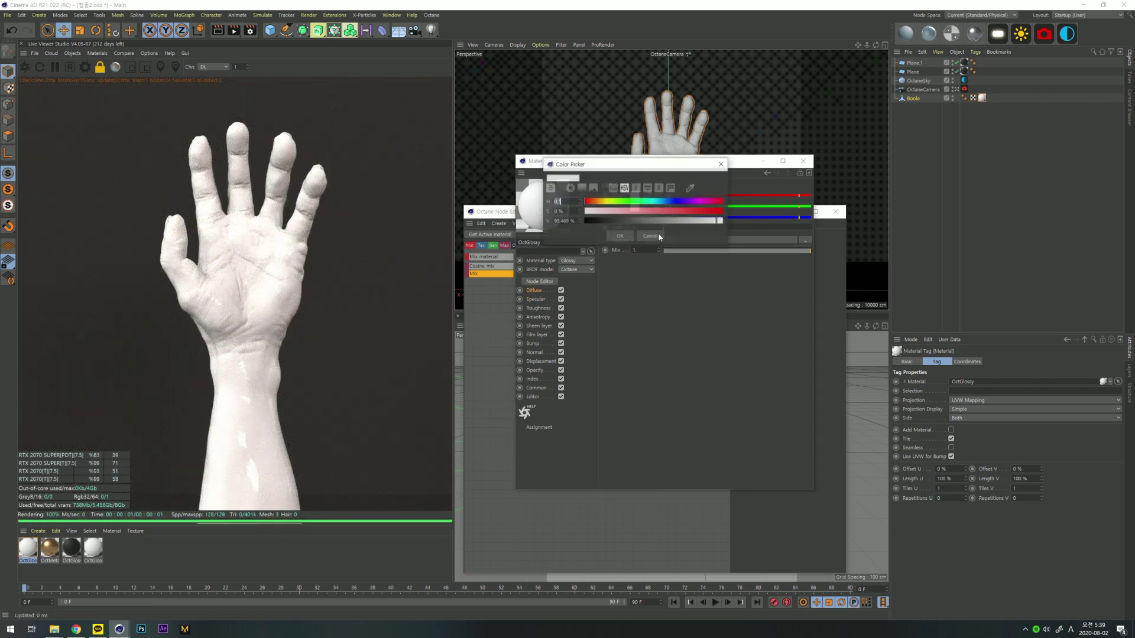
click(627, 201)
click(682, 211)
click(642, 221)
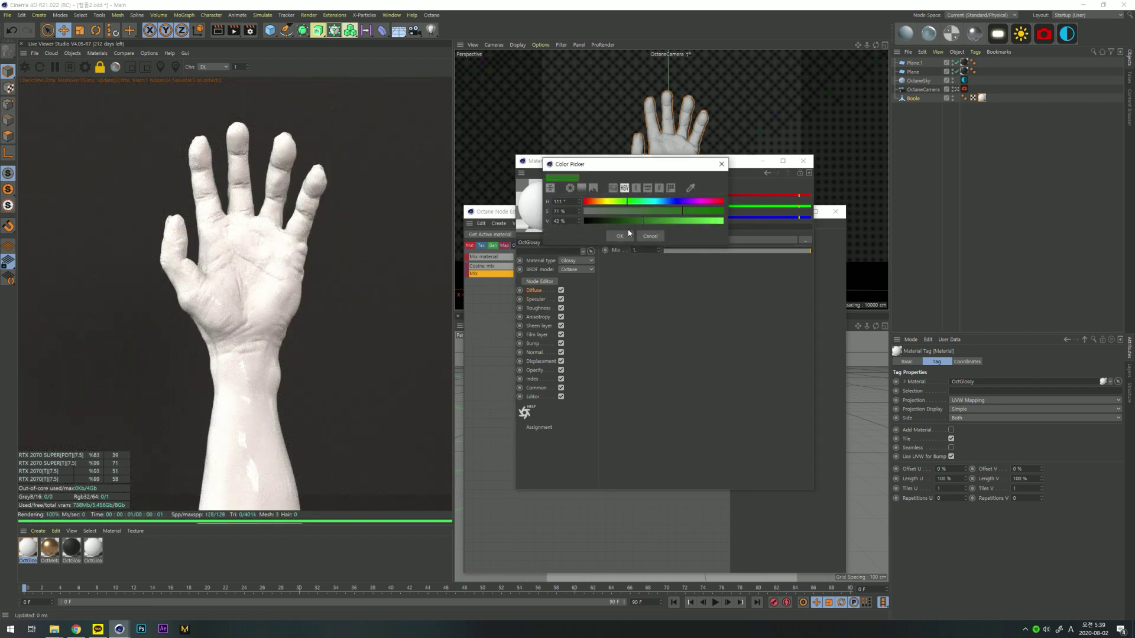
click(619, 237)
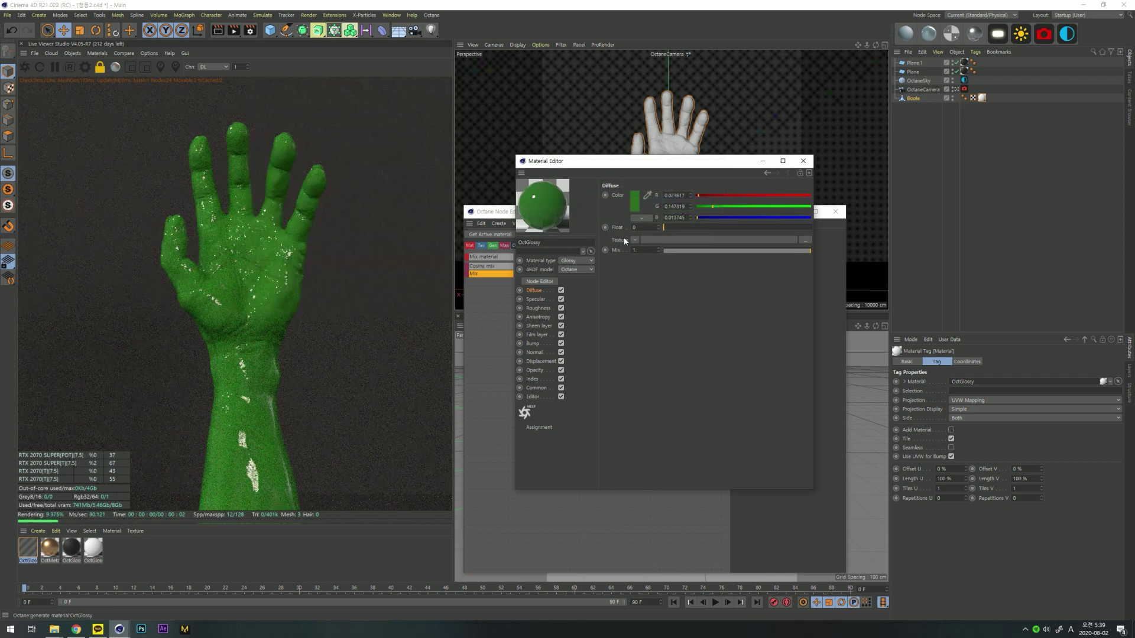
- Raise the green glossy material's roughness to 1
click(560, 298)
click(551, 308)
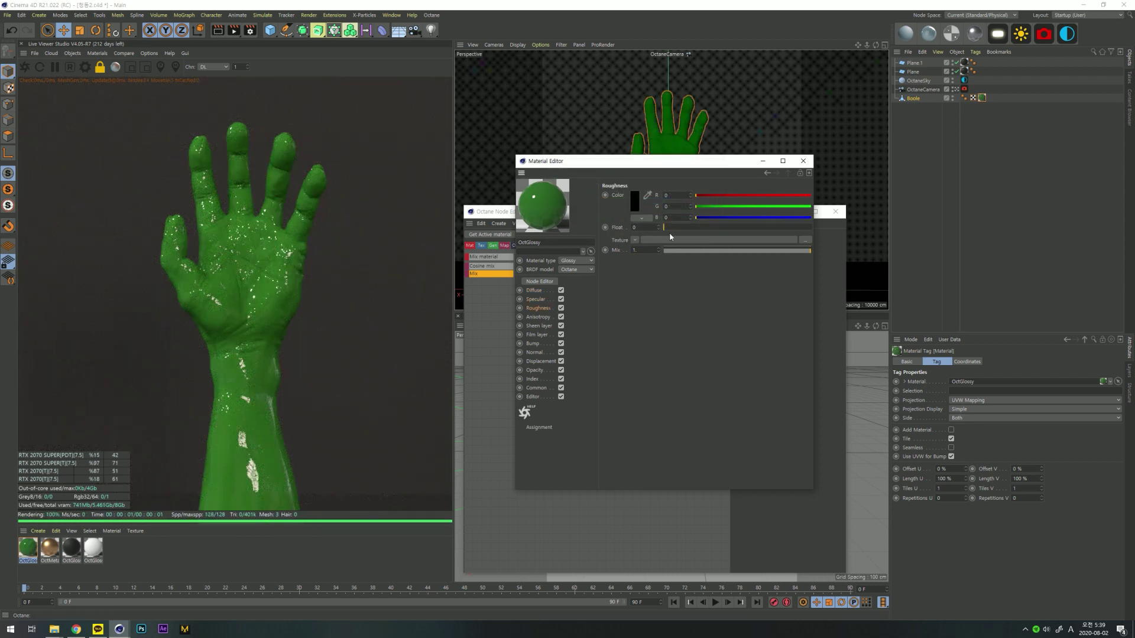
drag(671, 228, 923, 256)
- Mute the green material's diffuse colour to 22% saturation and 22% brightness
click(531, 292)
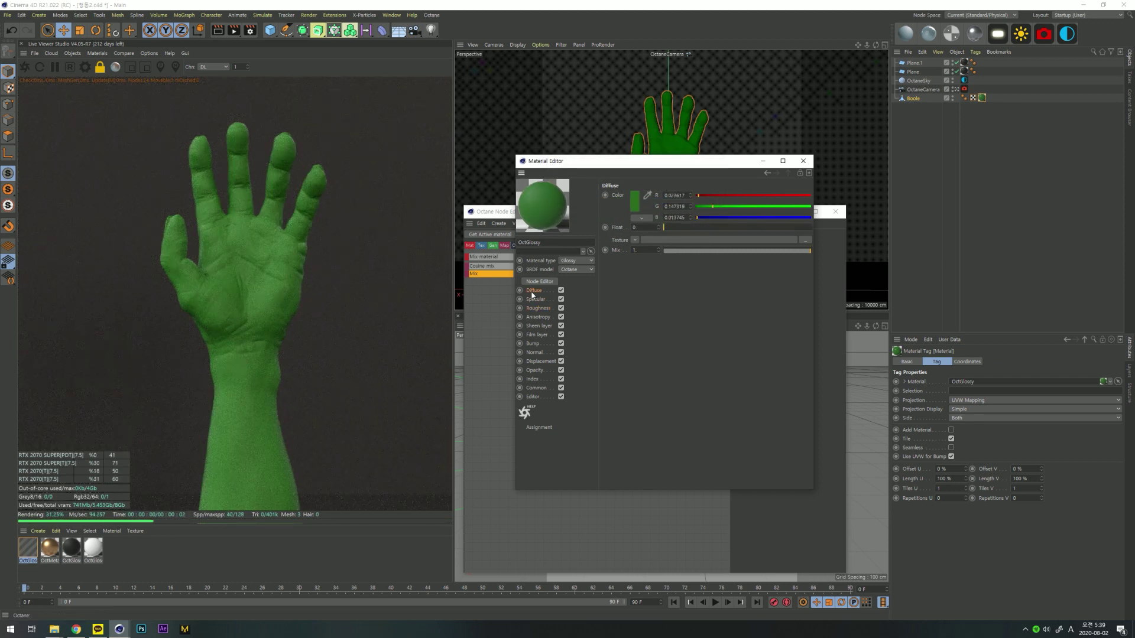
click(634, 204)
click(613, 215)
click(614, 224)
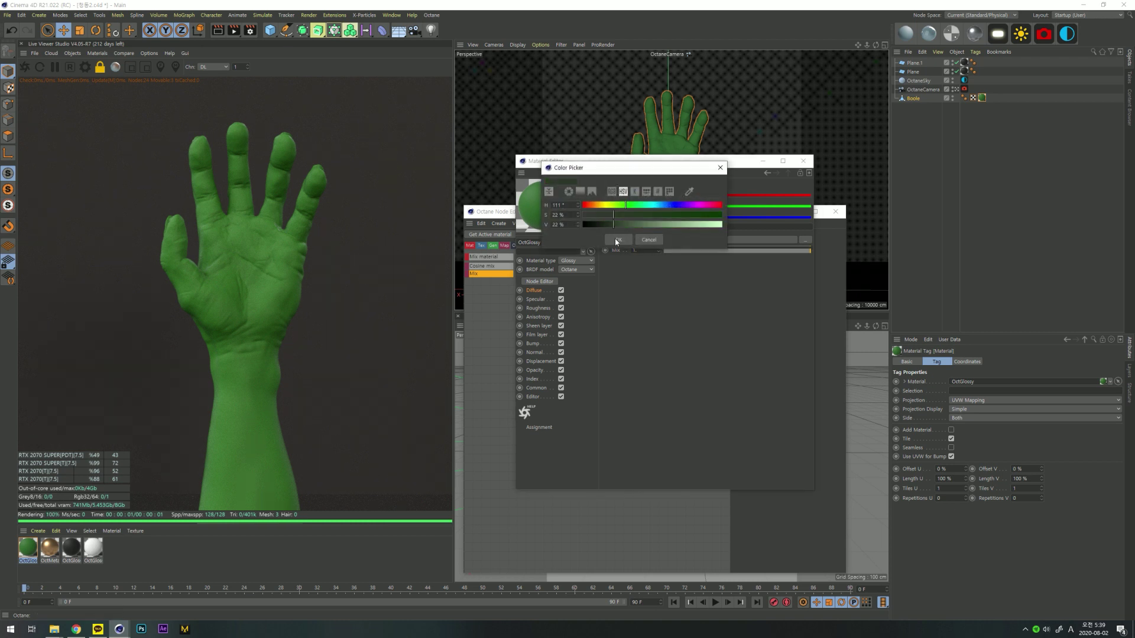
click(618, 240)
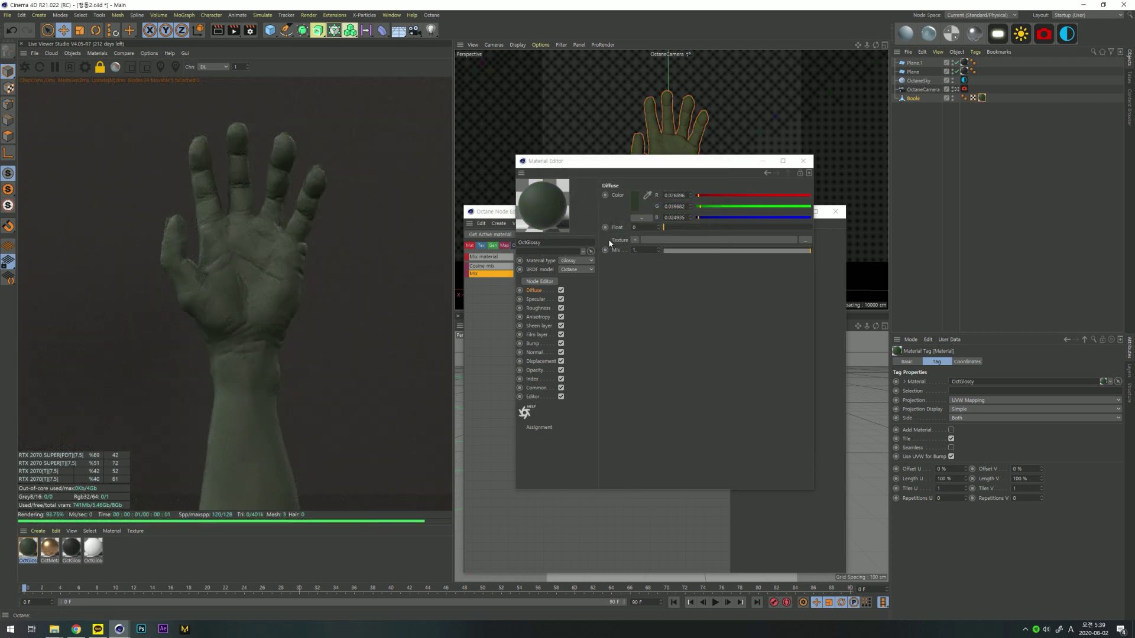
- Close the node editor and lower the dark green glossy material's specular strength, trying 0.5 and settling on 0.3
click(660, 324)
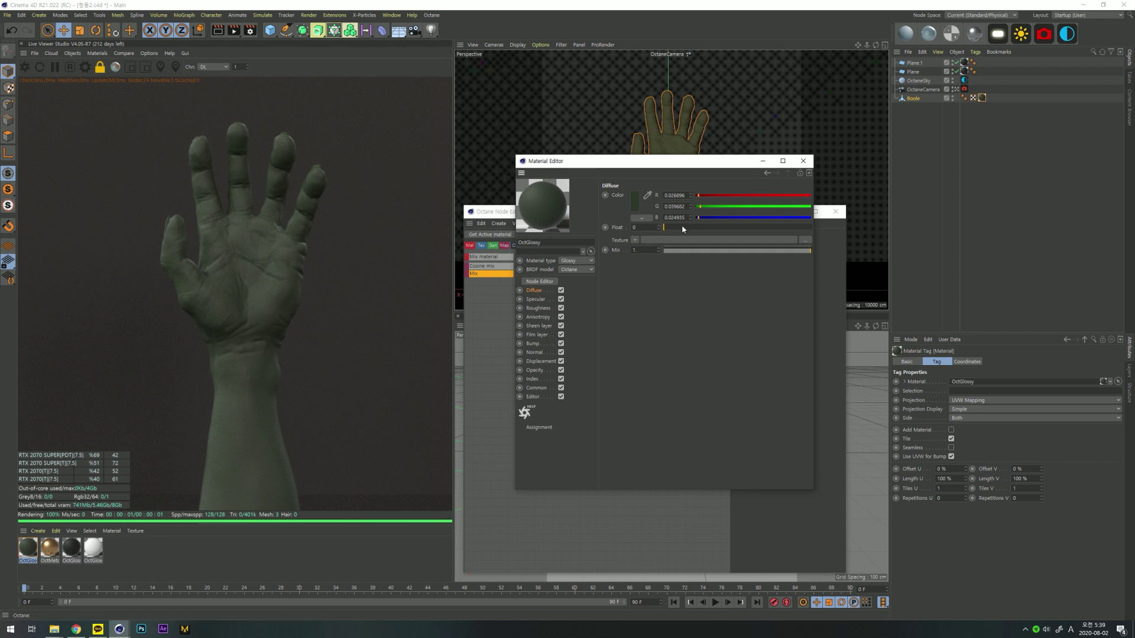
drag(646, 172, 762, 164)
click(622, 229)
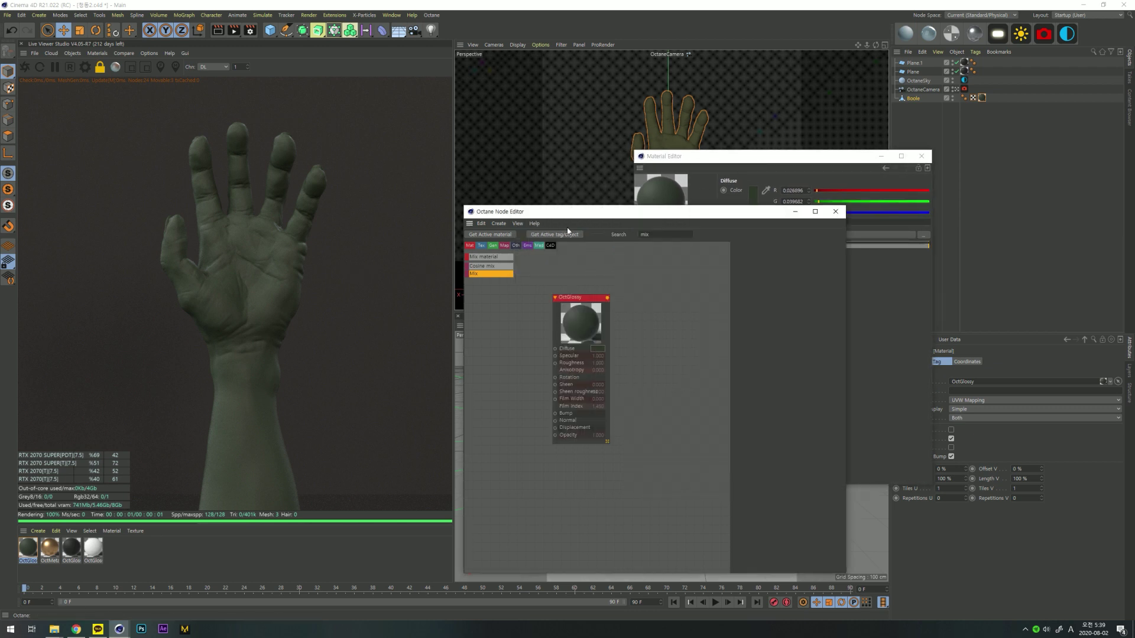
click(835, 212)
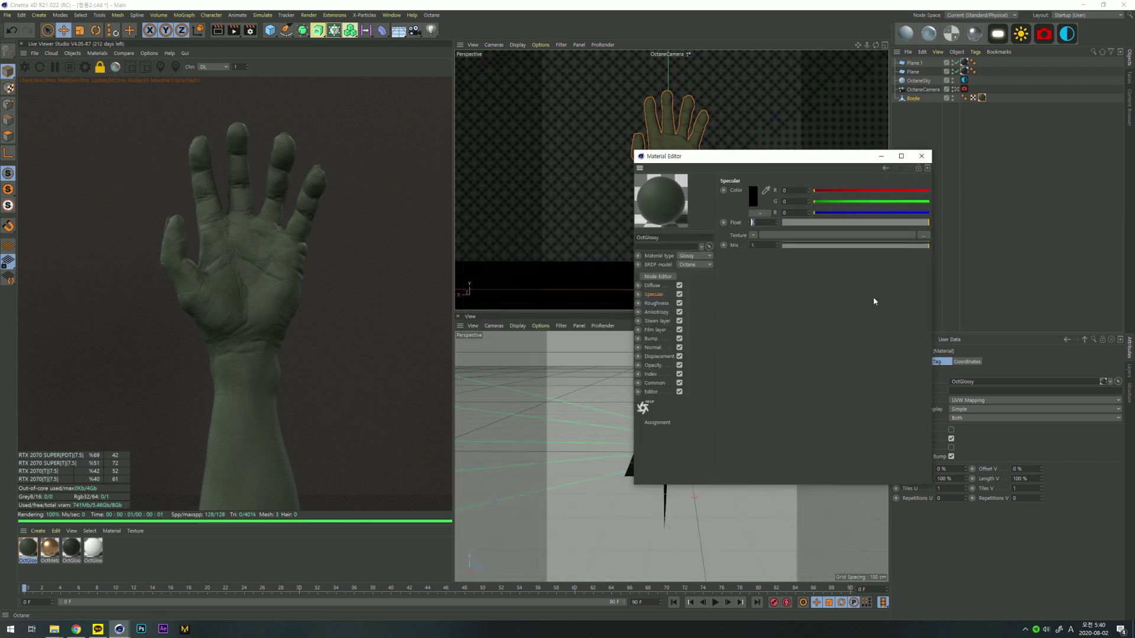
text(0.5)
key(Return)
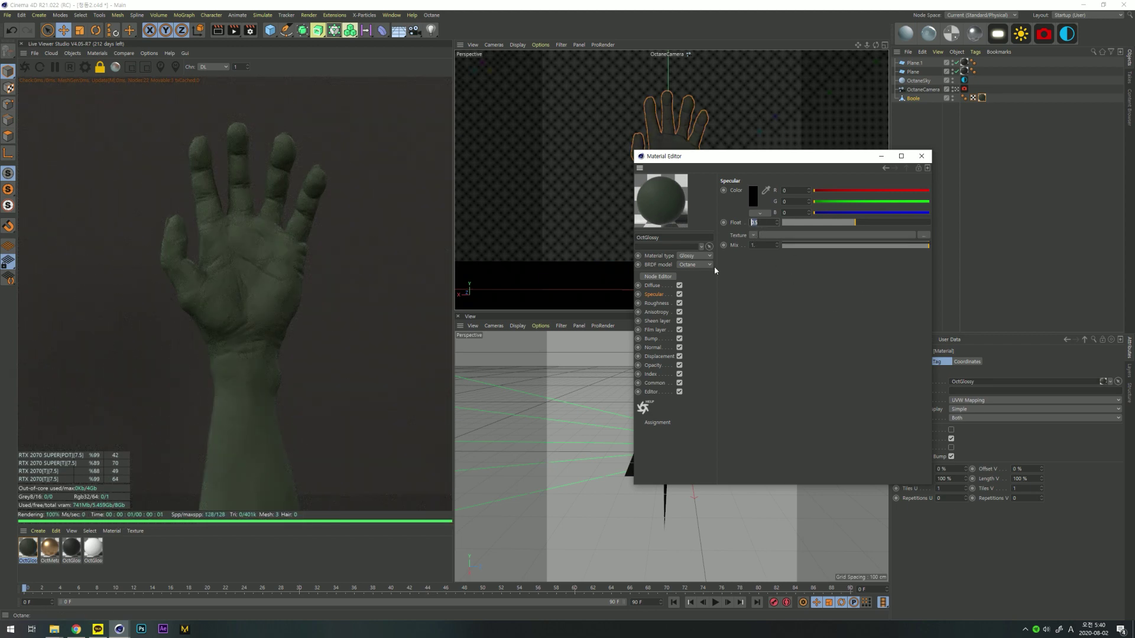
text(0.3)
key(Return)
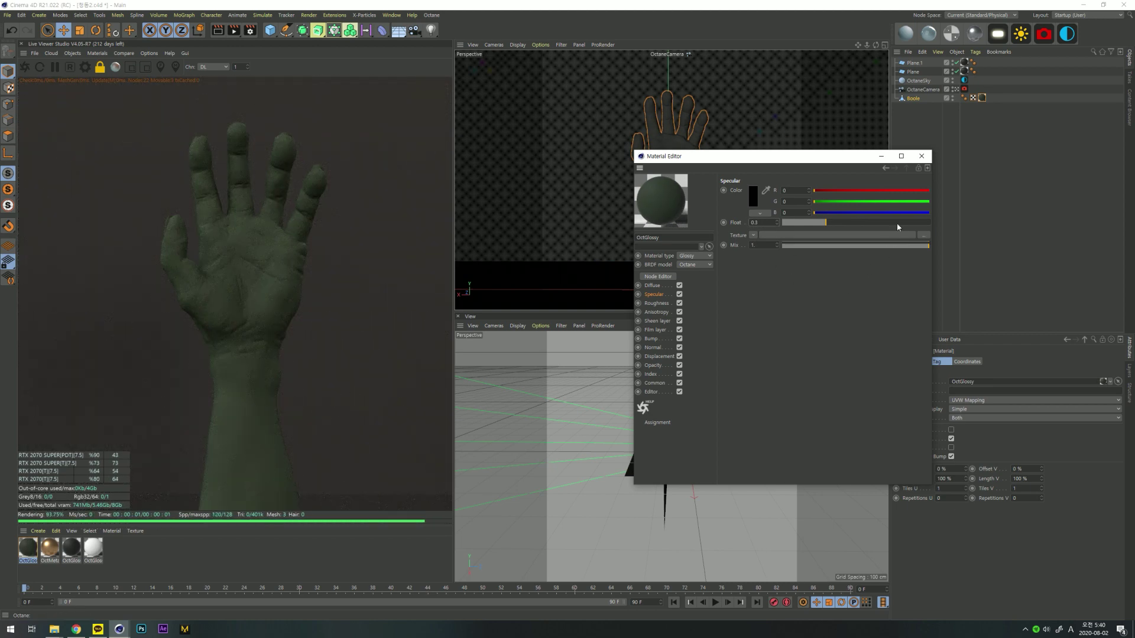
click(921, 157)
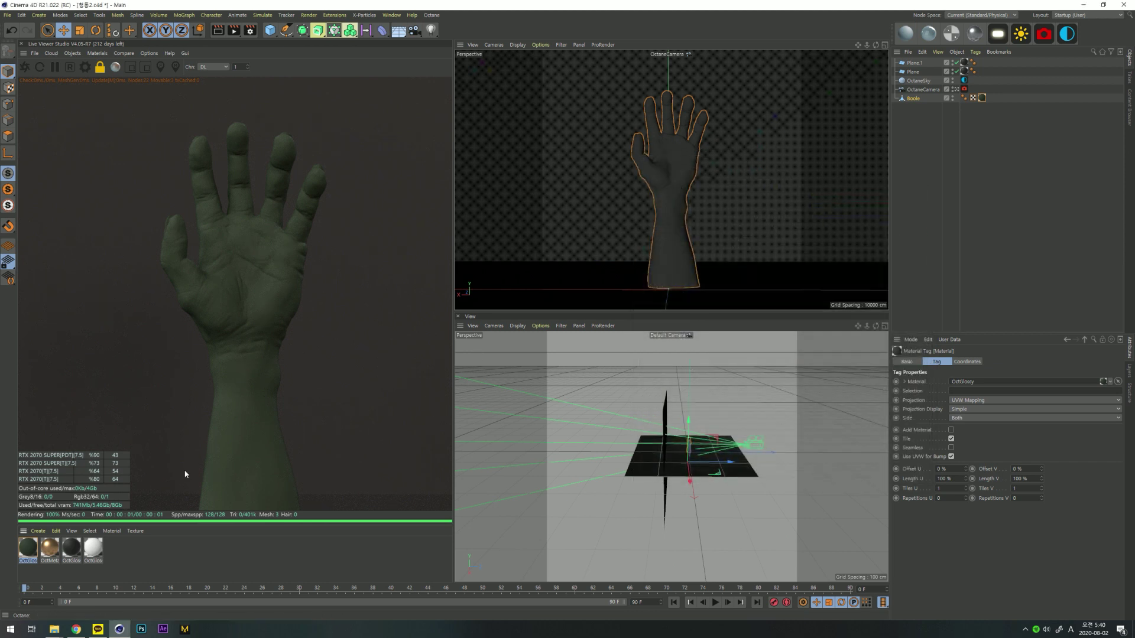
- Open the gold metallic material's node graph, add a mix material node and connect the gold metal to its Material2 input
double_click(50, 549)
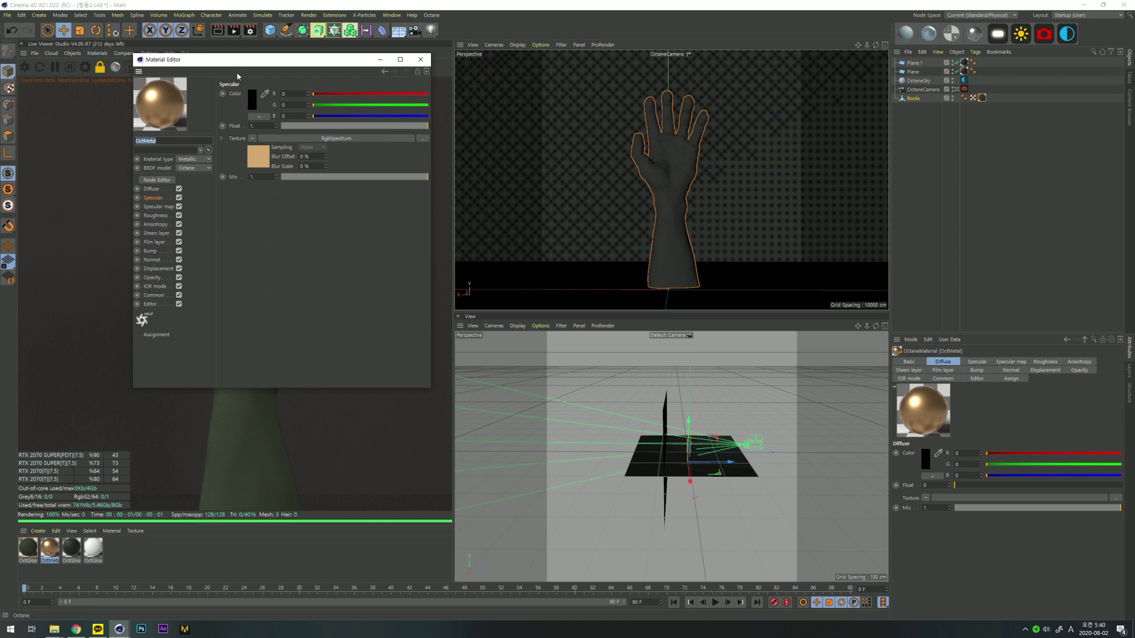
drag(221, 62, 722, 125)
click(657, 242)
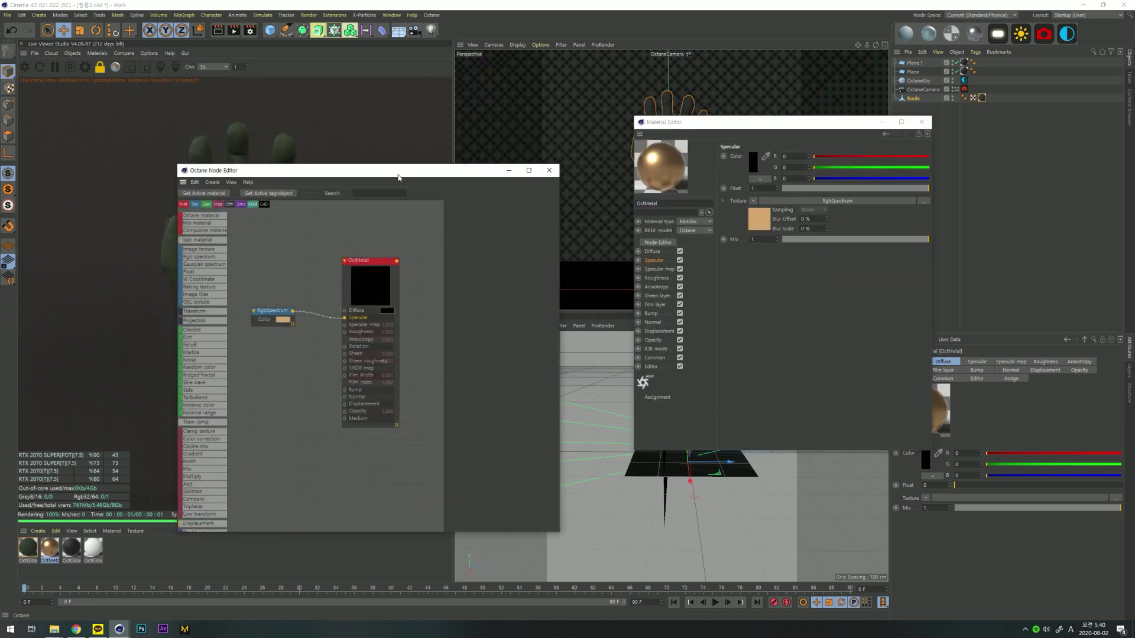
drag(785, 323, 1026, 326)
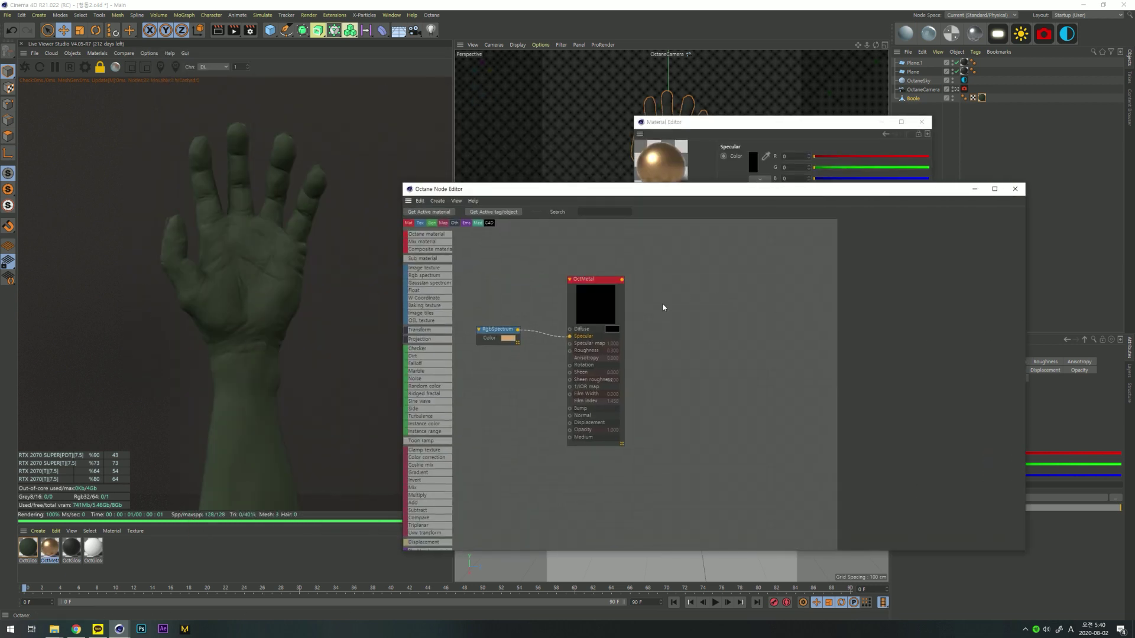
drag(591, 279, 588, 296)
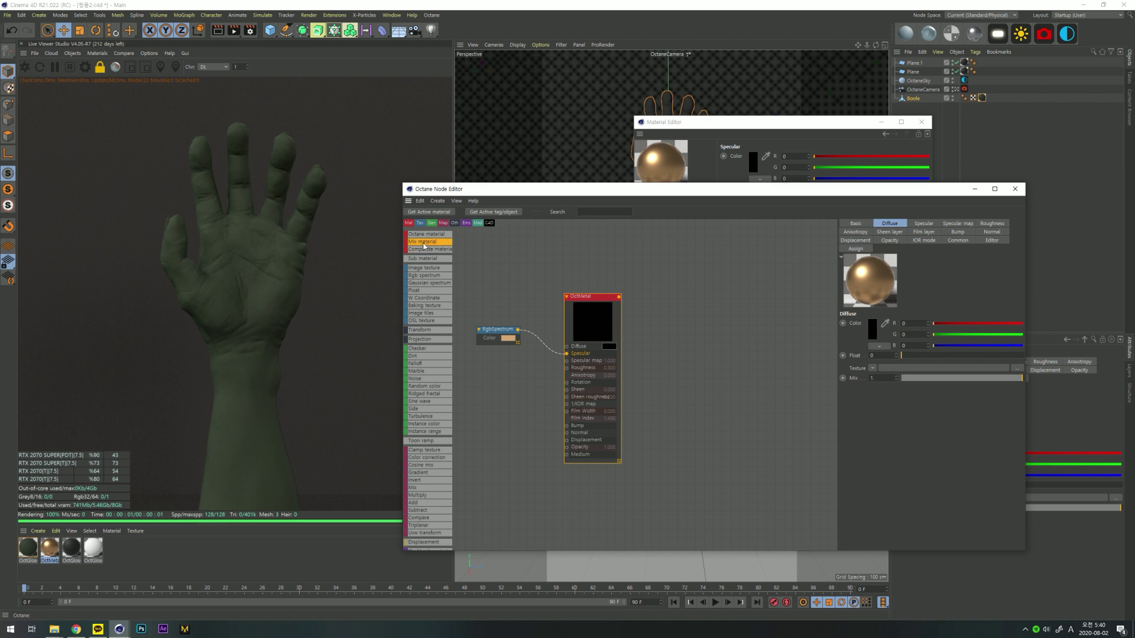
drag(705, 253, 706, 254)
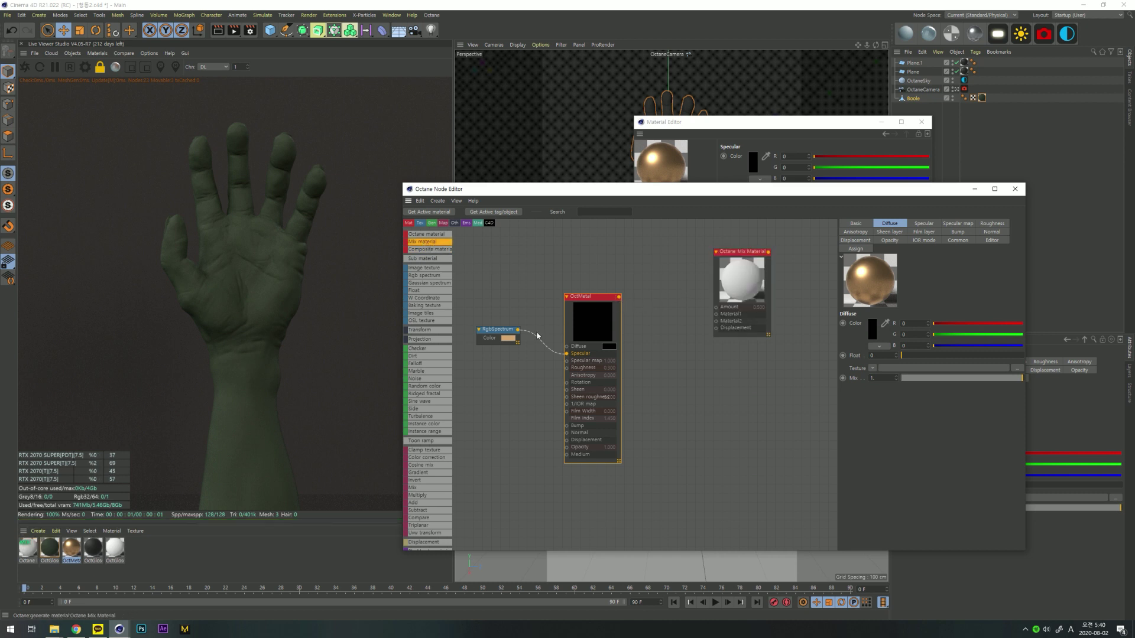
drag(491, 332, 504, 342)
drag(620, 298, 715, 321)
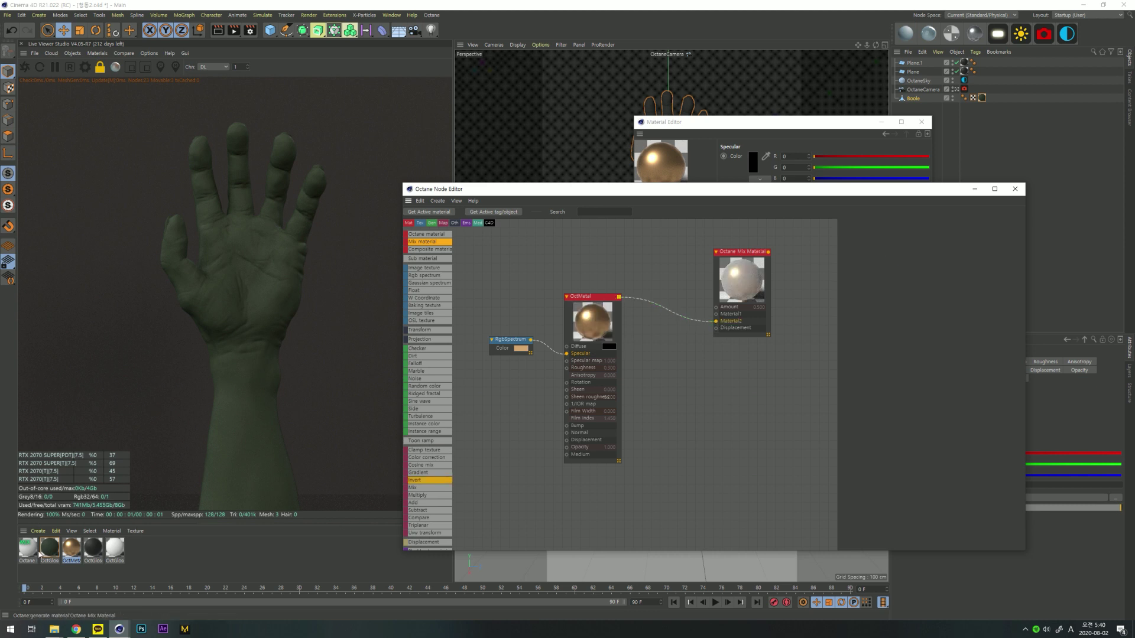
- Bring the dark green glossy material into the node graph and connect it to the mix material's Material1 input
drag(51, 551, 168, 544)
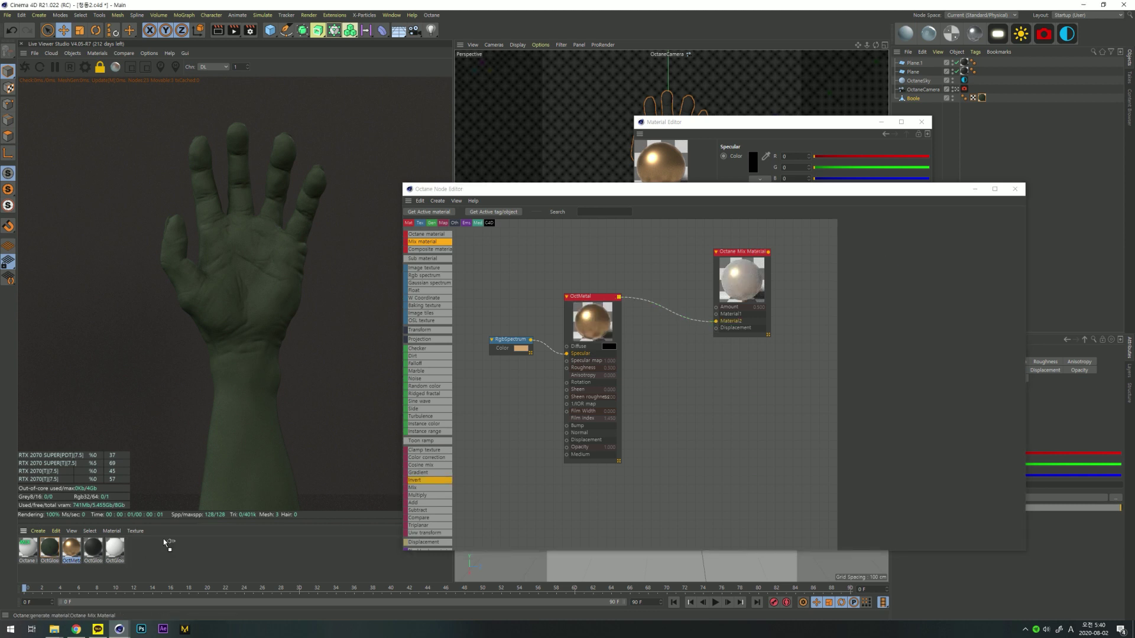
drag(592, 242, 593, 242)
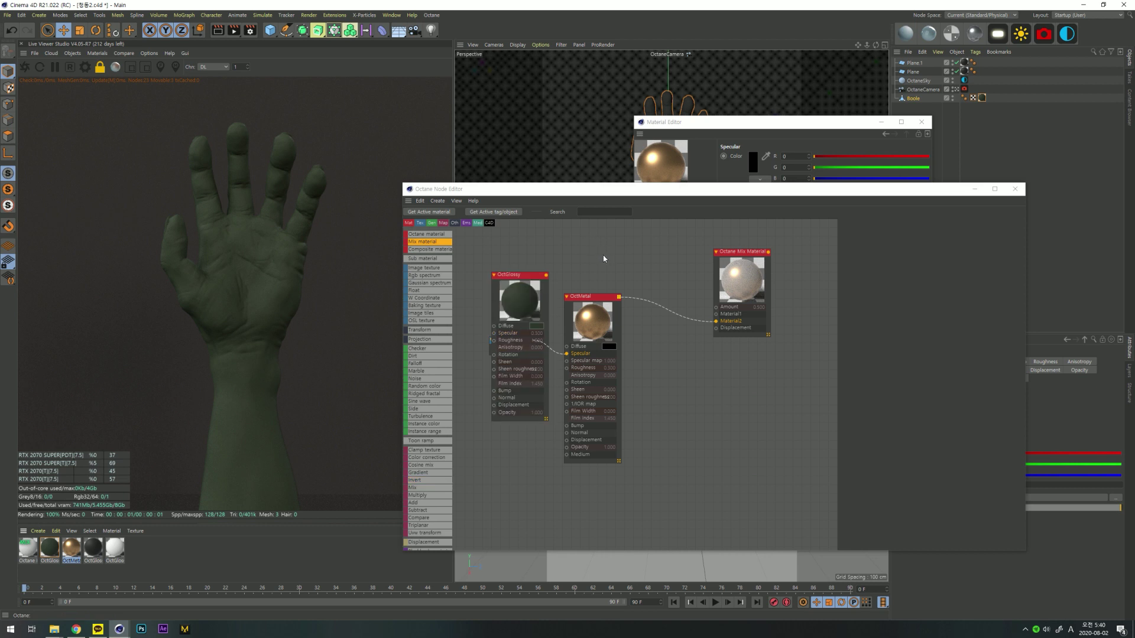
middle_drag(617, 272, 617, 320)
drag(521, 350, 717, 365)
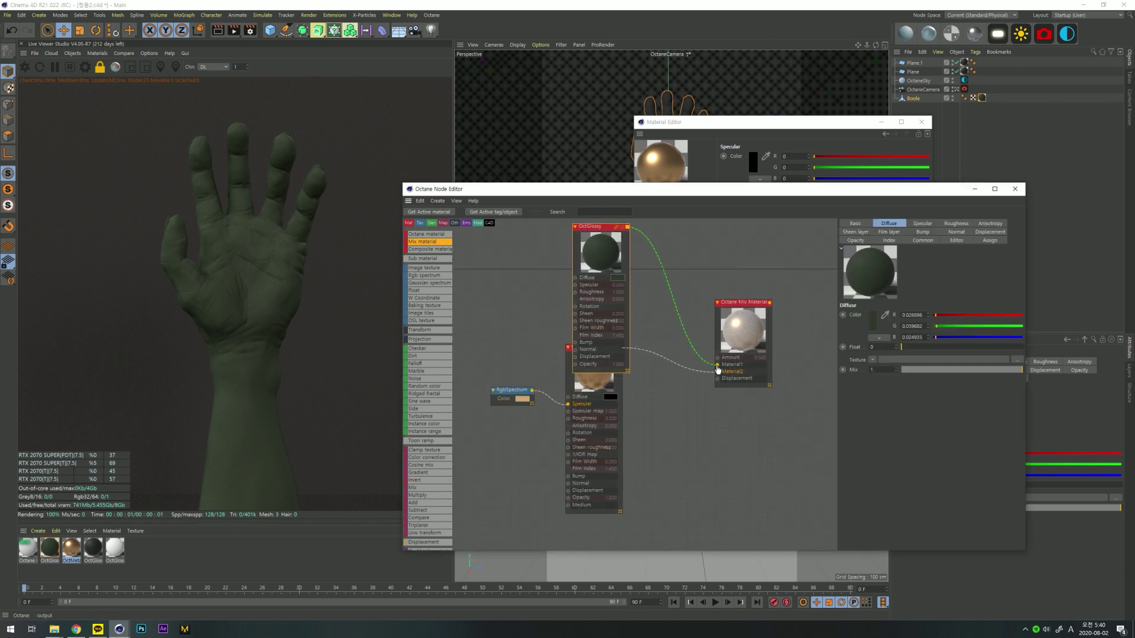
drag(604, 258, 597, 223)
middle_drag(665, 288, 683, 330)
scroll(683, 328, down, 2)
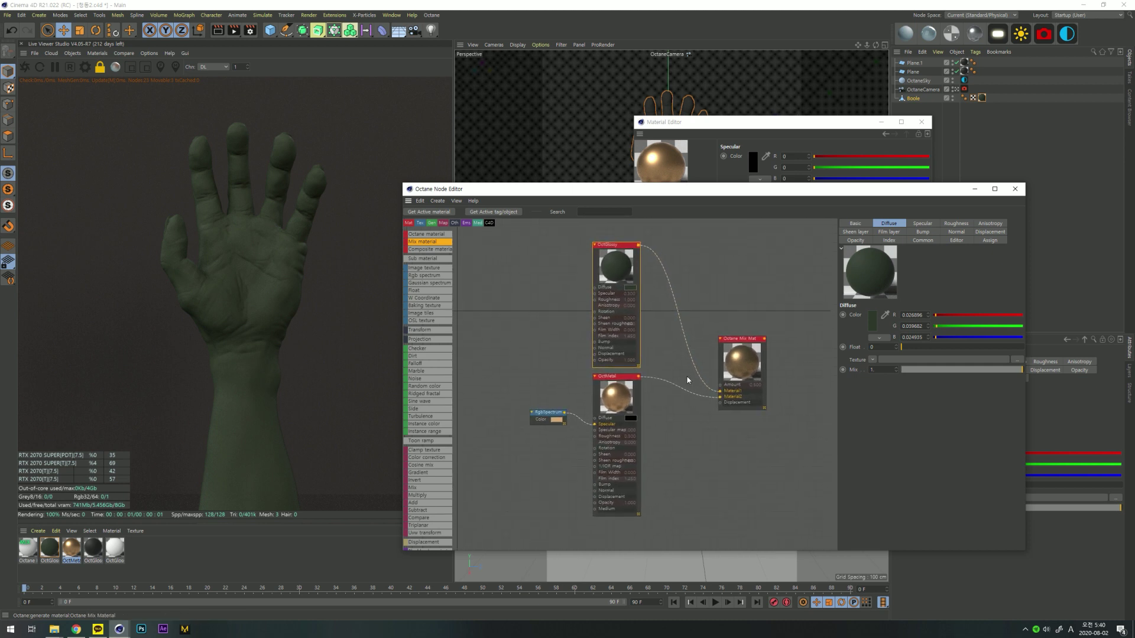
- Apply the new mix material to the hand model
click(28, 555)
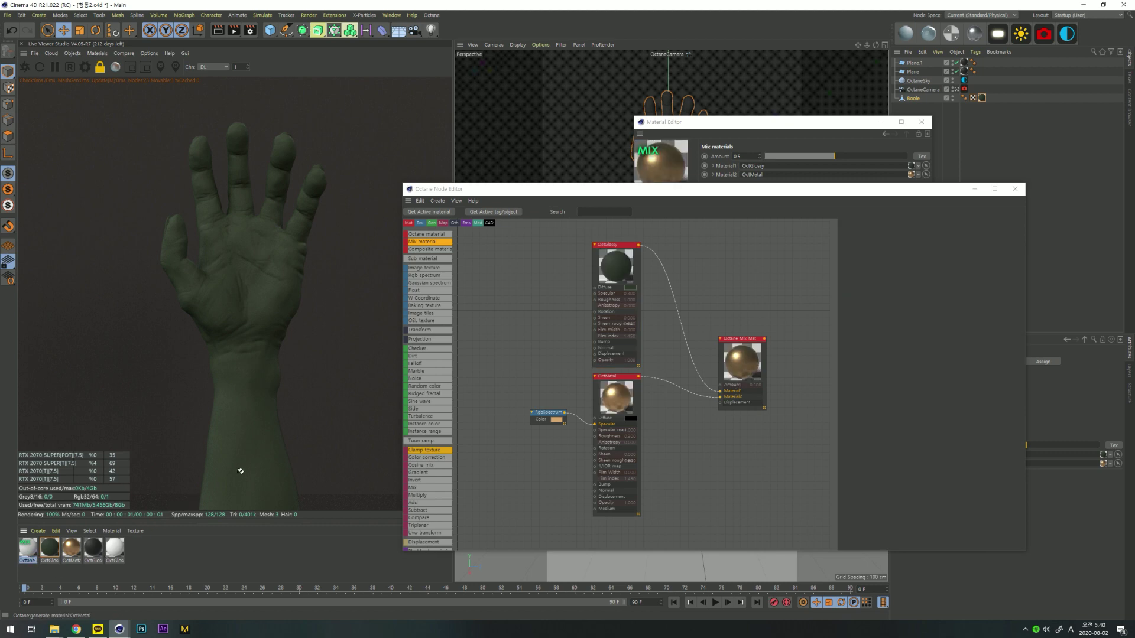
drag(258, 441, 257, 442)
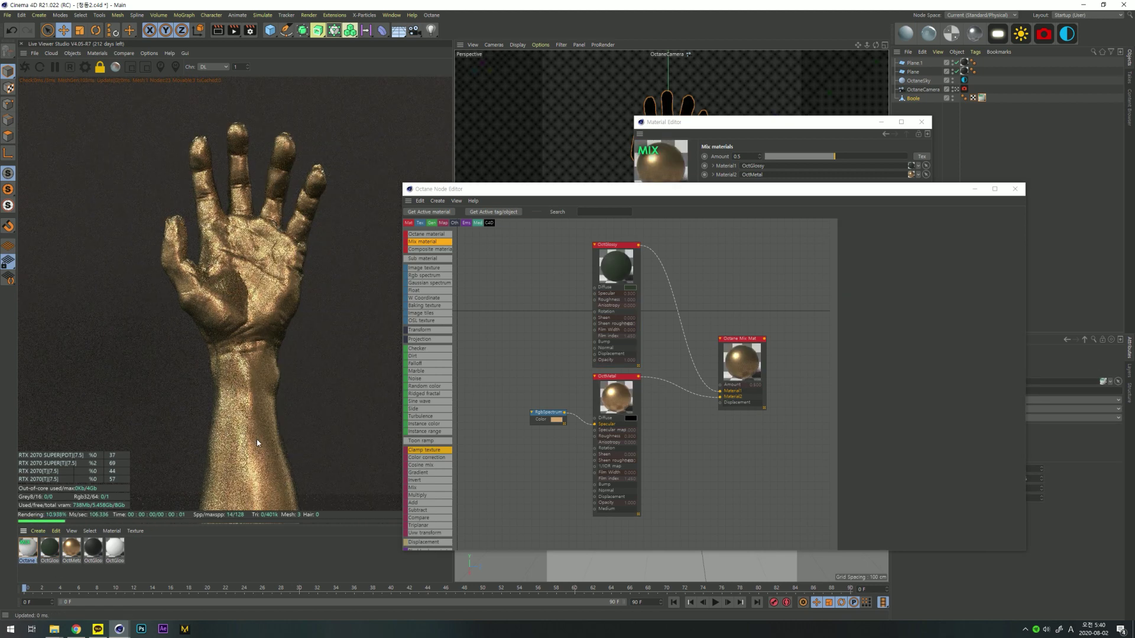
- Find the Dirt node with the search term "dirt", add it and connect it to the mix material's Amount input
click(617, 266)
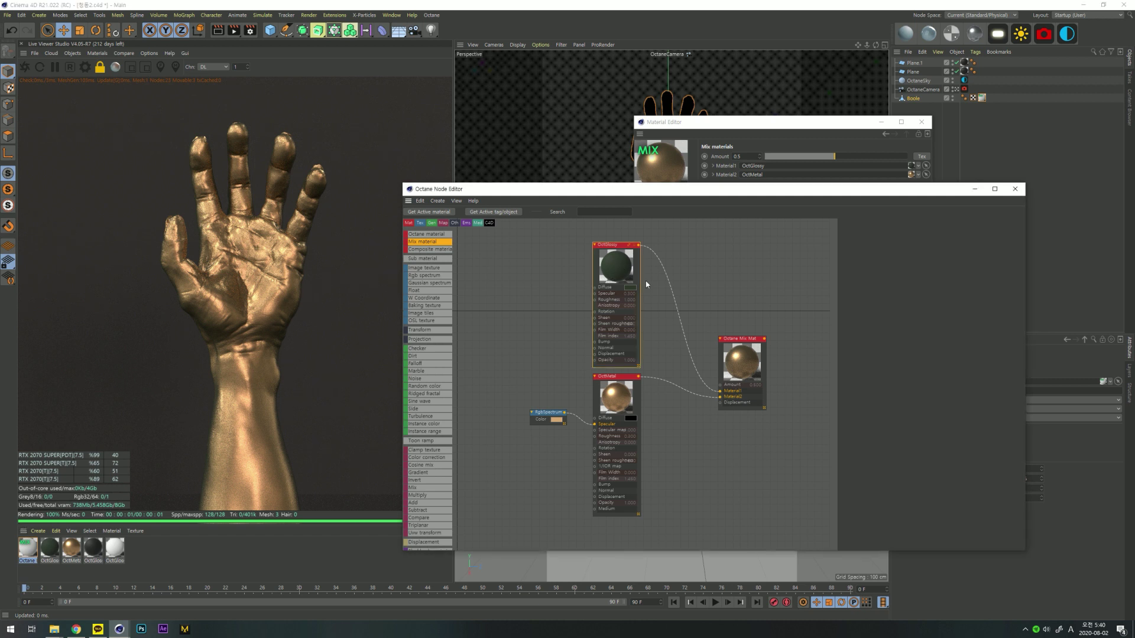
click(732, 347)
click(923, 223)
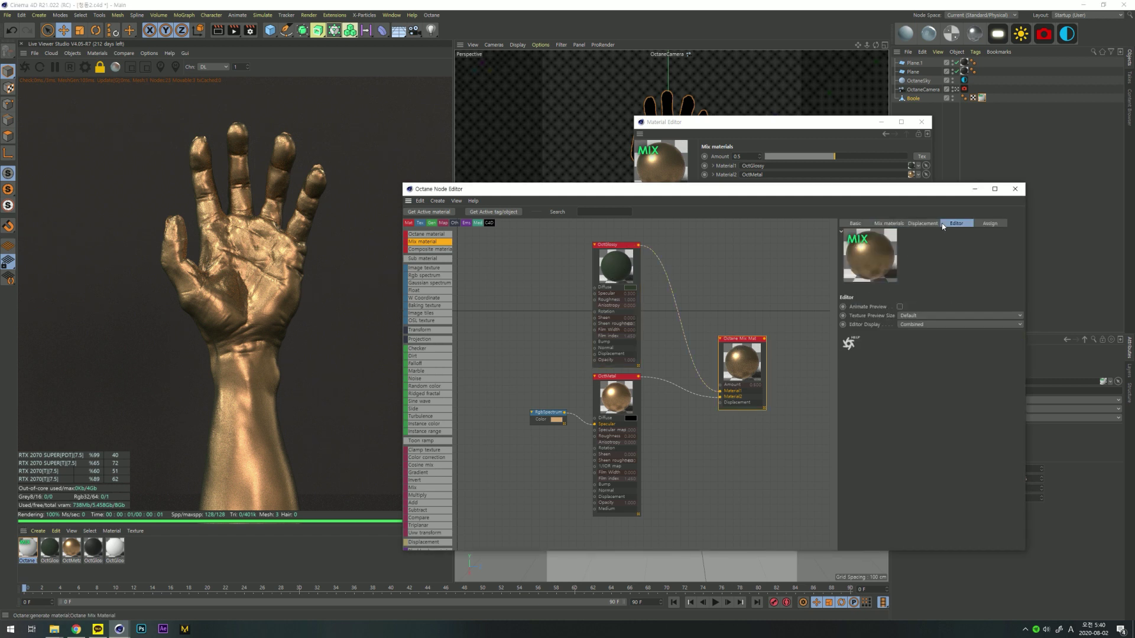
click(987, 223)
click(860, 223)
click(757, 251)
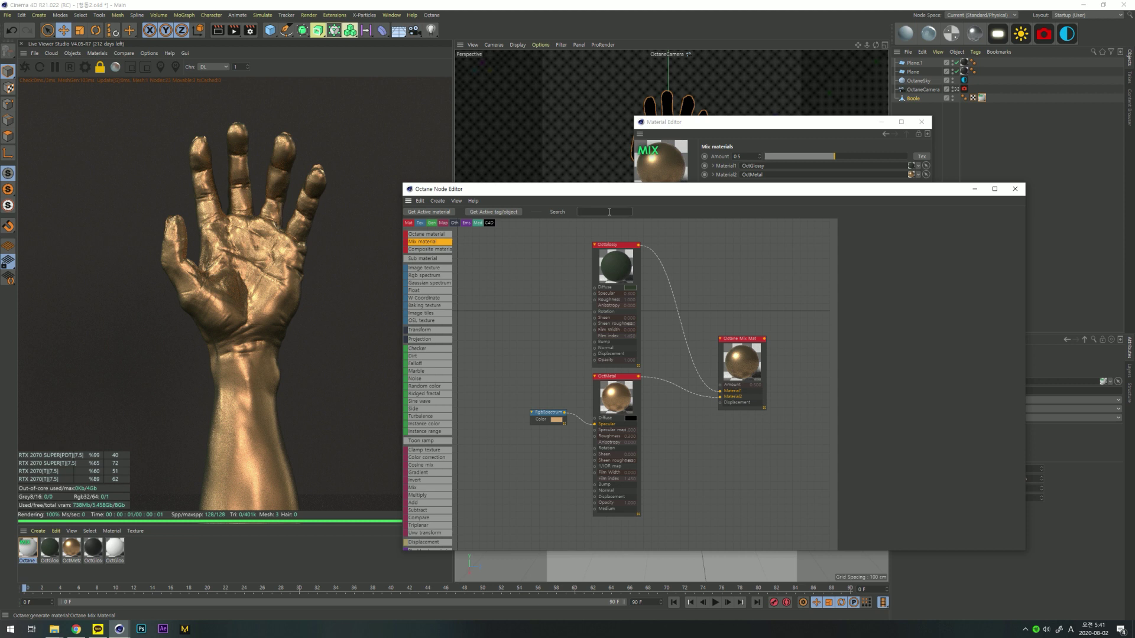
text(dirt)
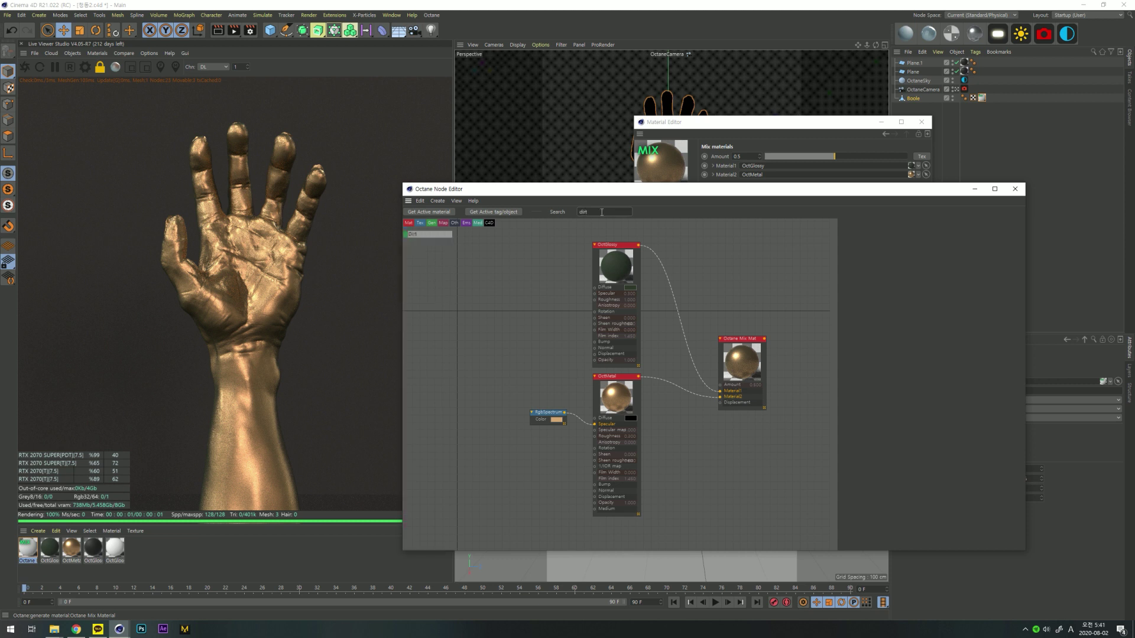
drag(428, 234, 769, 365)
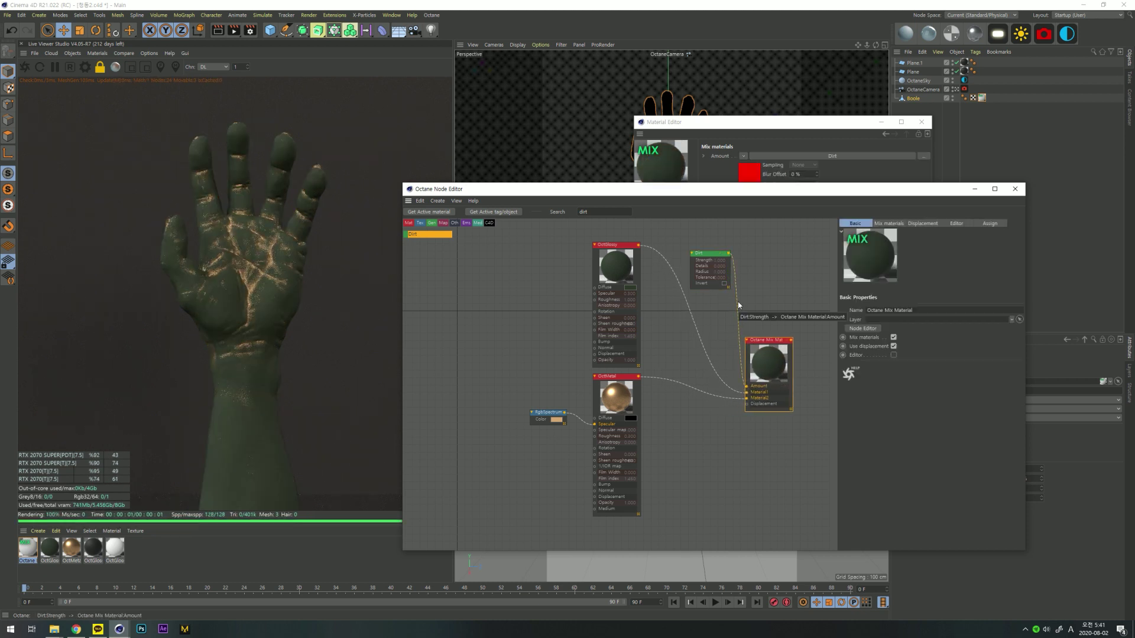
- Reposition the Dirt node above the mix material and enable its Invert normal option
click(716, 280)
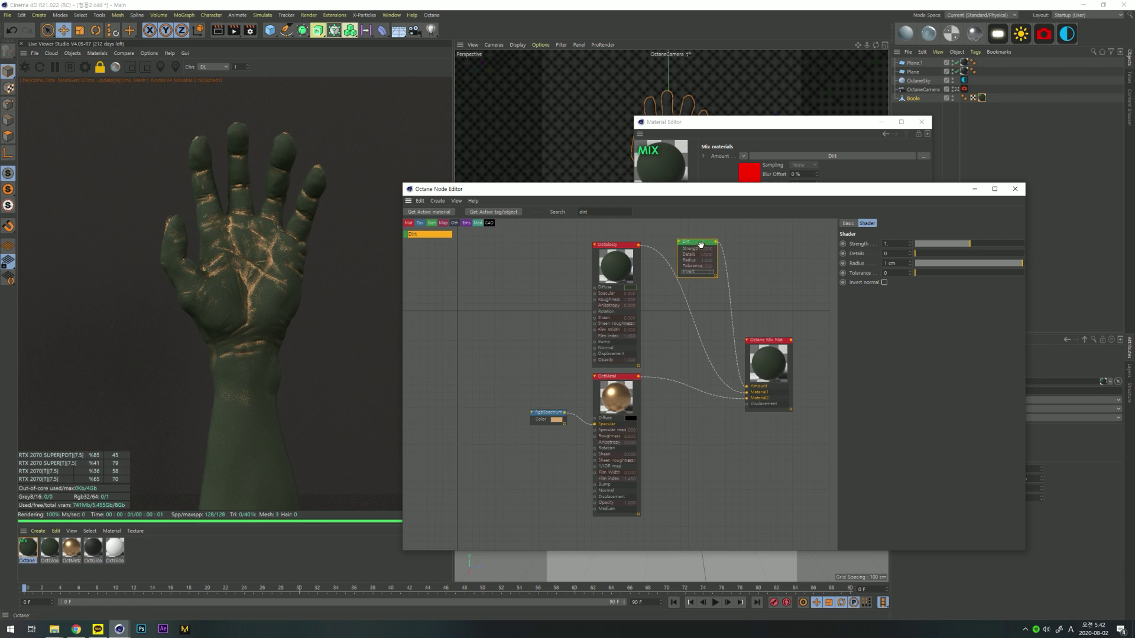
drag(700, 244, 704, 236)
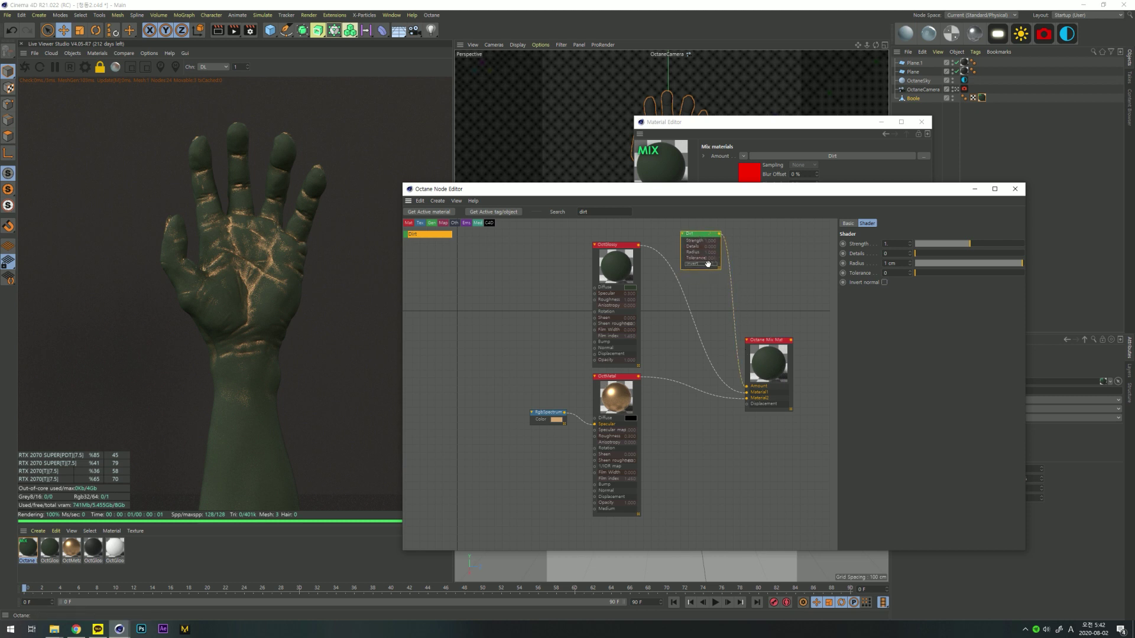
click(884, 283)
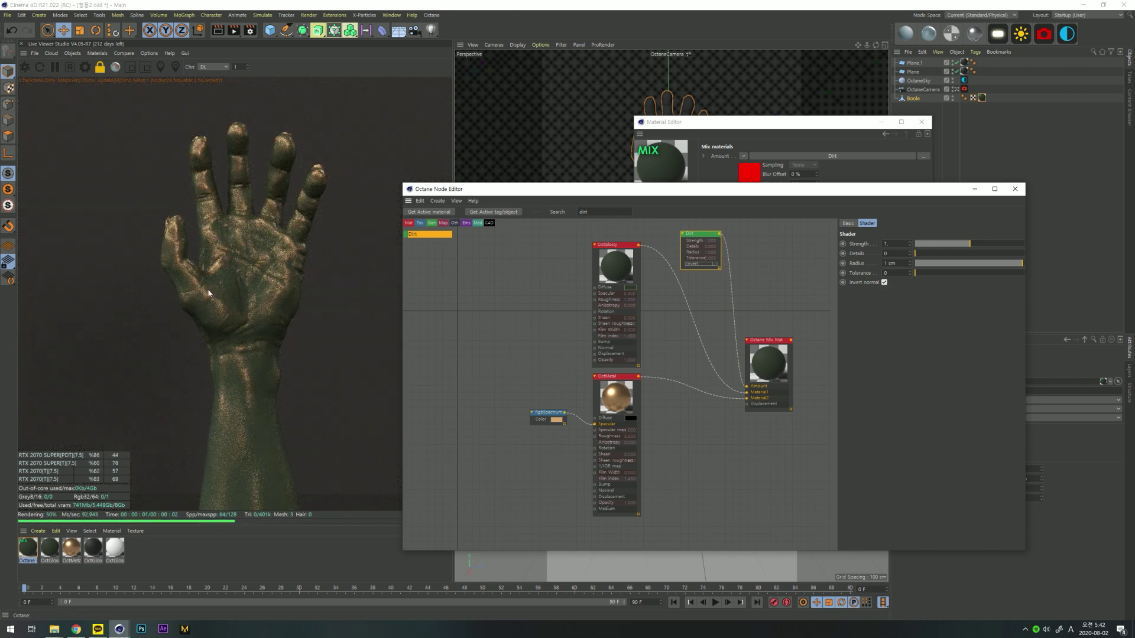
- Adjust the Dirt node's strength, trying a very low value and 10, and settle on 2
drag(939, 244, 914, 246)
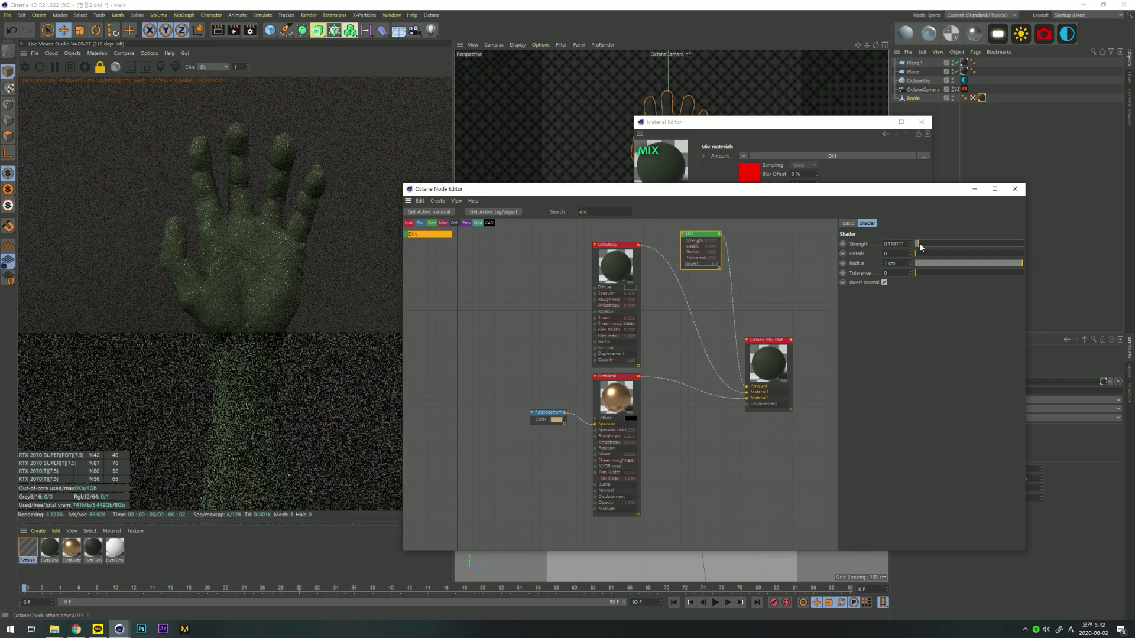
drag(917, 247, 1026, 245)
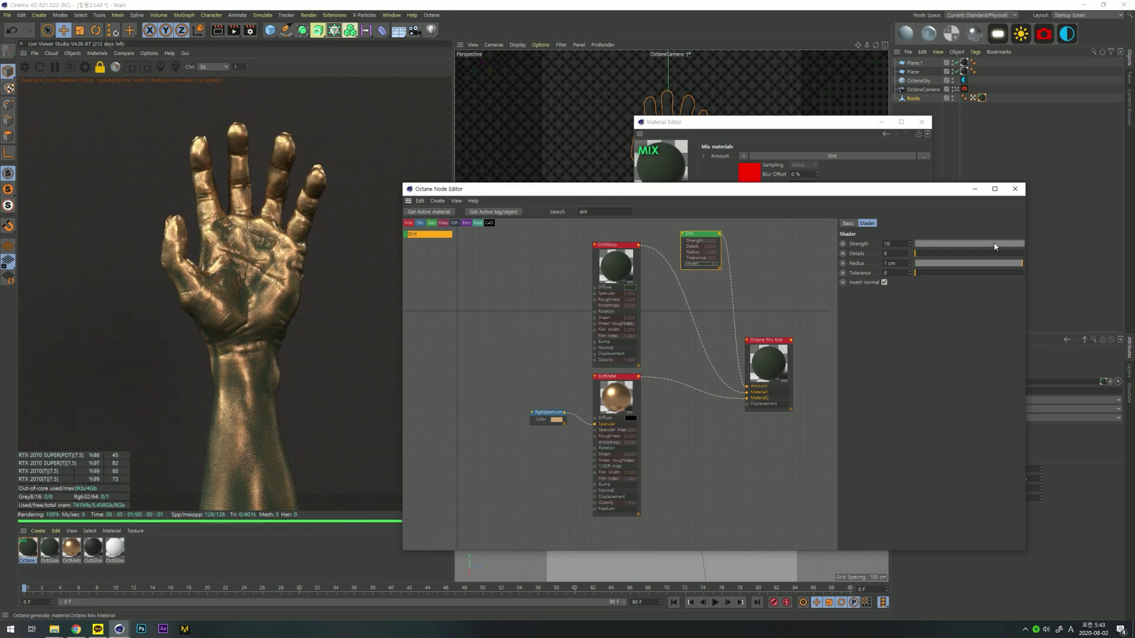
key(ctrl+z)
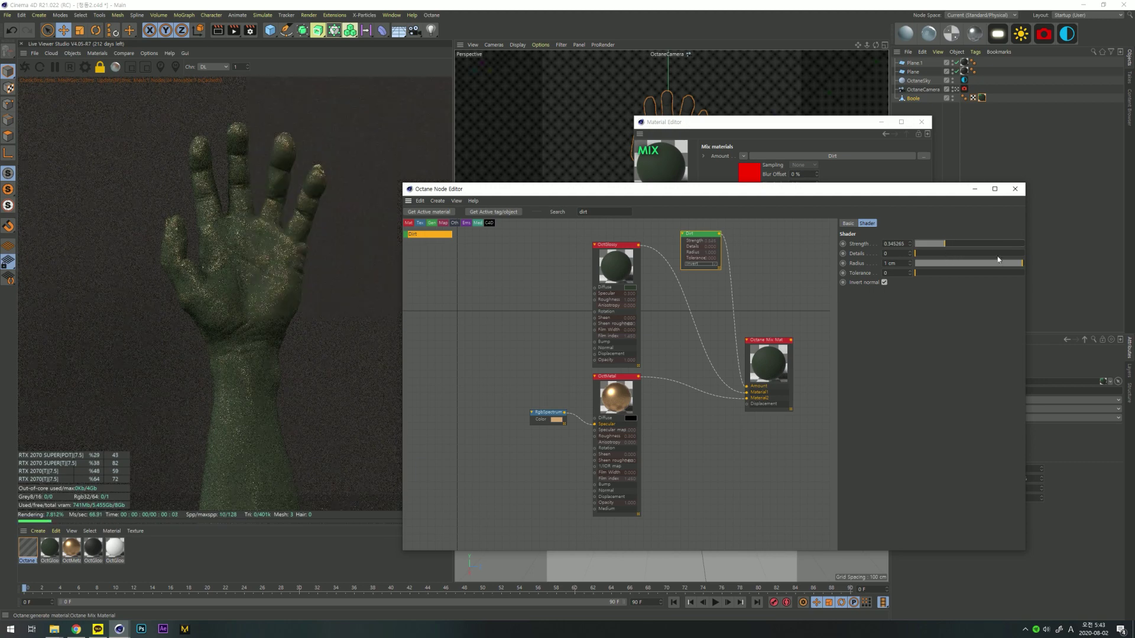
drag(945, 244, 986, 252)
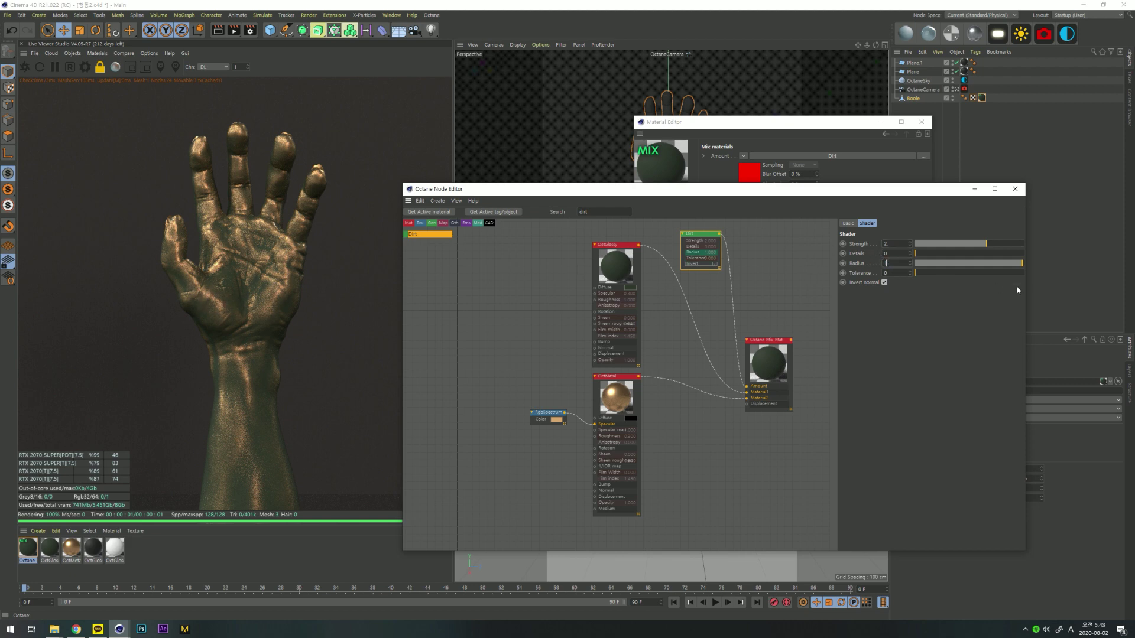
- Try Dirt radius values of 10, 5, 3 and 2 cm, and return the radius to 1 cm
text(0)
key(Return)
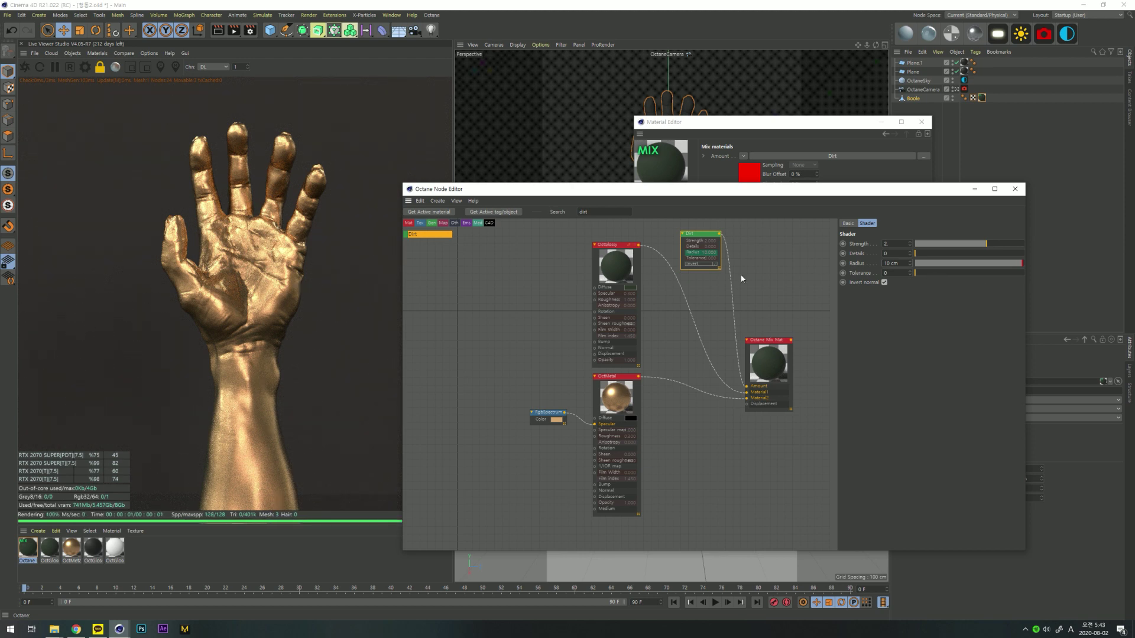
text(5)
key(Return)
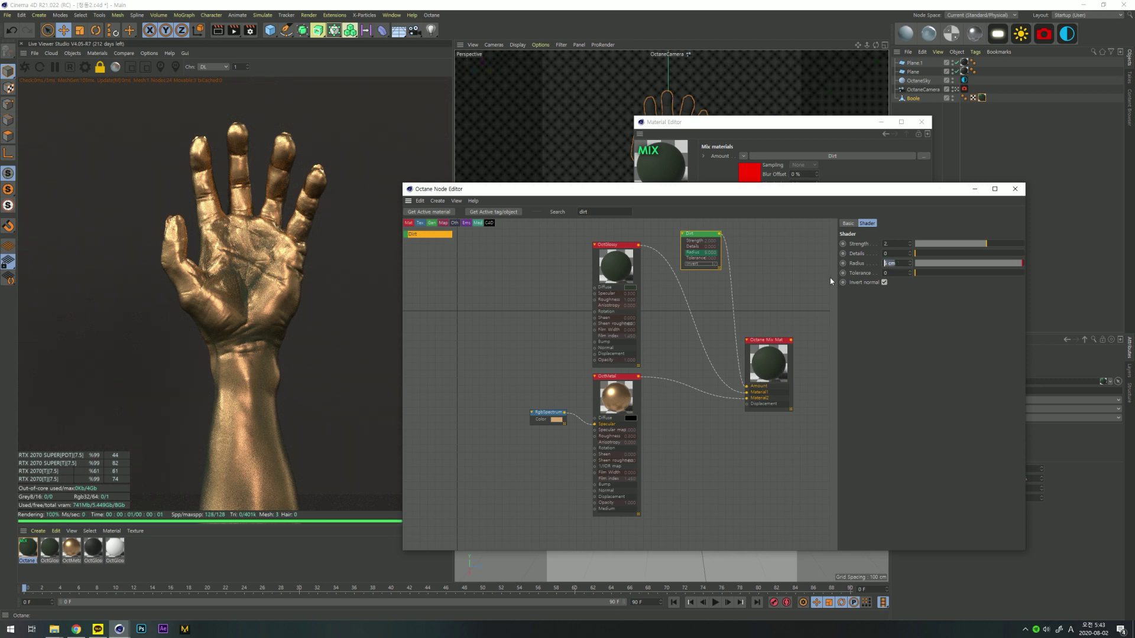
text(3)
key(Return)
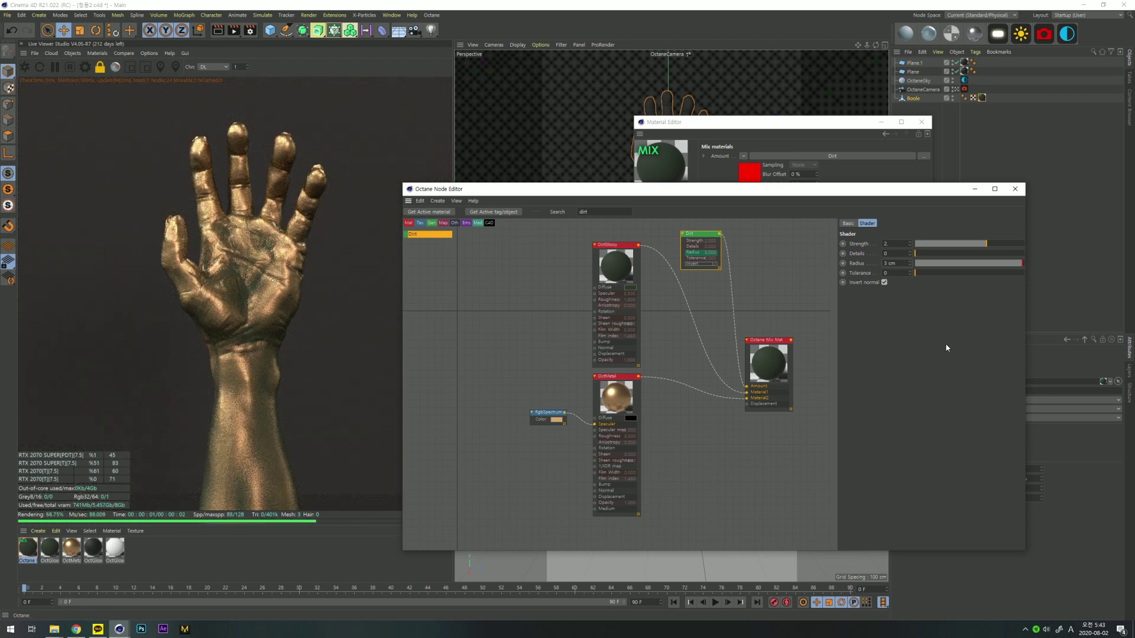
text(2)
key(Return)
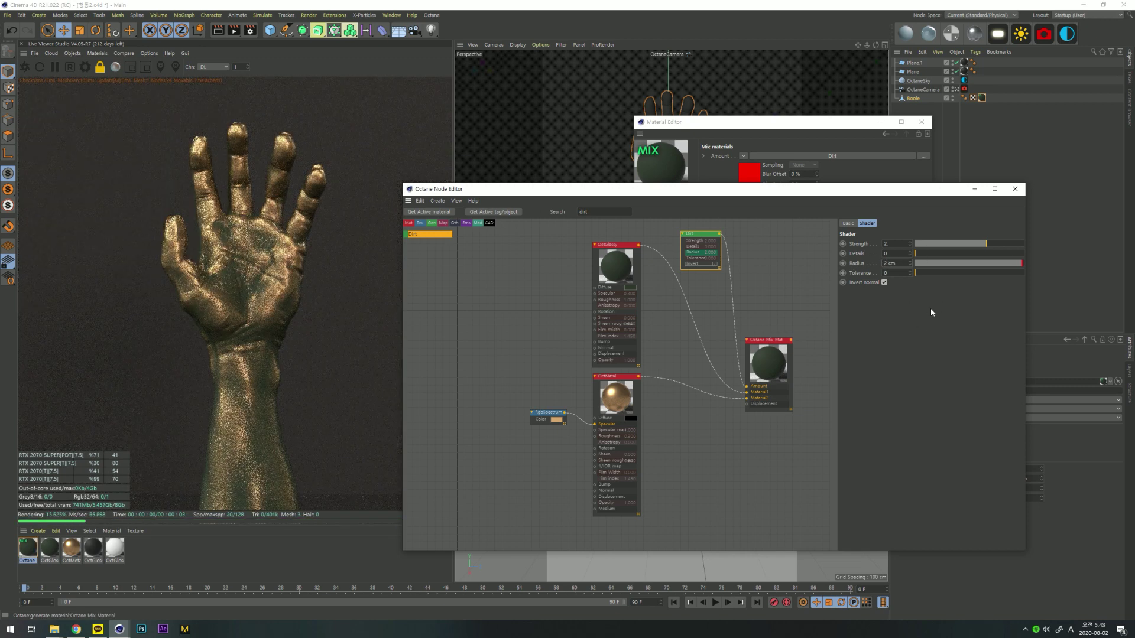
text(1)
key(Return)
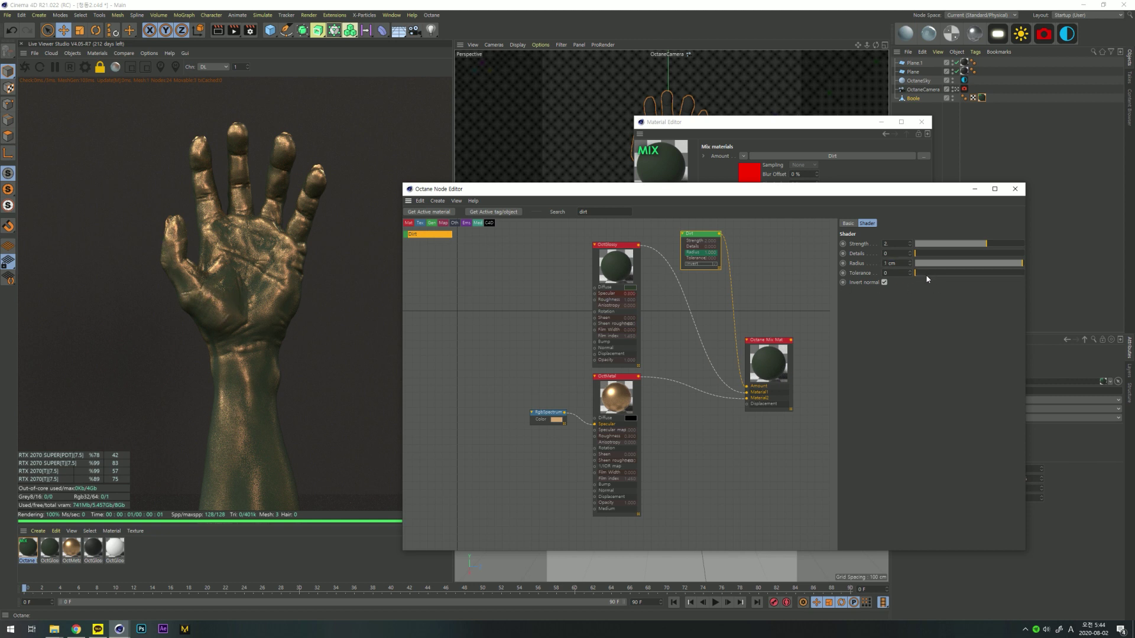
- Try a higher Dirt details value, check the thumb area up close outside the Octane camera, and reset the details to 0
drag(916, 253, 1023, 258)
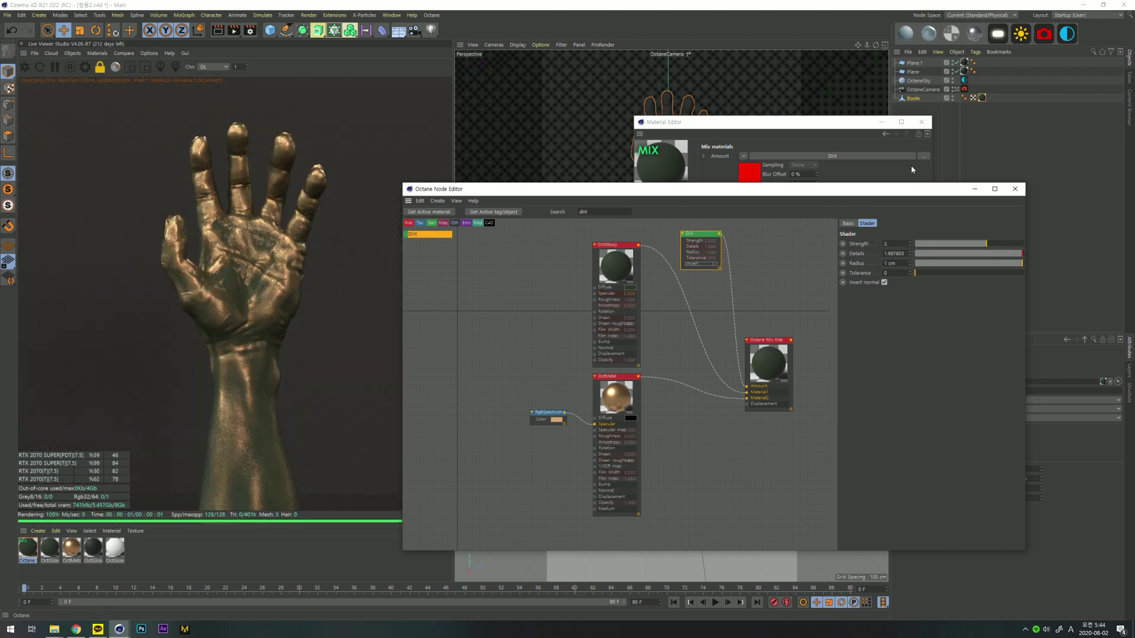
click(921, 122)
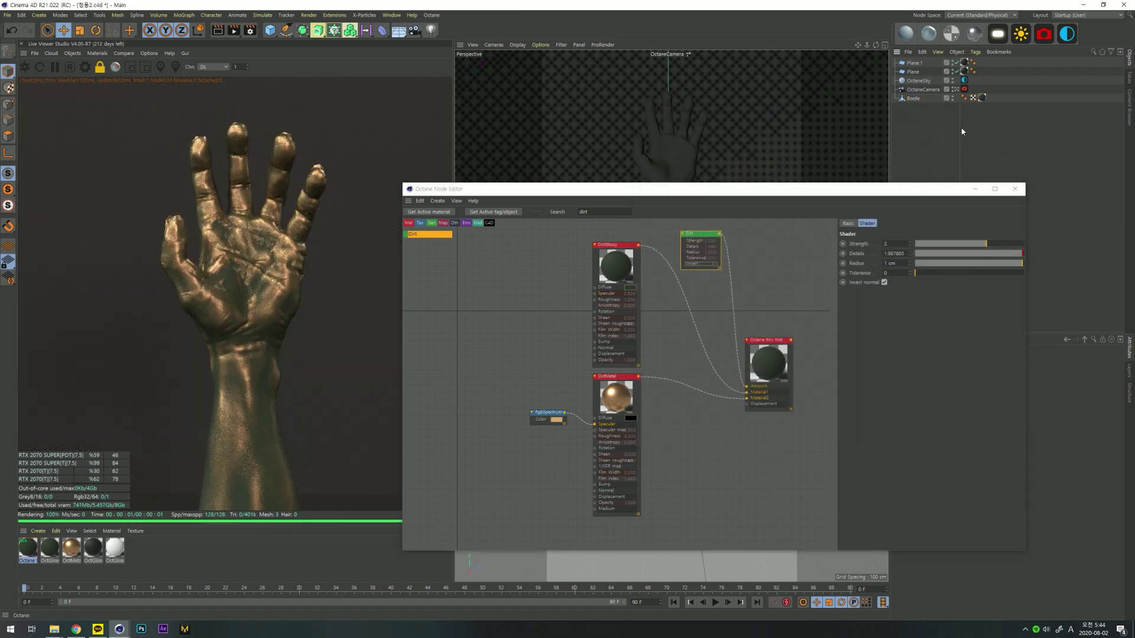
click(957, 89)
drag(742, 190, 823, 296)
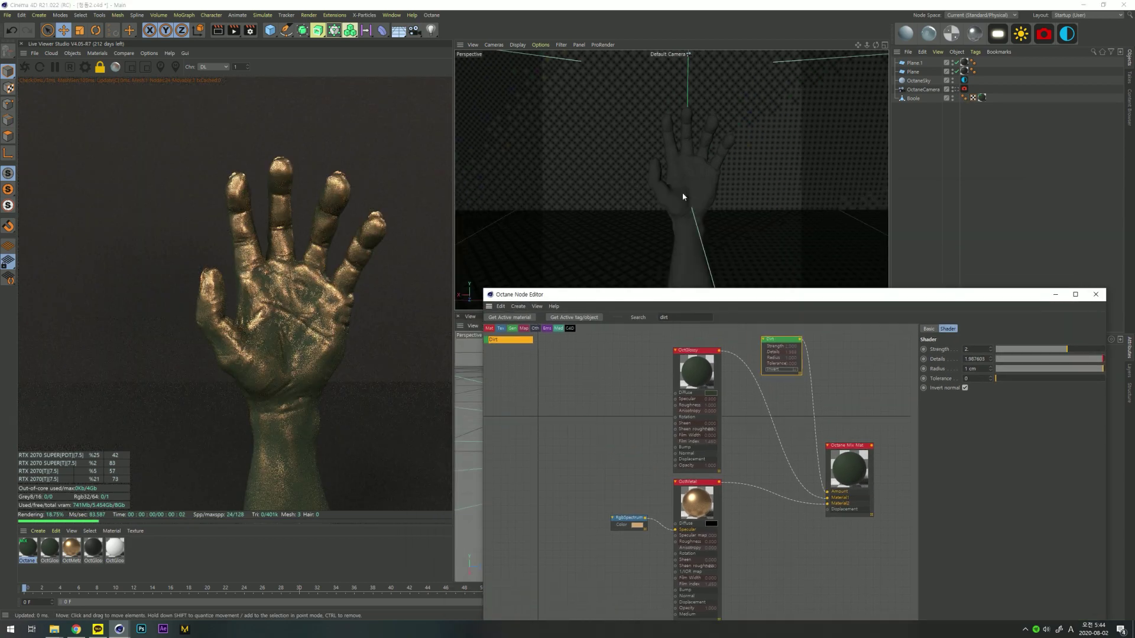
scroll(737, 186, up, 6)
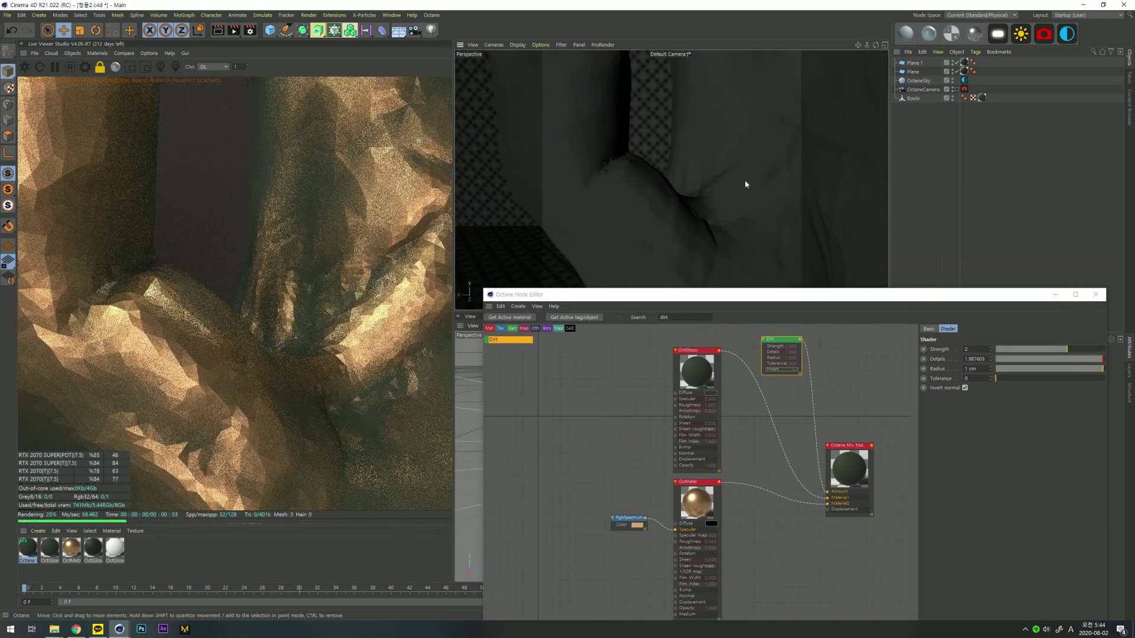
scroll(739, 187, down, 5)
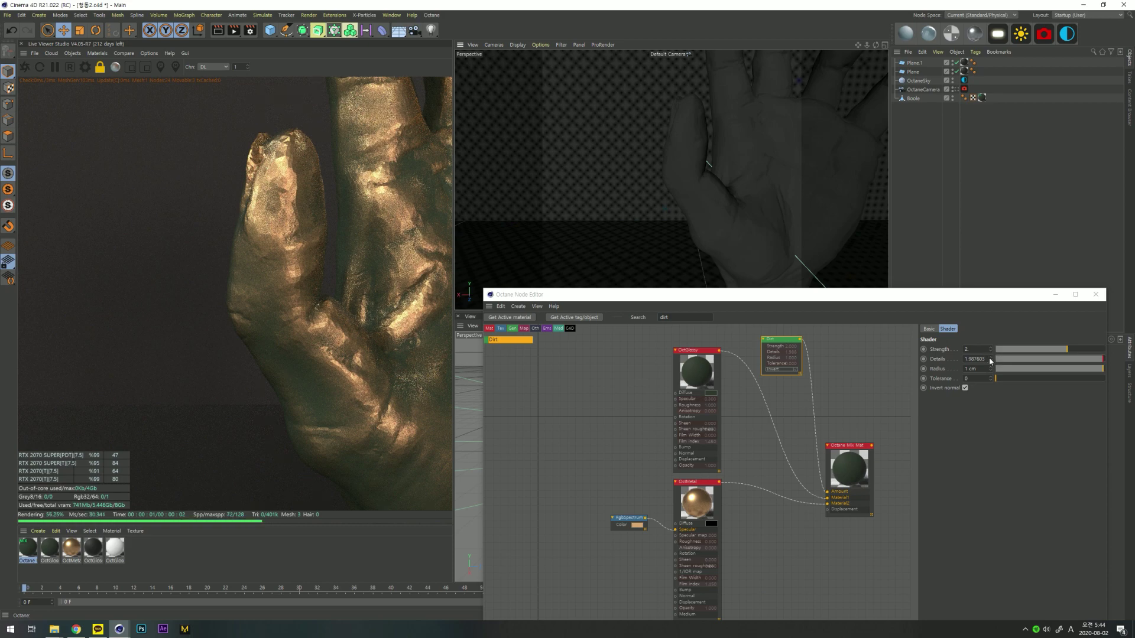
drag(990, 362, 990, 423)
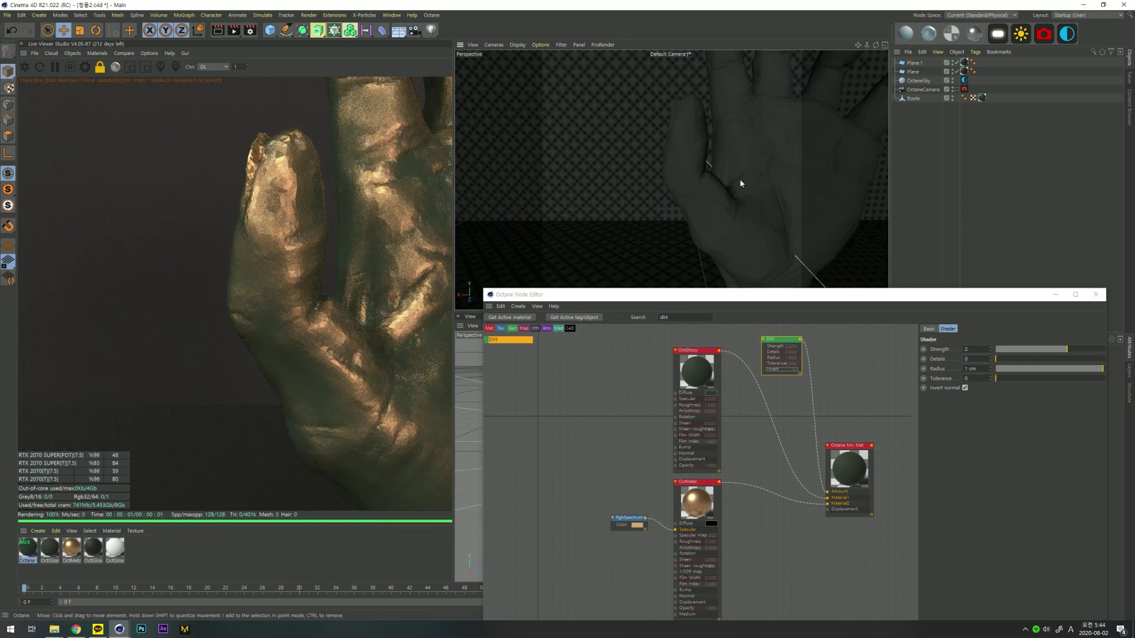
- Try a Dirt details value of 10 on the close-up of the palm and restore the value to 0
alt+middle_drag(740, 180, 707, 189)
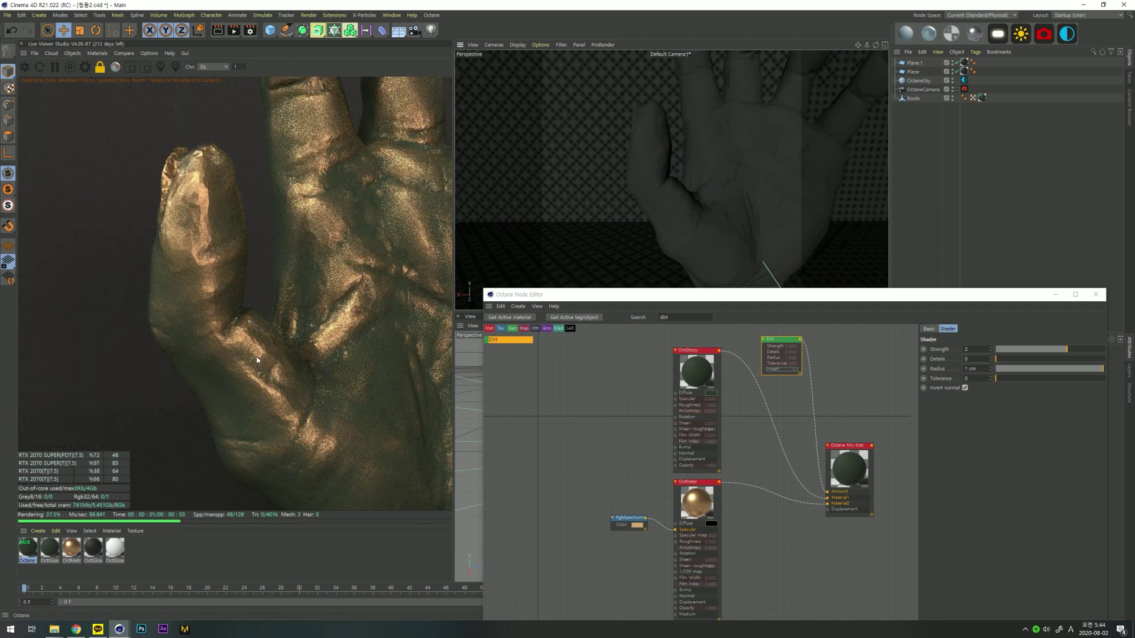
drag(978, 360, 851, 375)
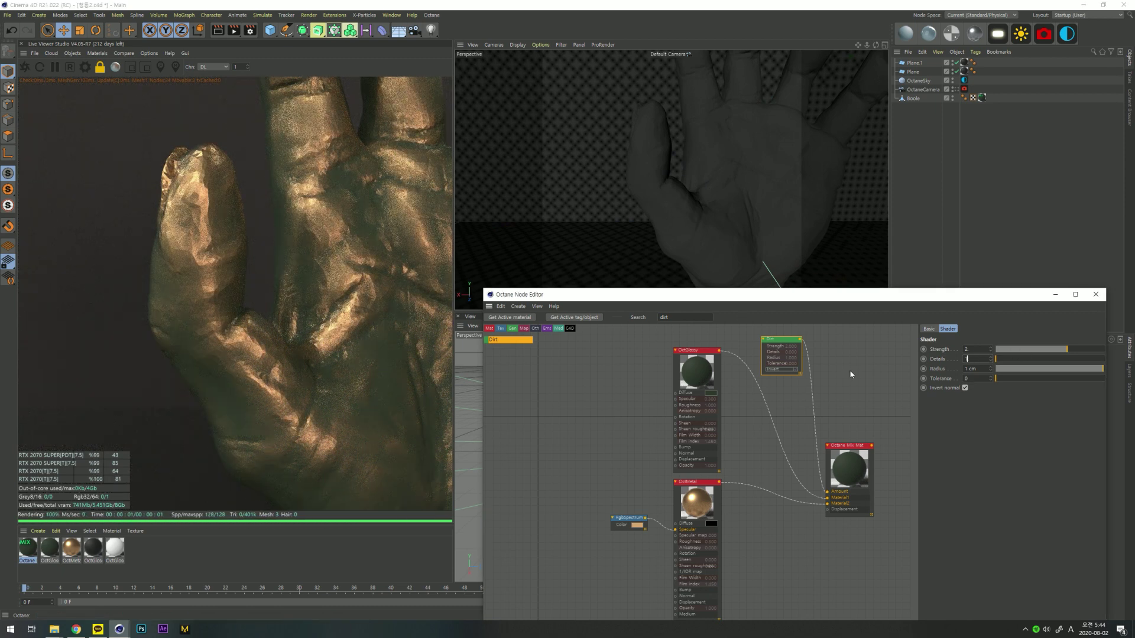
text(100)
key(Return)
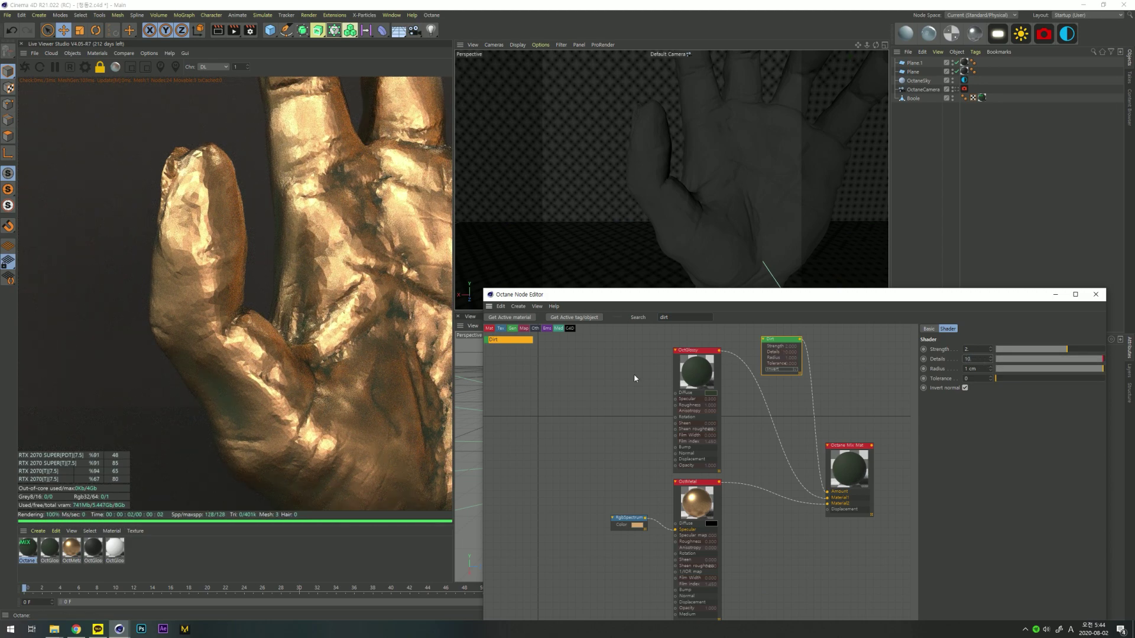
key(ctrl+z)
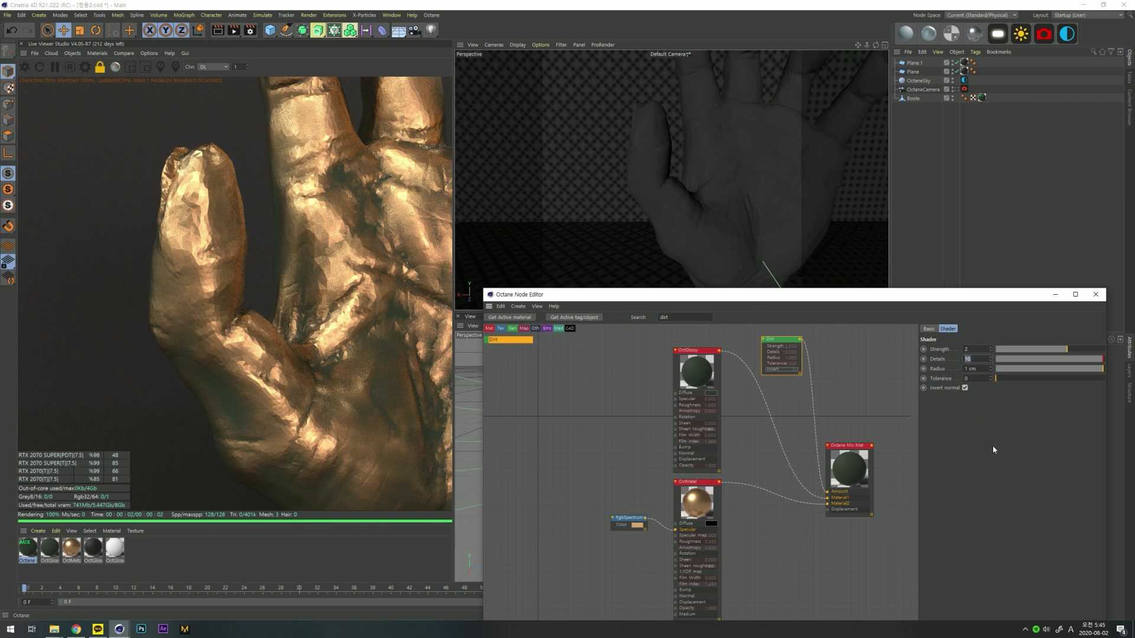
key(Return)
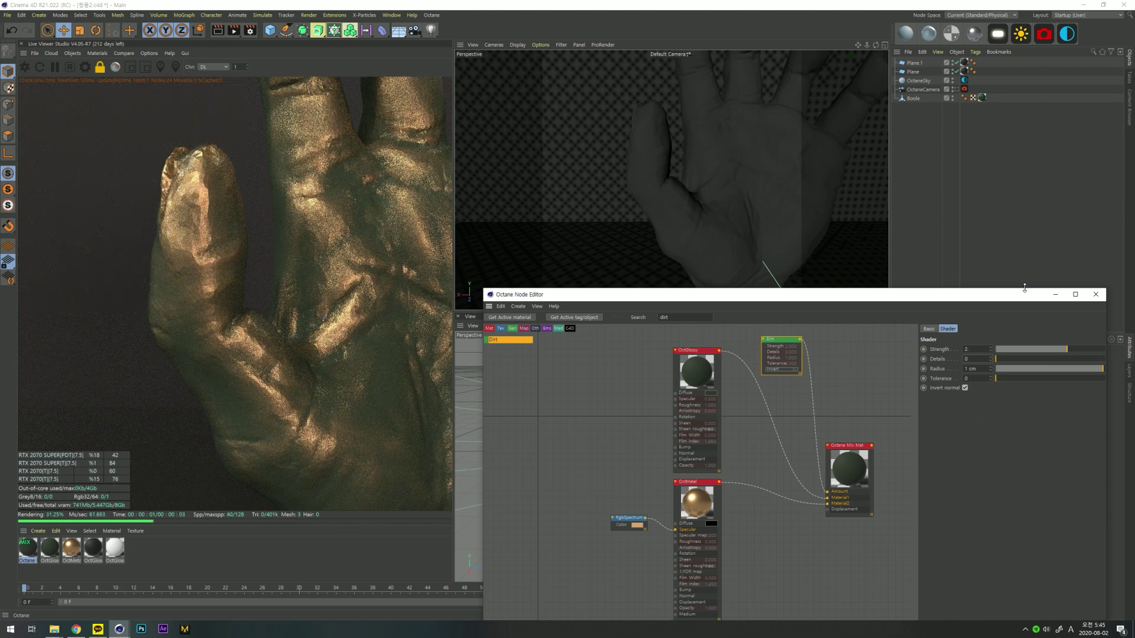
- Return to the Octane camera view and group the hand object under a null
click(954, 89)
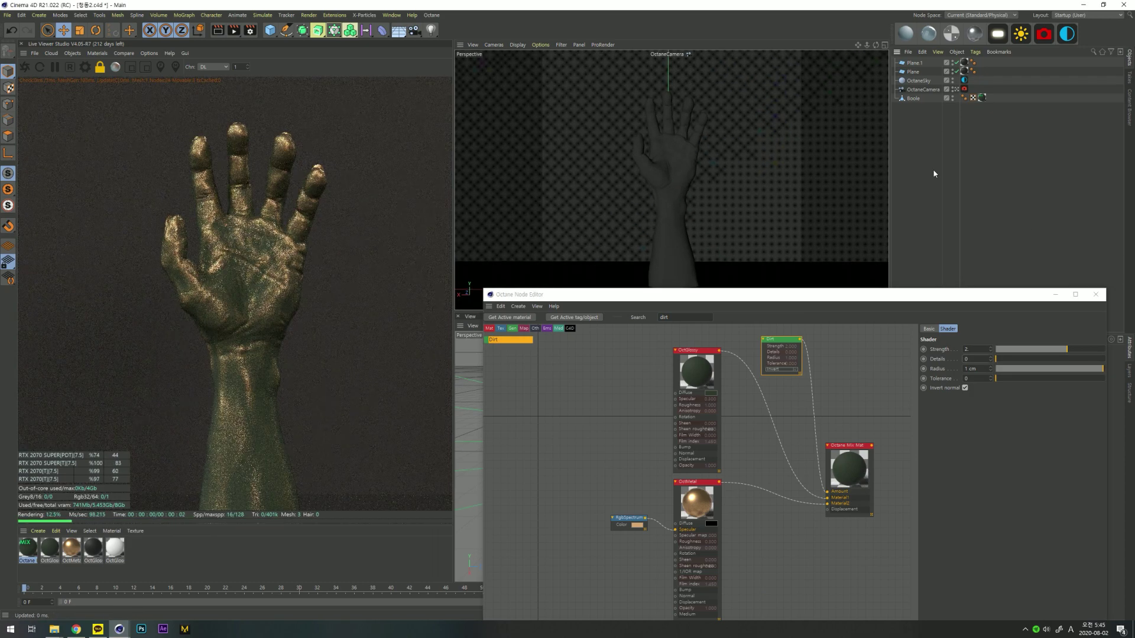
click(921, 90)
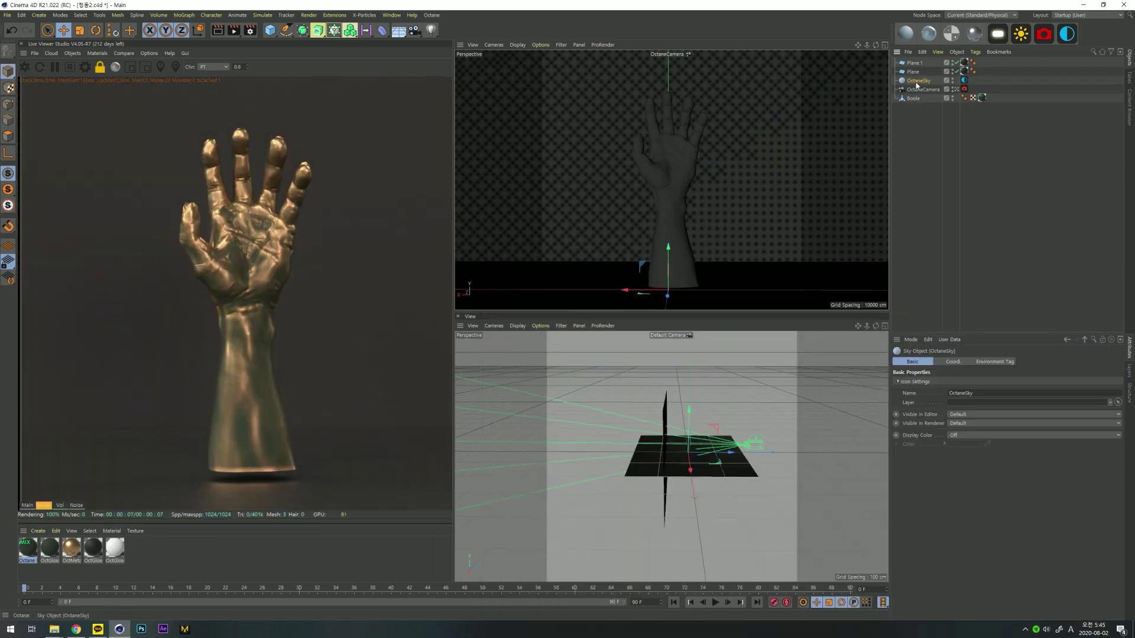
click(913, 99)
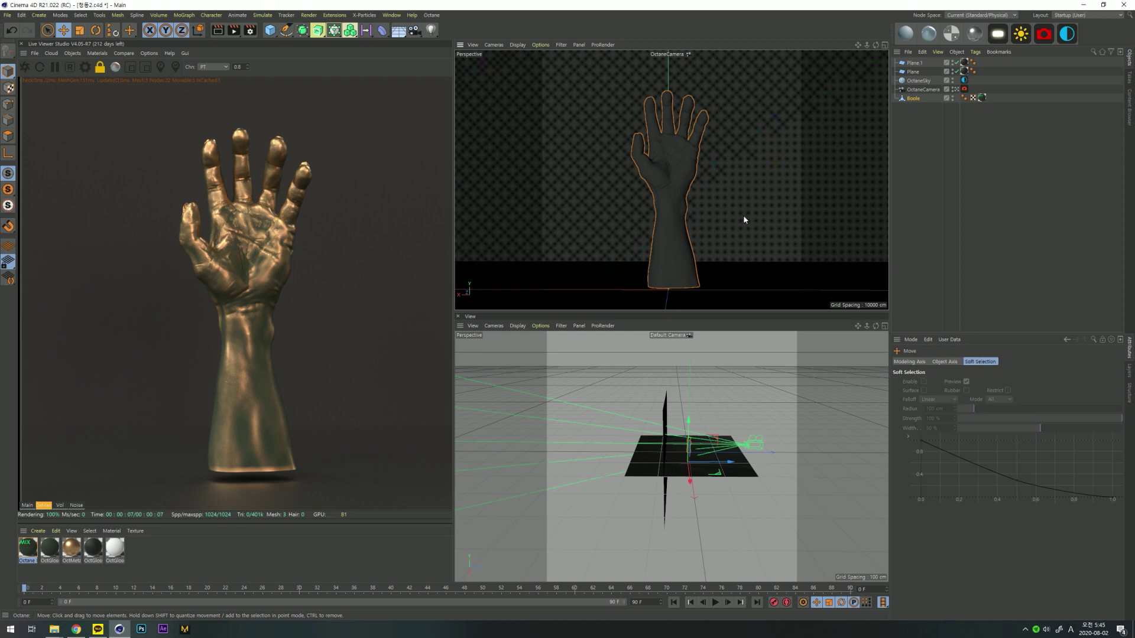
key(alt+g)
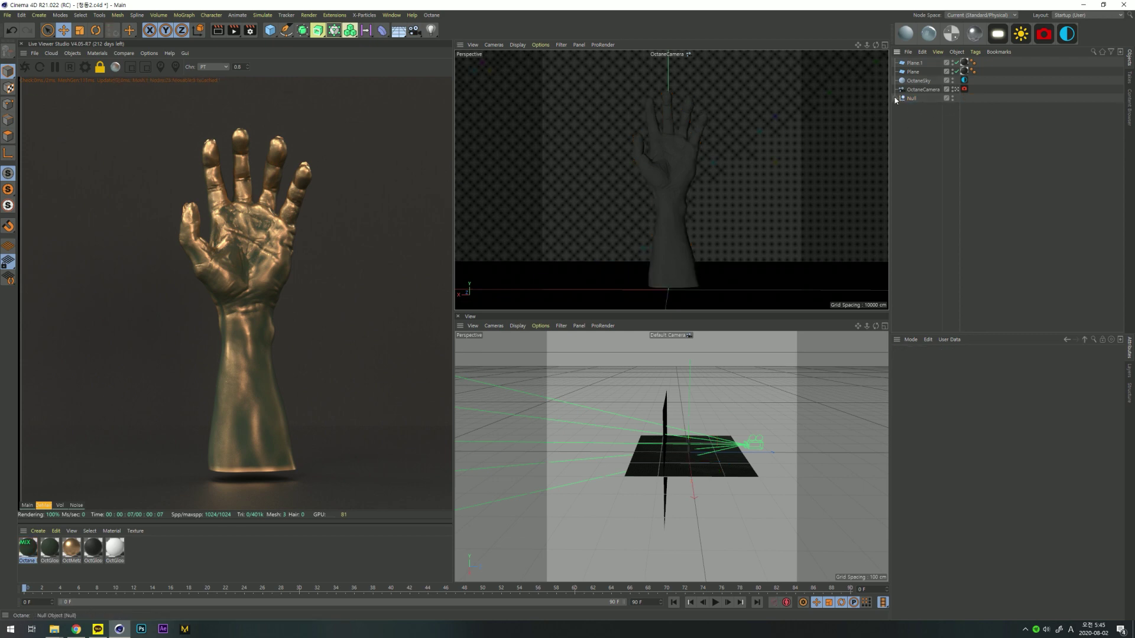
- Duplicate the hand inside the null, rotate the copy about 180° to show its back, and place it beside the original
click(918, 107)
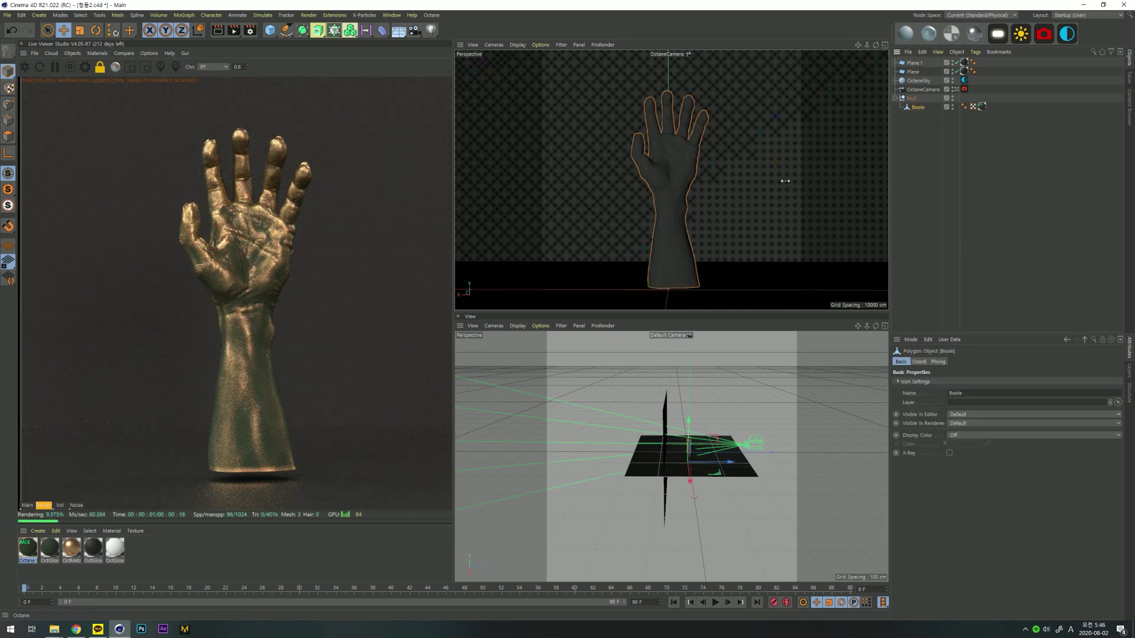
key(F2)
scroll(690, 459, up, 10)
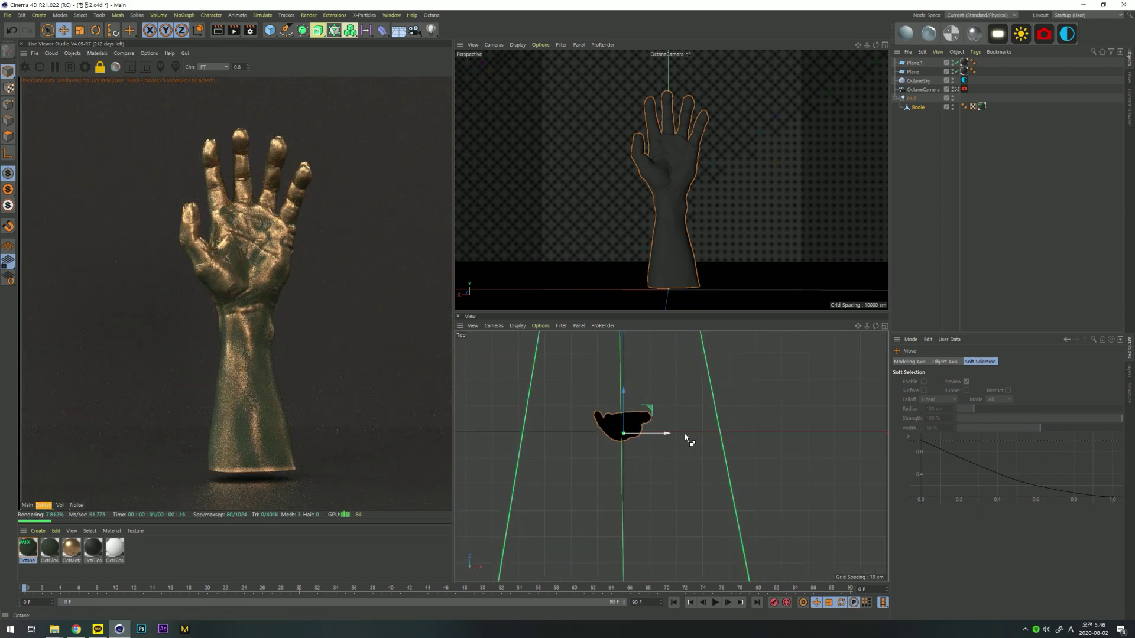
mouse_move(650, 434)
ctrl+mouse_down()
mouse_move(690, 435)
mouse_move(695, 421)
mouse_move(686, 464)
mouse_move(637, 463)
mouse_move(664, 438)
ctrl+mouse_up()
key(r)
key(e)
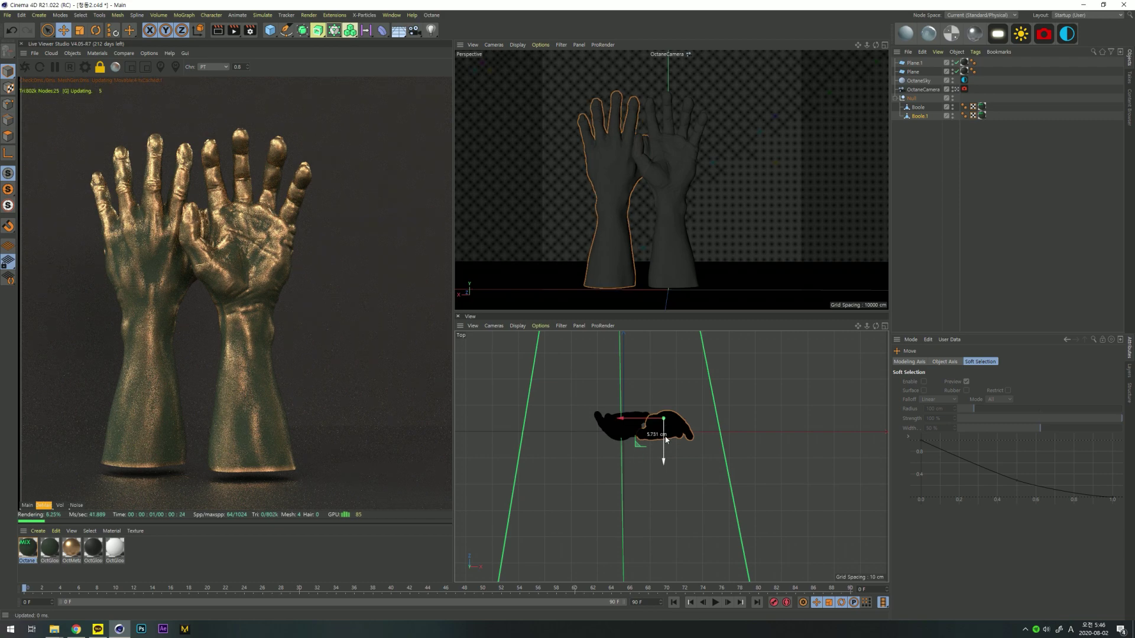
- Separate the two hands by moving the palm-facing one about 11 cm outward and nudging the back-facing copy toward the centre
click(644, 433)
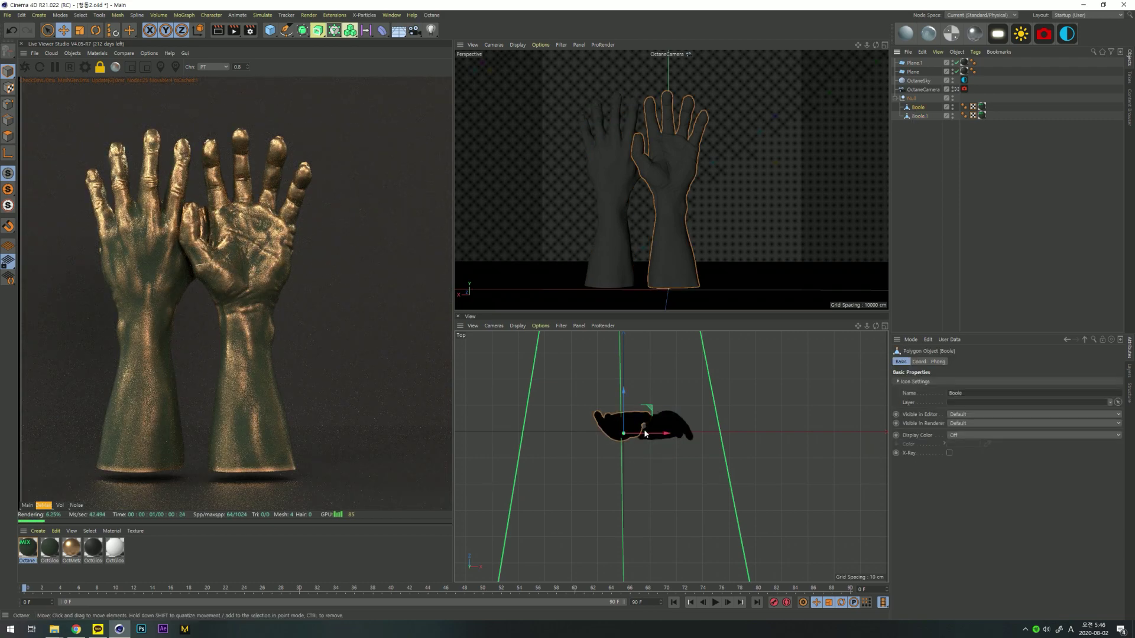
drag(649, 434, 633, 438)
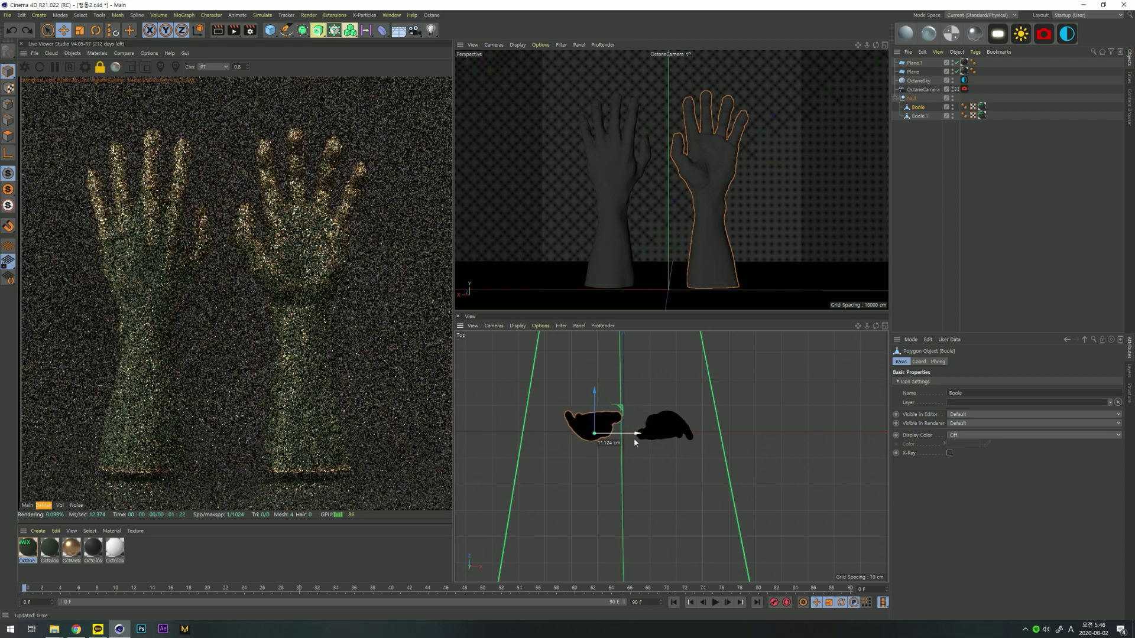
click(919, 116)
drag(641, 419, 630, 422)
click(1038, 202)
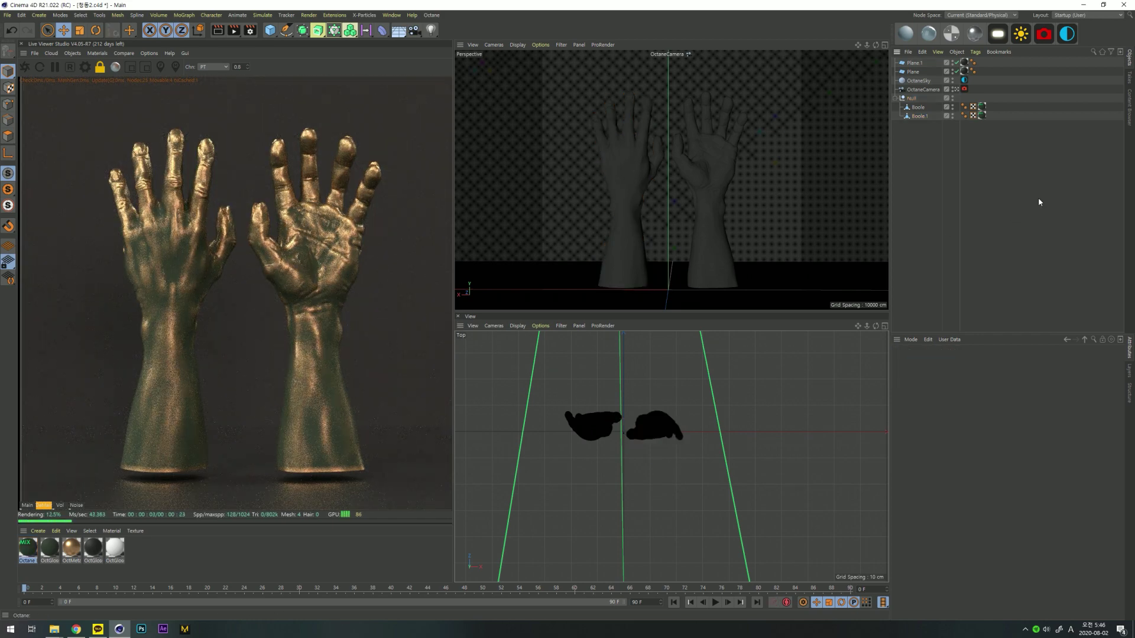
- Create a new Octane metallic material and connect it to the mix material's Material1 input in place of the dark green glossy one
click(974, 34)
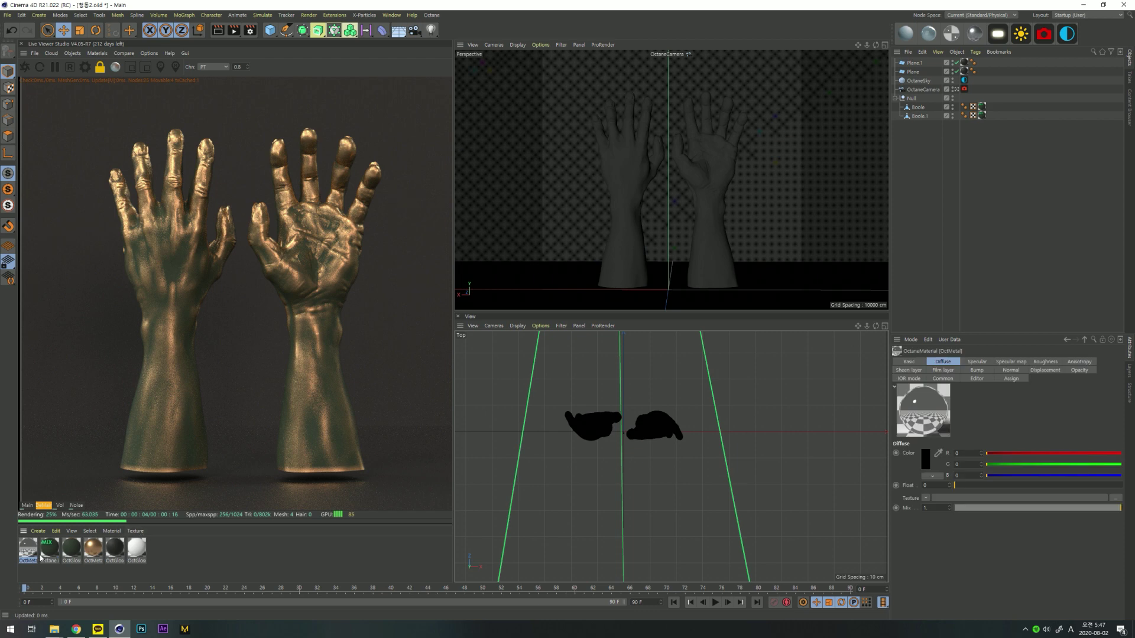
click(49, 549)
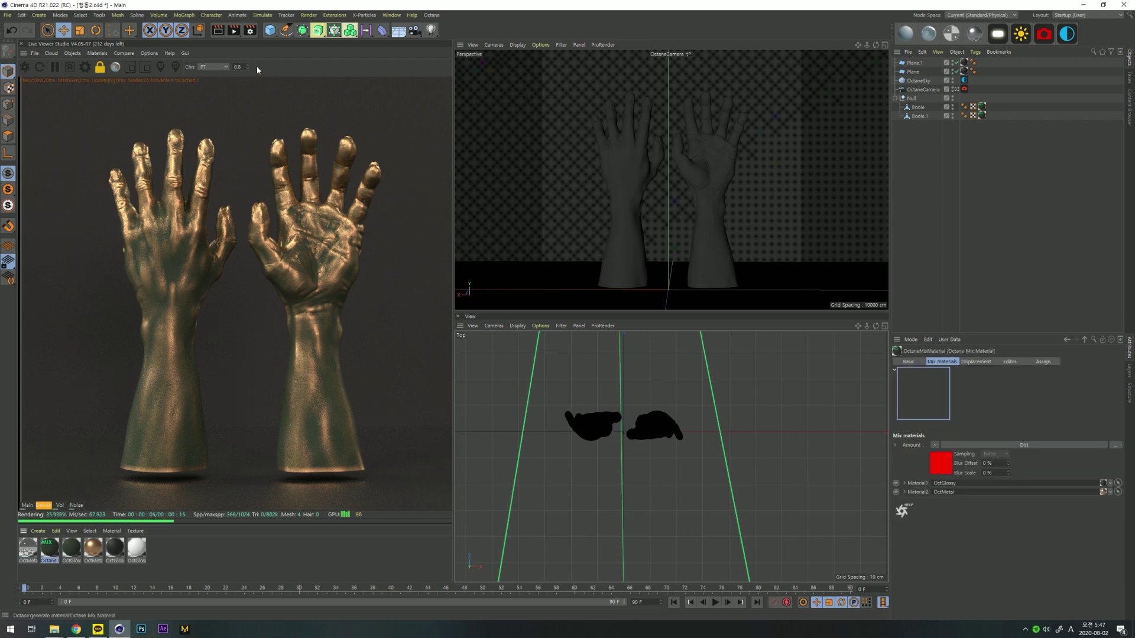
drag(249, 60, 715, 113)
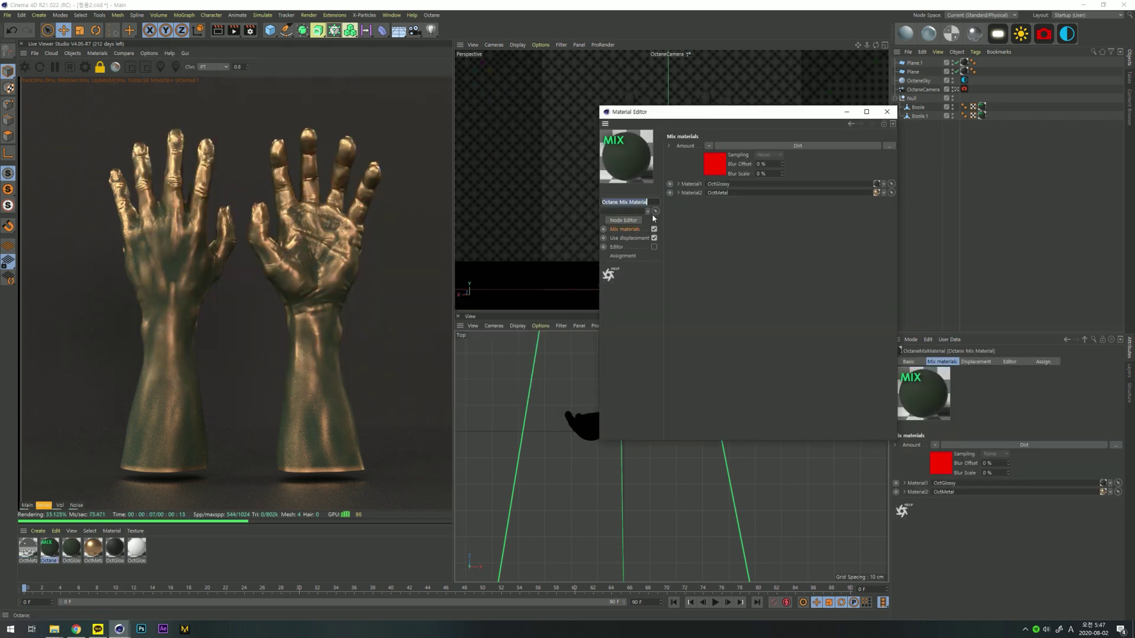
click(637, 221)
drag(529, 178, 845, 171)
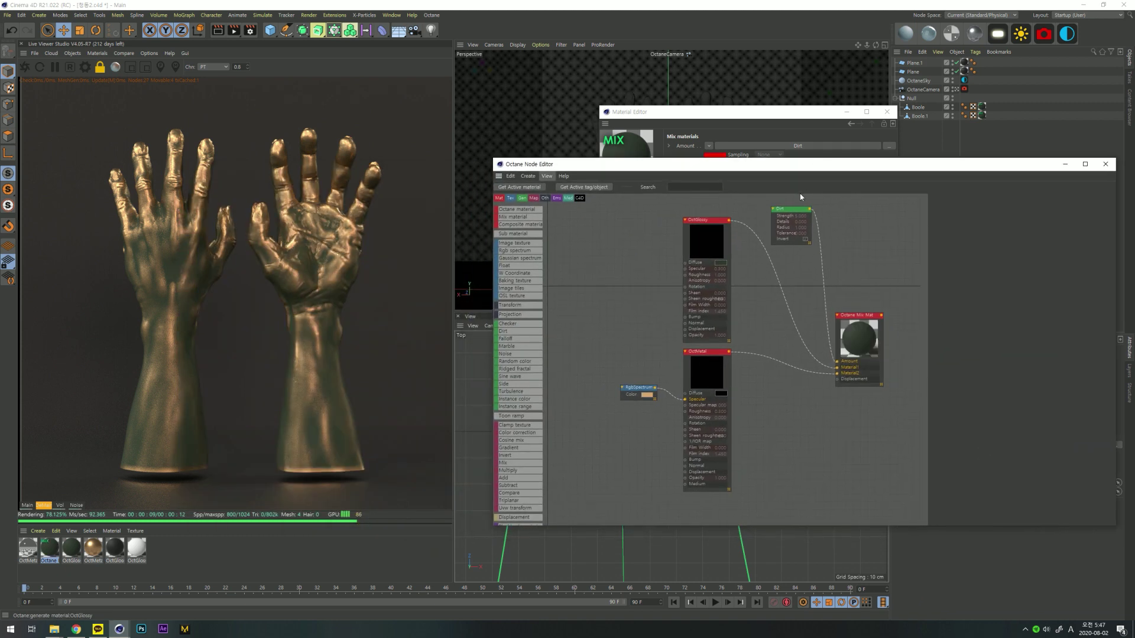
drag(35, 550, 753, 290)
drag(797, 340, 839, 371)
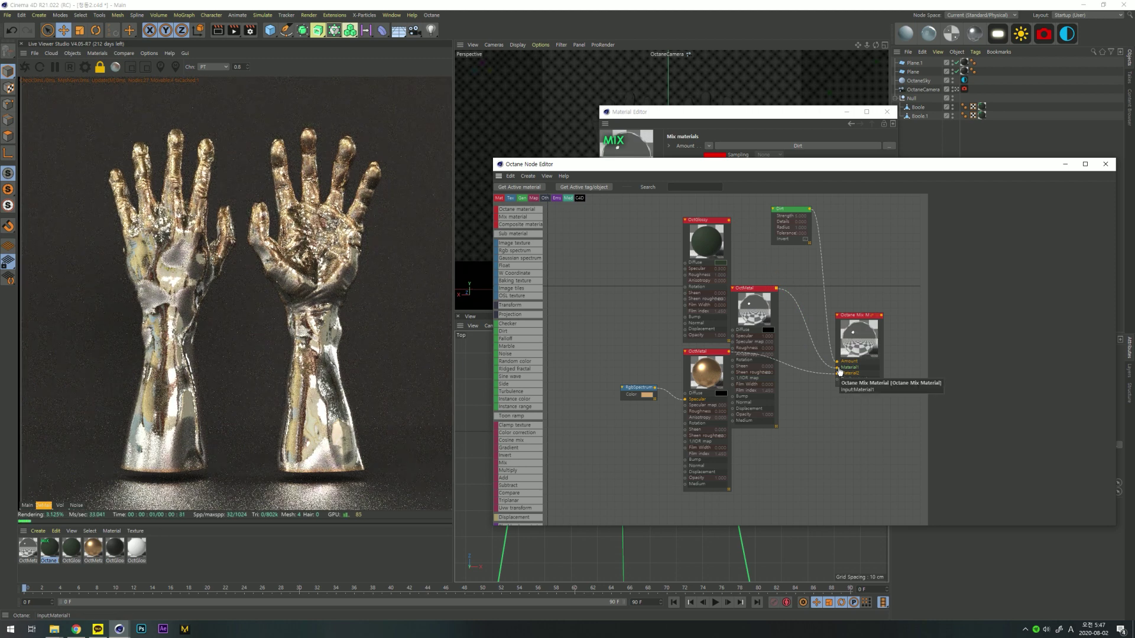
- Examine the new metallic material's channels, including anisotropy, film layer, specular map, bump, sheen layer and specular
click(757, 319)
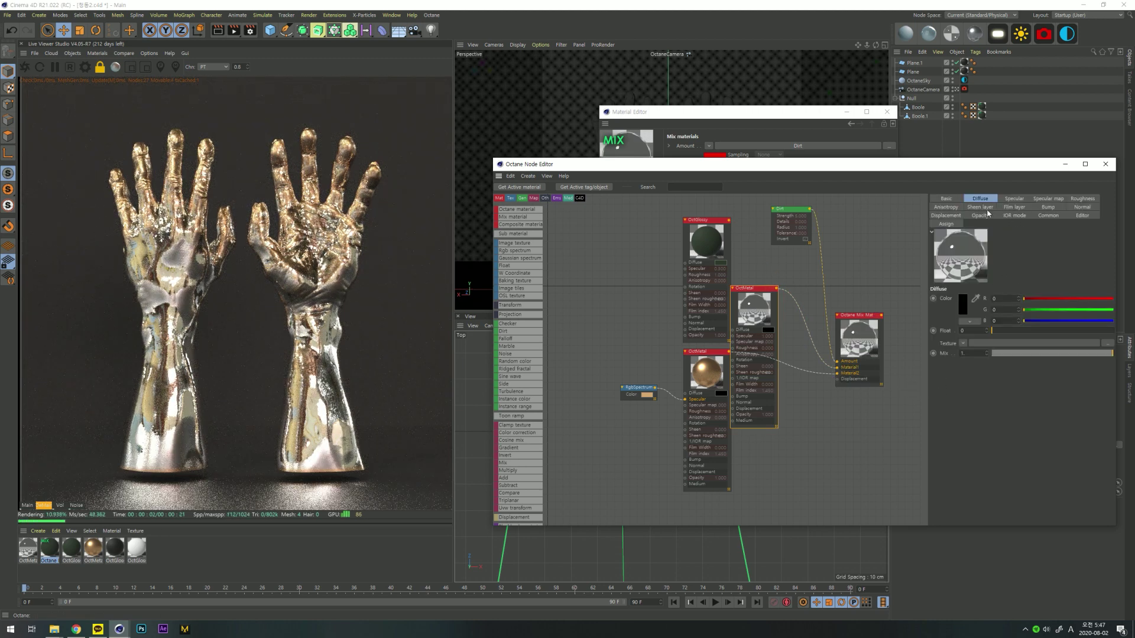
click(981, 208)
click(957, 208)
click(1028, 208)
click(1055, 201)
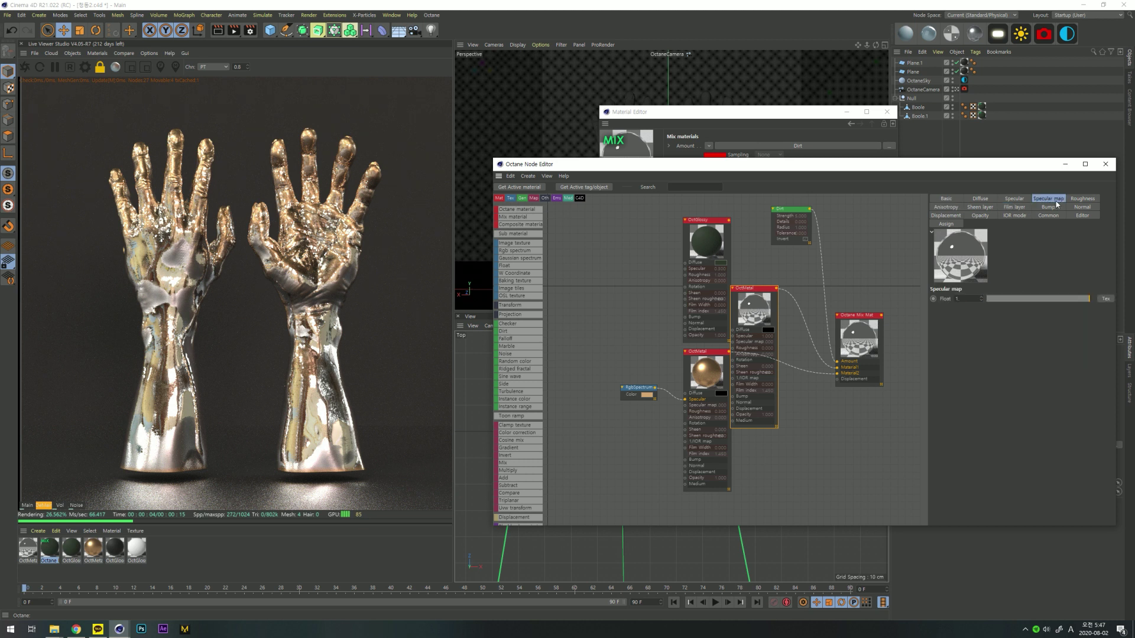
click(1055, 207)
click(1017, 208)
click(983, 208)
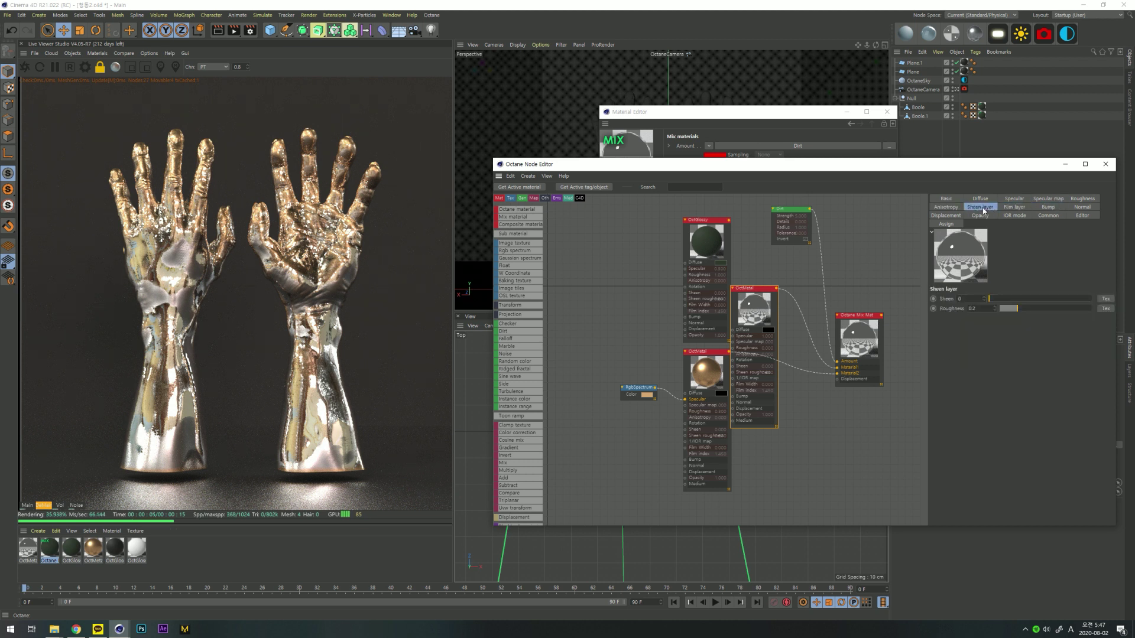
click(1023, 199)
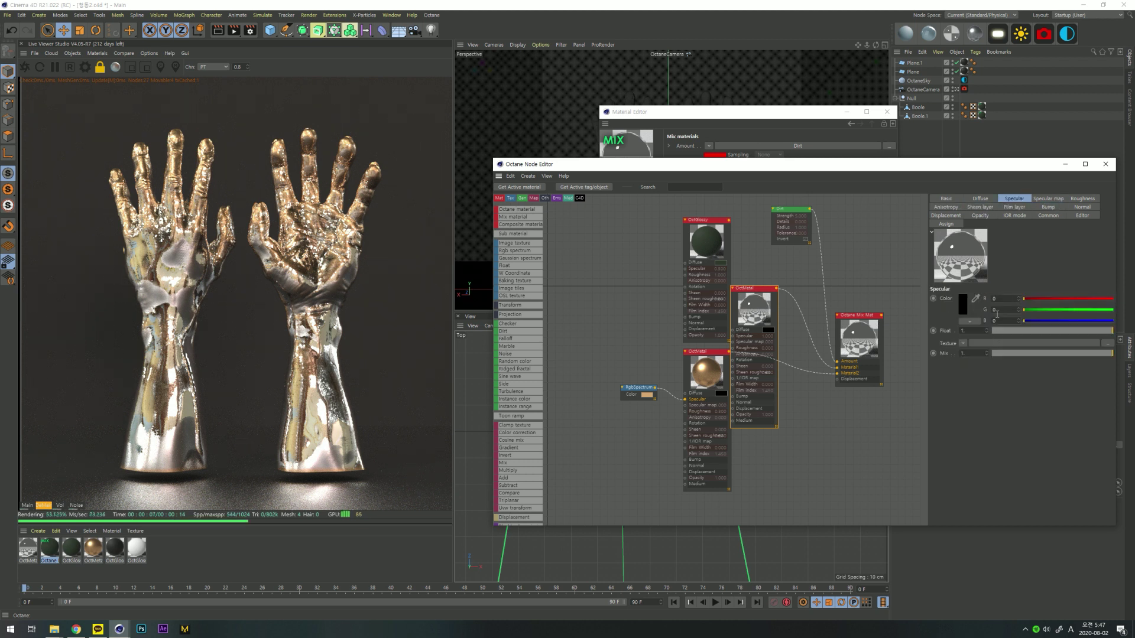
- Set the new metallic material's roughness float to 0.1
click(1082, 198)
click(1012, 330)
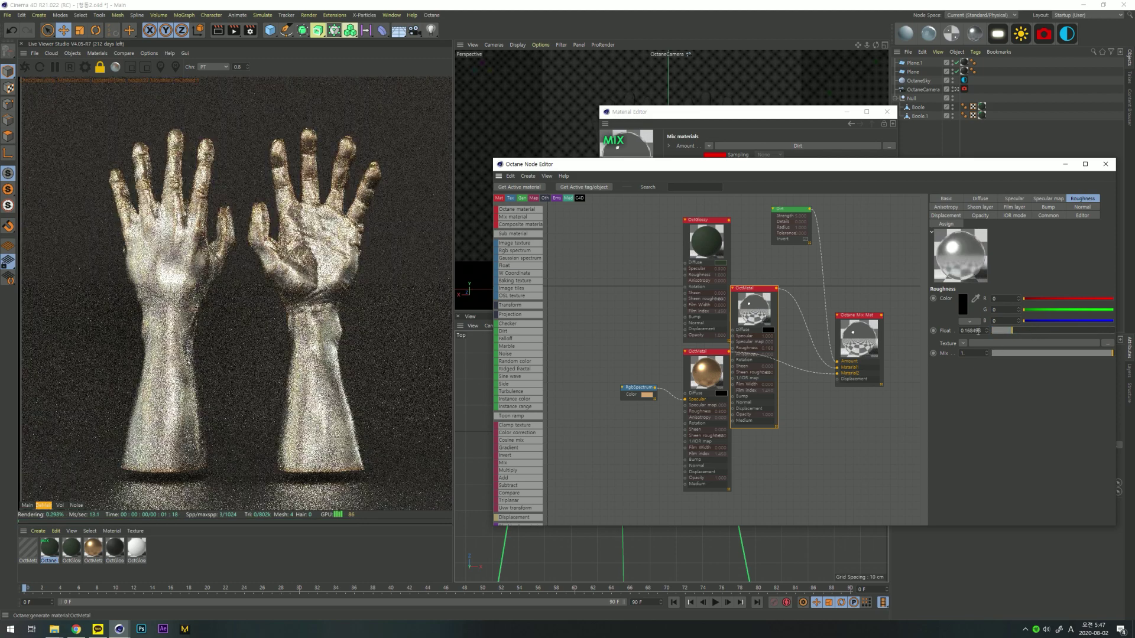
drag(987, 335, 1000, 348)
text(1)
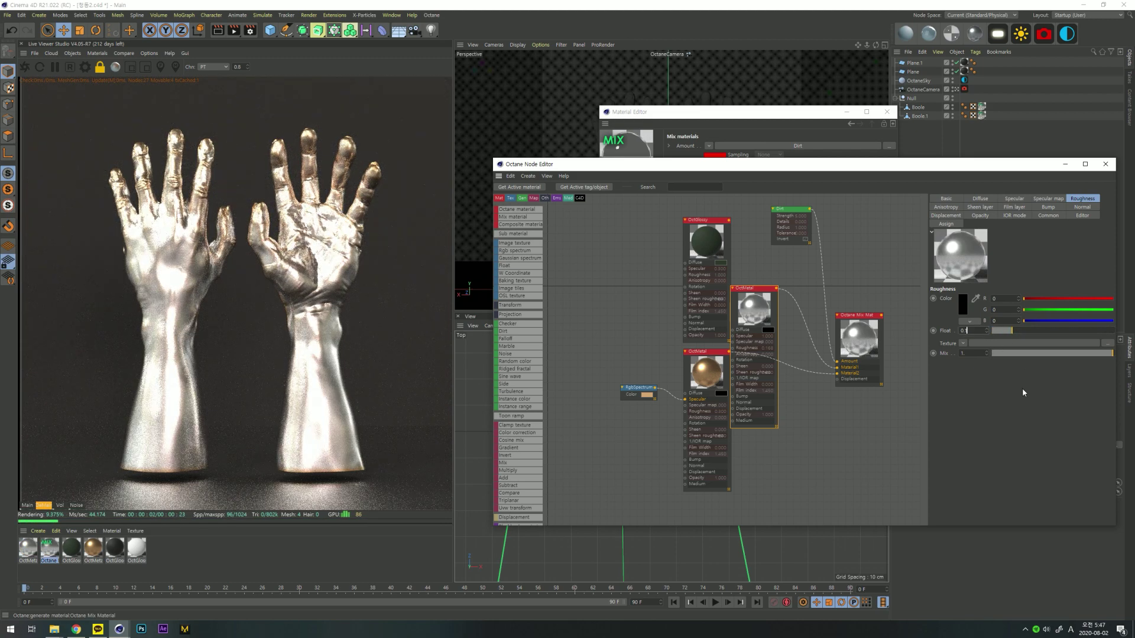
key(Return)
- Try a 40% grey specular color on the new metallic material, cancel it, and set the specular float to 0.1
click(993, 201)
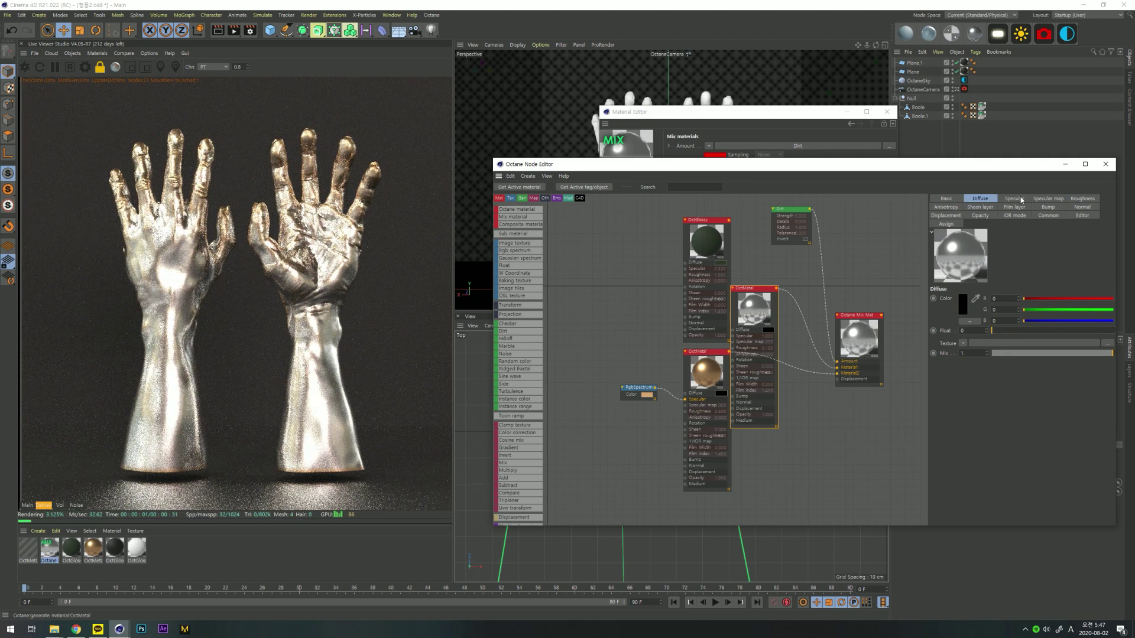
click(1014, 198)
click(960, 302)
click(966, 322)
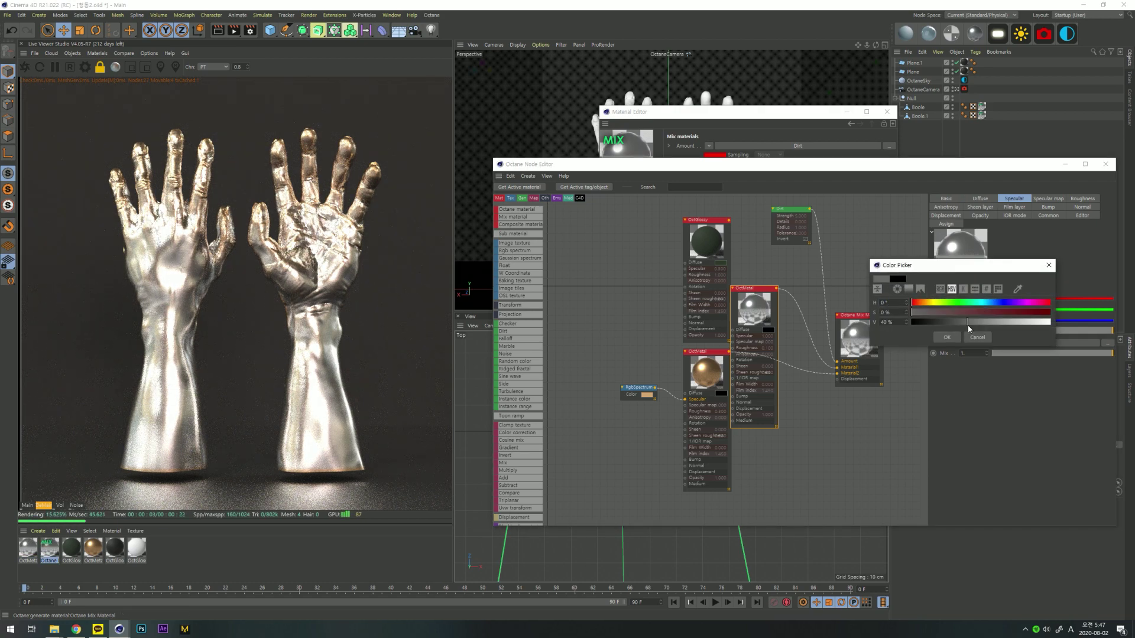
click(976, 338)
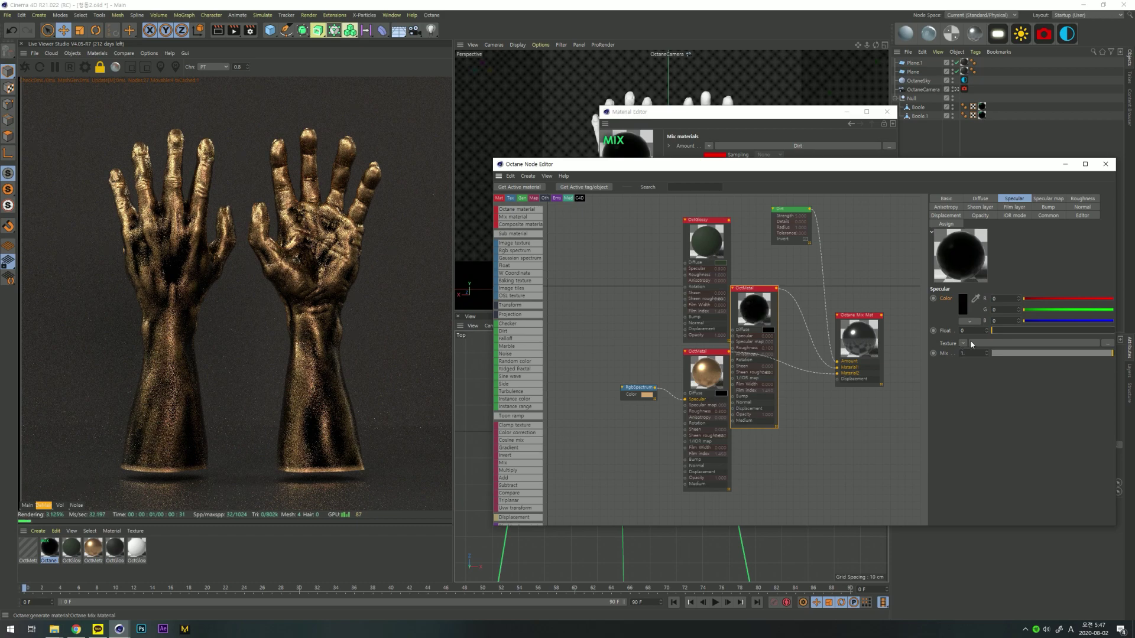
click(1018, 331)
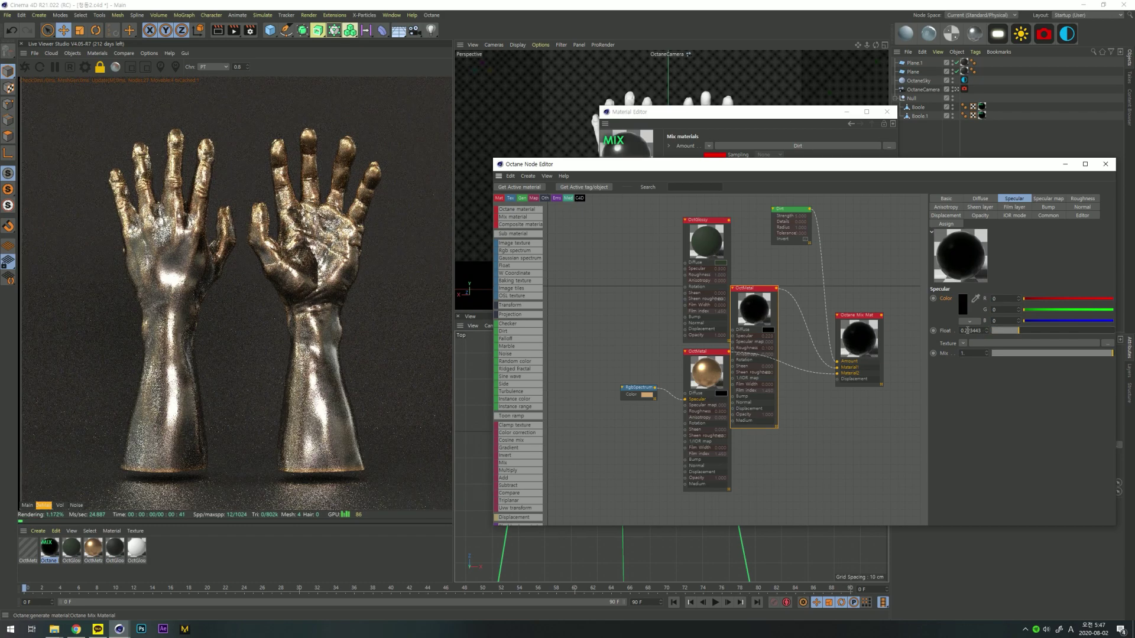
double_click(973, 330)
text(0.1)
key(Return)
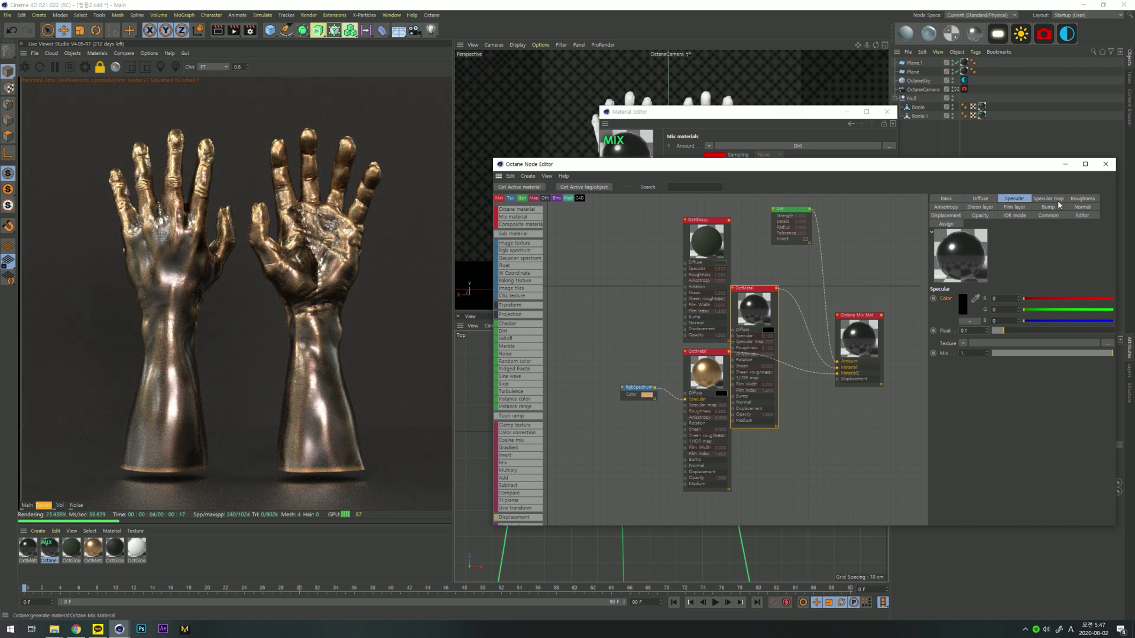
- Try roughness values of 1 and 0.5 on the new metallic material and return the roughness to 0.1
click(1079, 199)
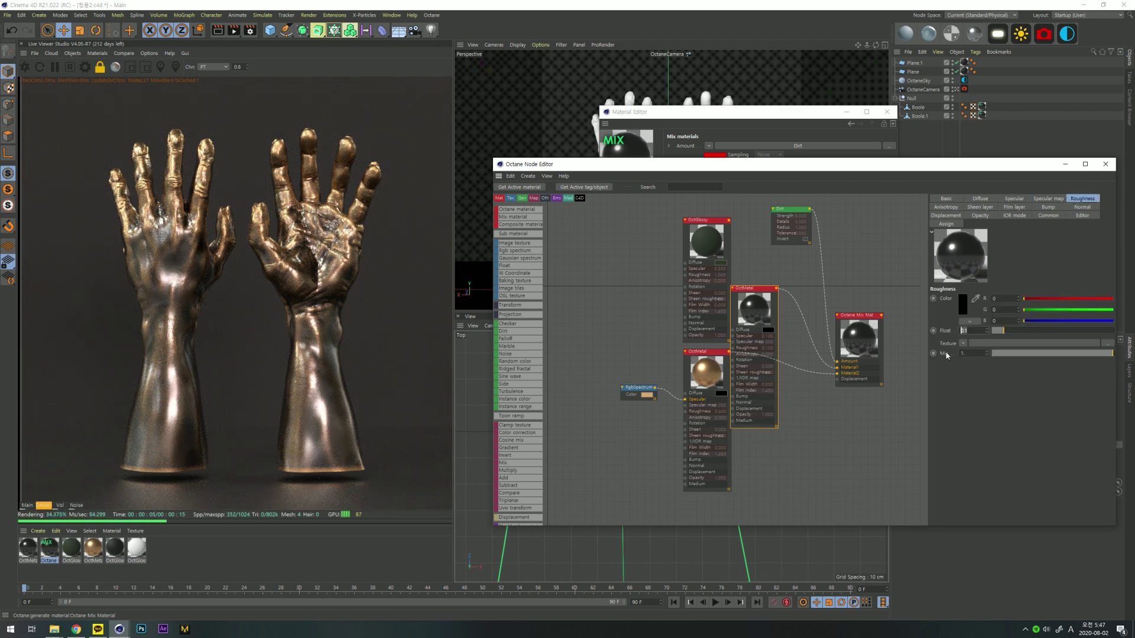
text(1)
key(Return)
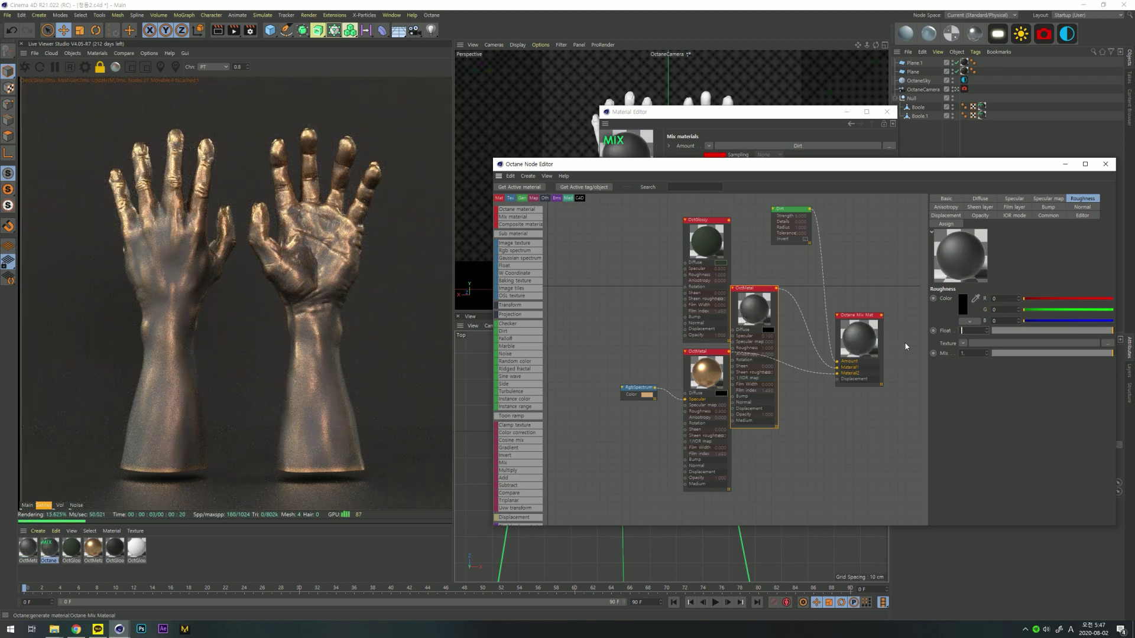
text(0.5)
key(Return)
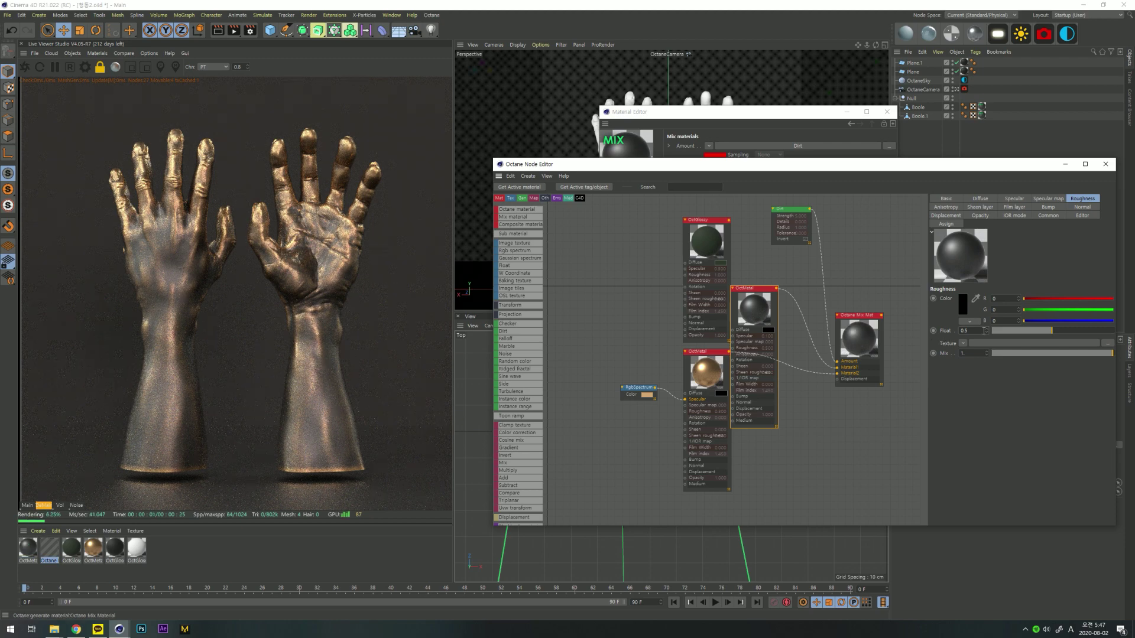
text(0.1)
key(Return)
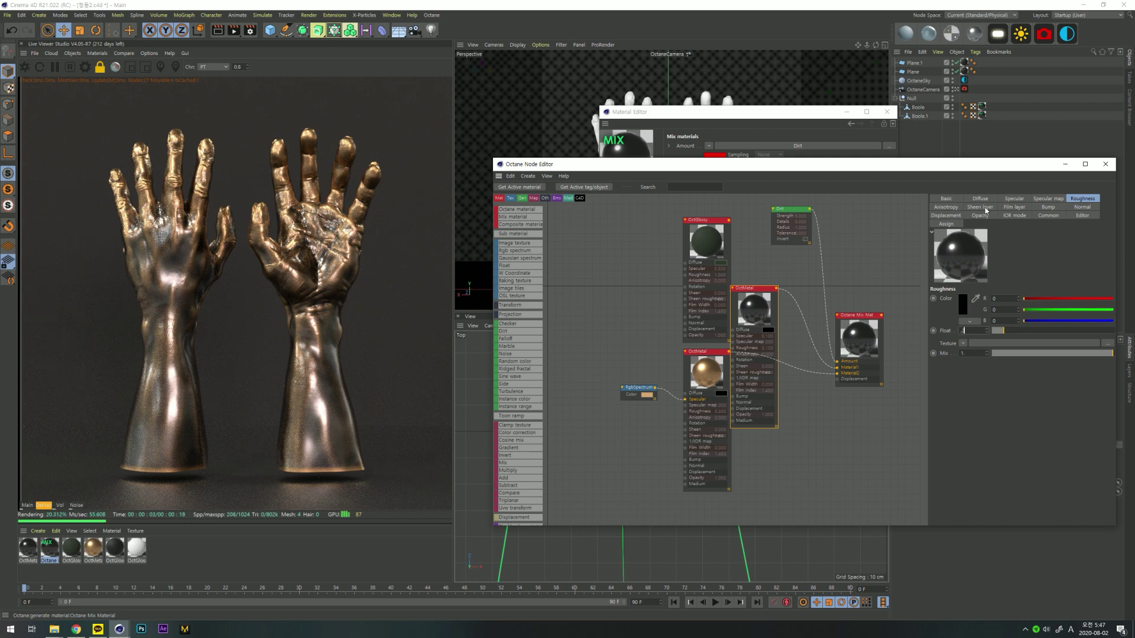
- Examine the sheen layer and anisotropy channels of the dark metallic material
click(984, 208)
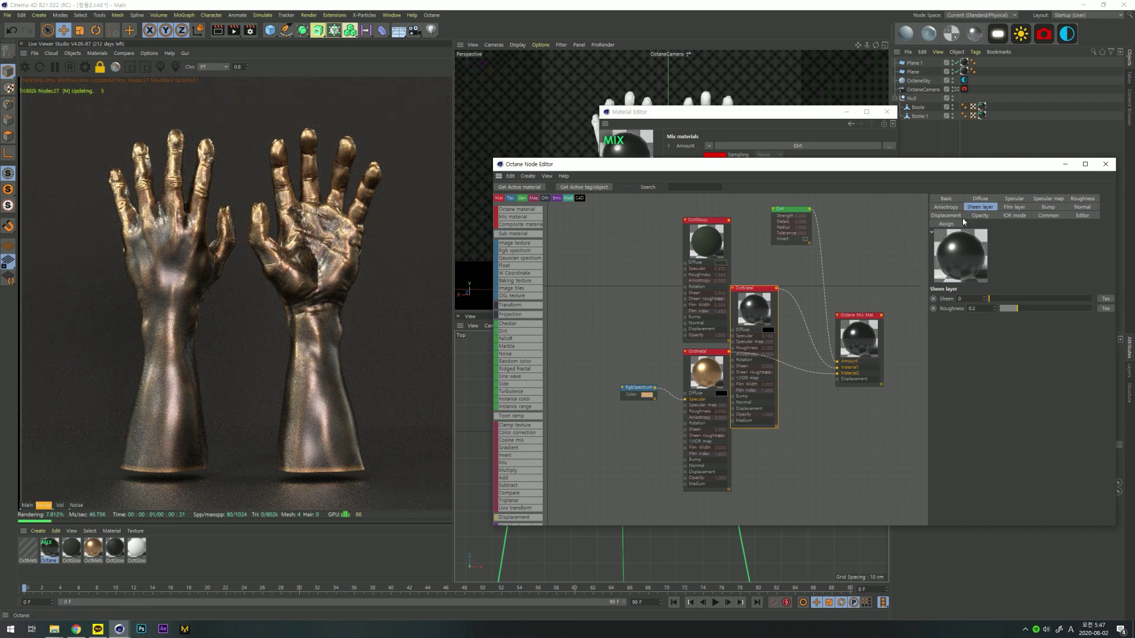
click(946, 207)
click(979, 207)
- Try a specular float of 0.05 on the dark metallic material and return it to 0.1
click(1014, 199)
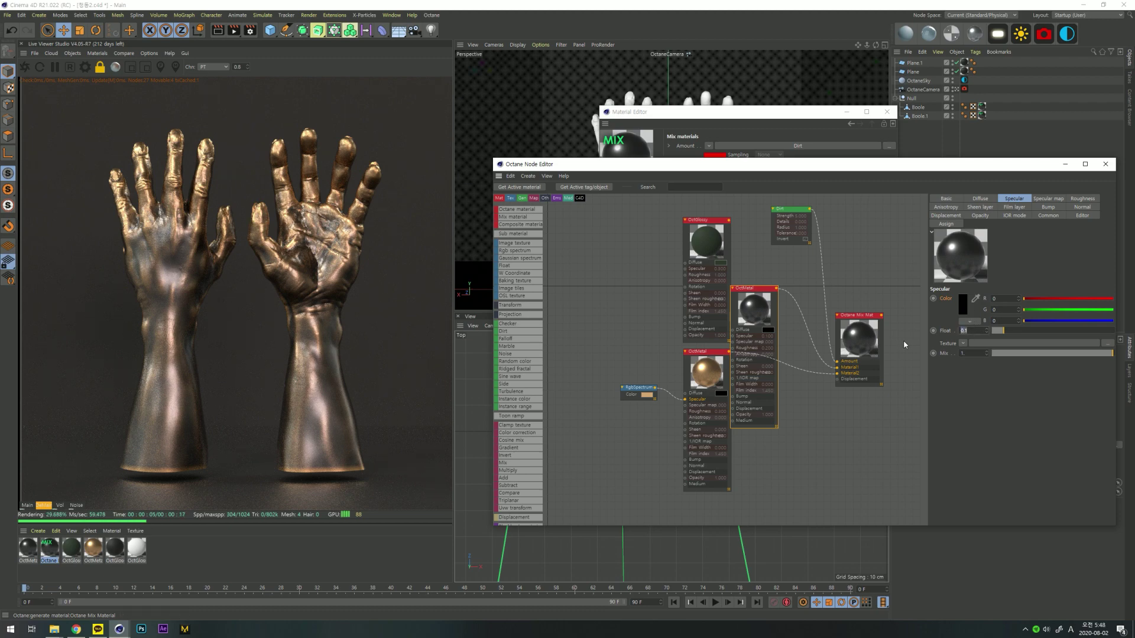
text(0.05)
key(Return)
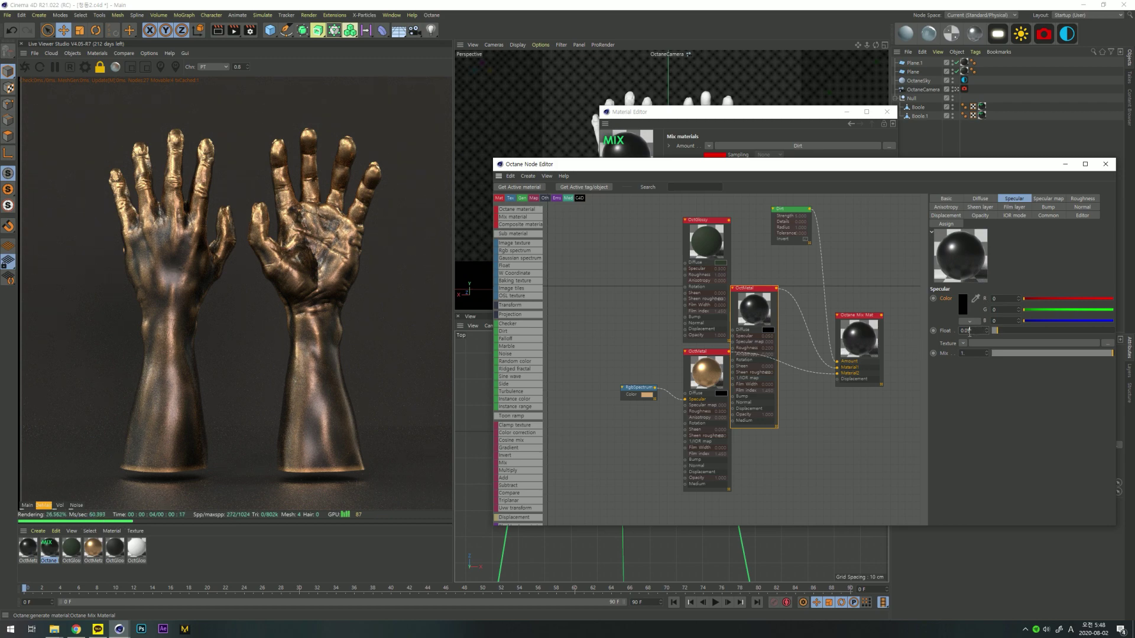
text(1)
click(978, 405)
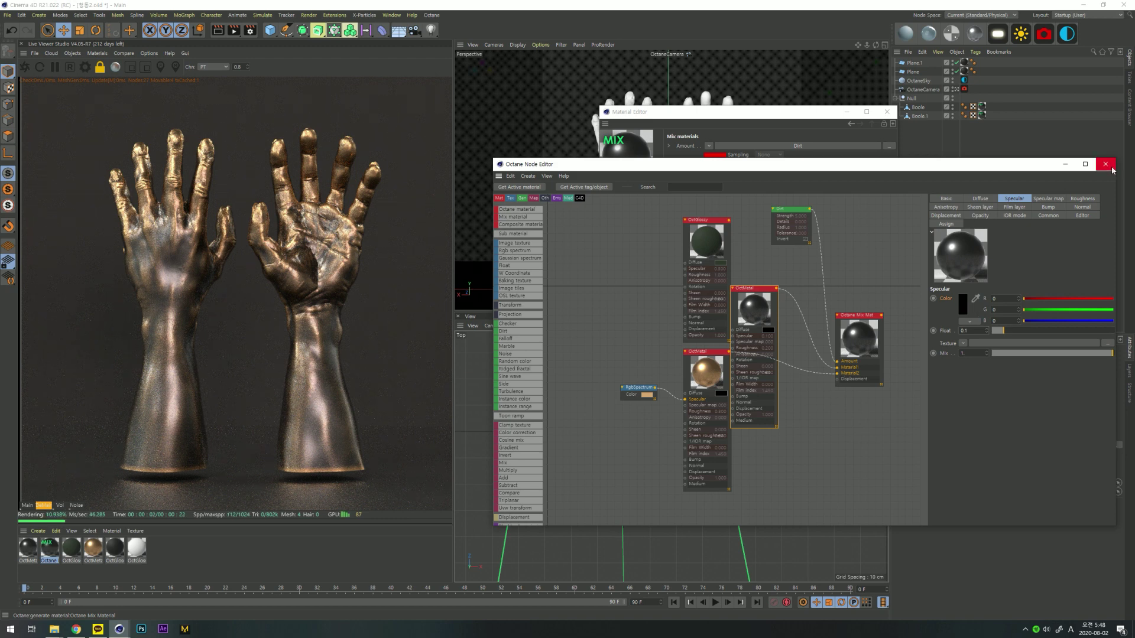
- Try a strength of 1 on the Dirt node, and settle on a strength of 2
click(786, 210)
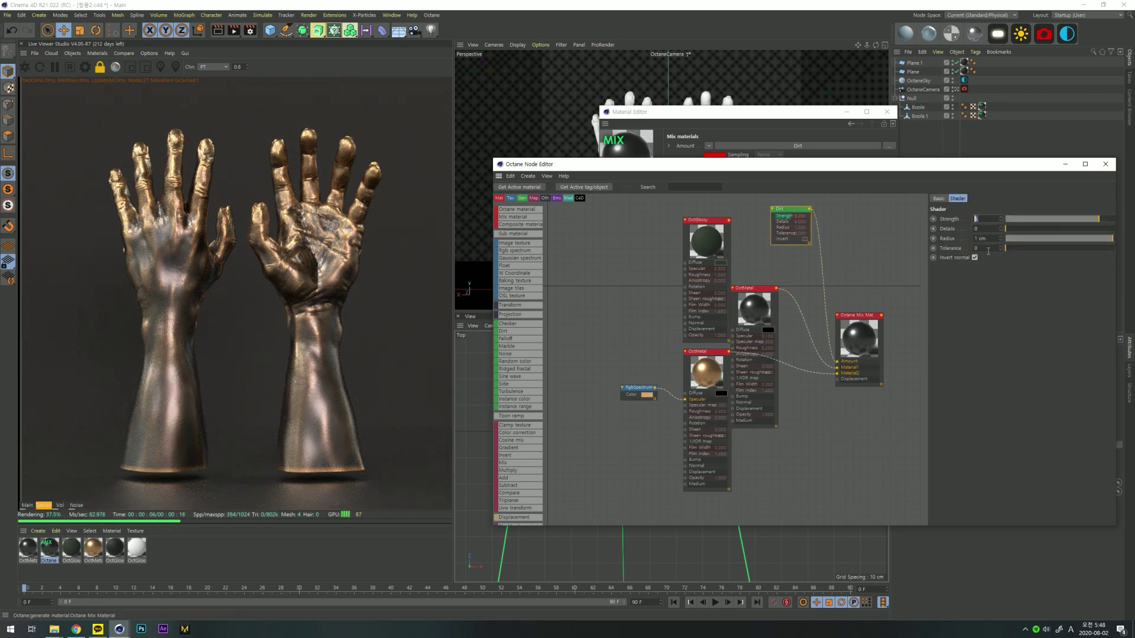
text(1)
key(Return)
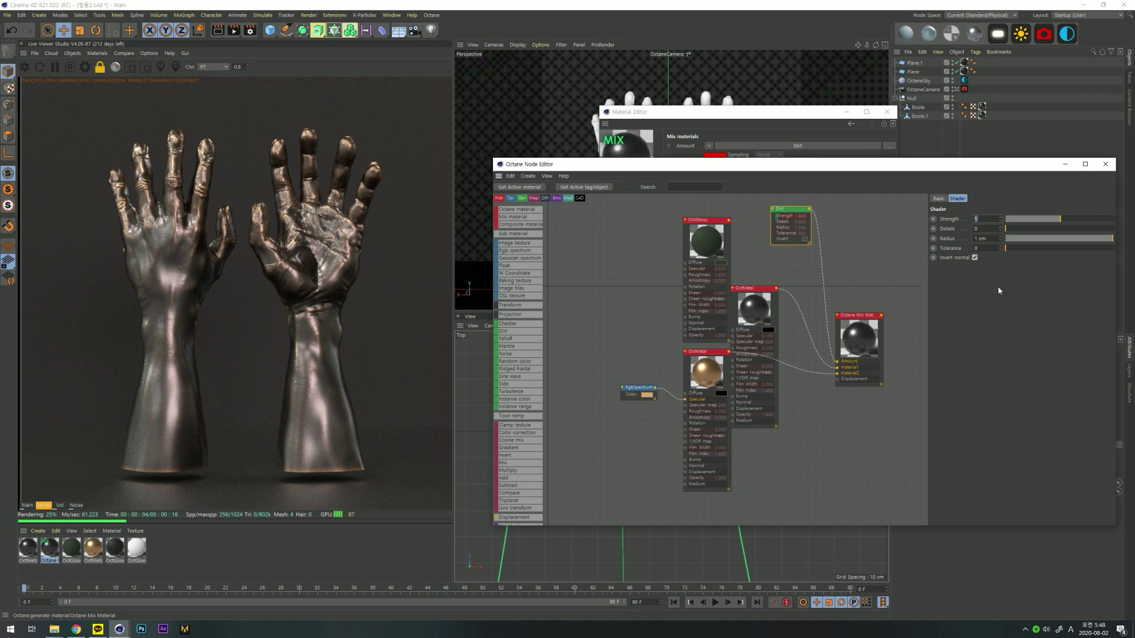
text(2)
key(Return)
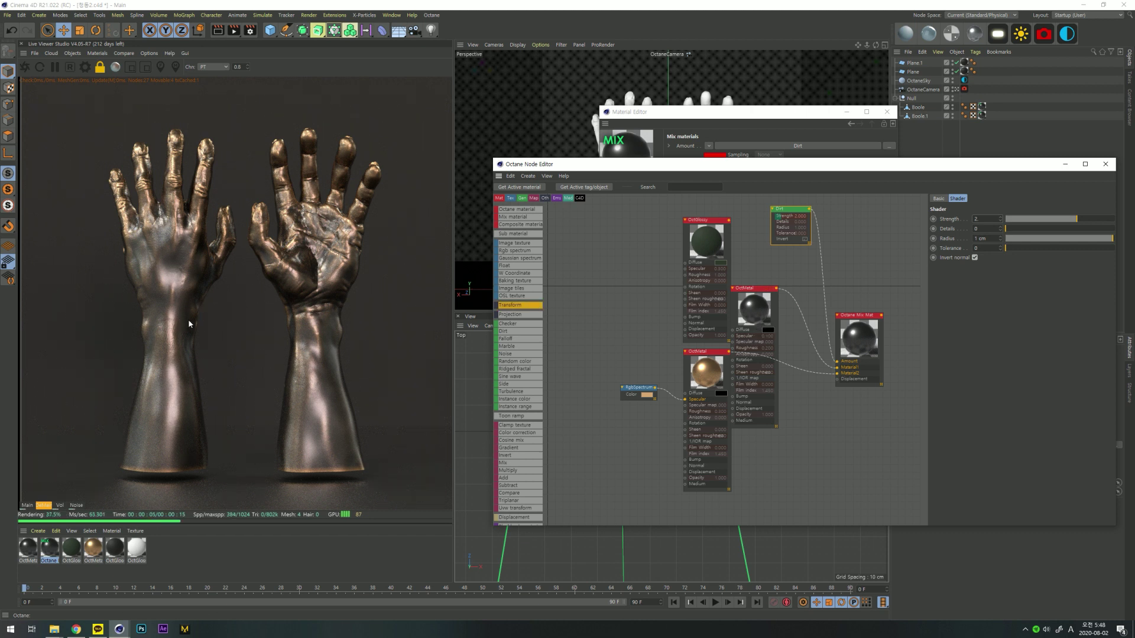
- Switch the Dirt node's invert normal option off, on and off again to compare the render
click(804, 239)
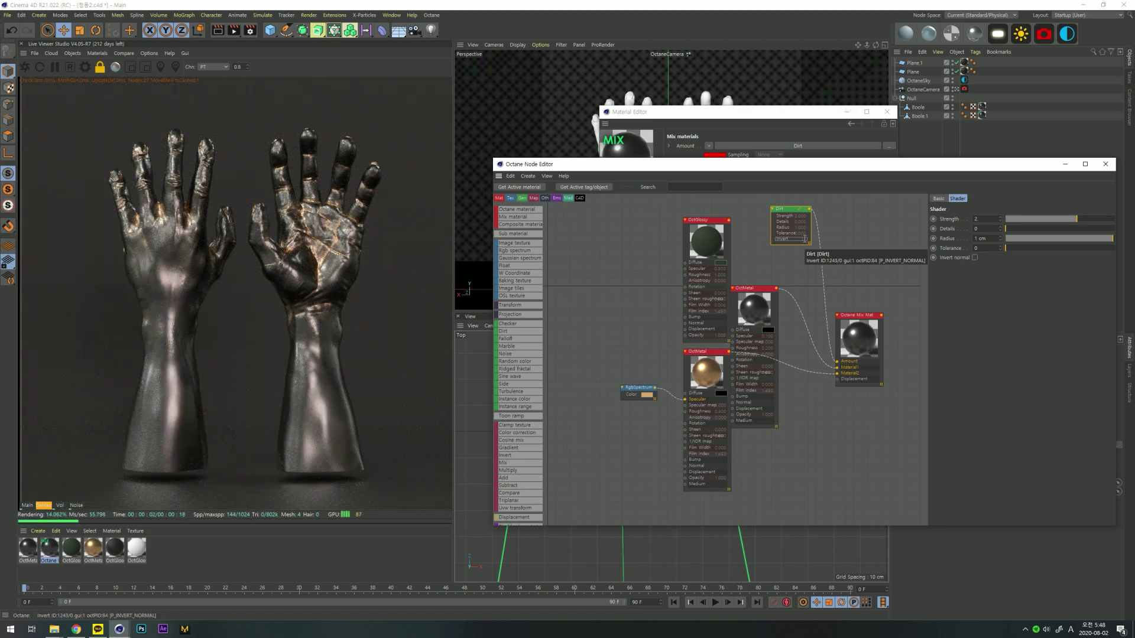
click(804, 239)
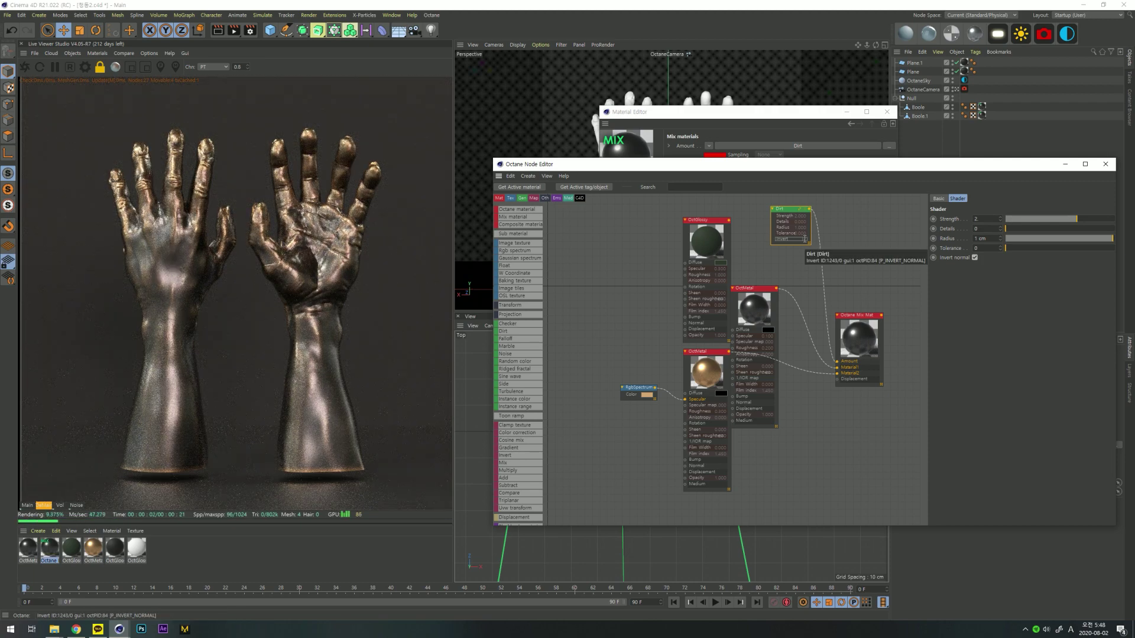
click(804, 239)
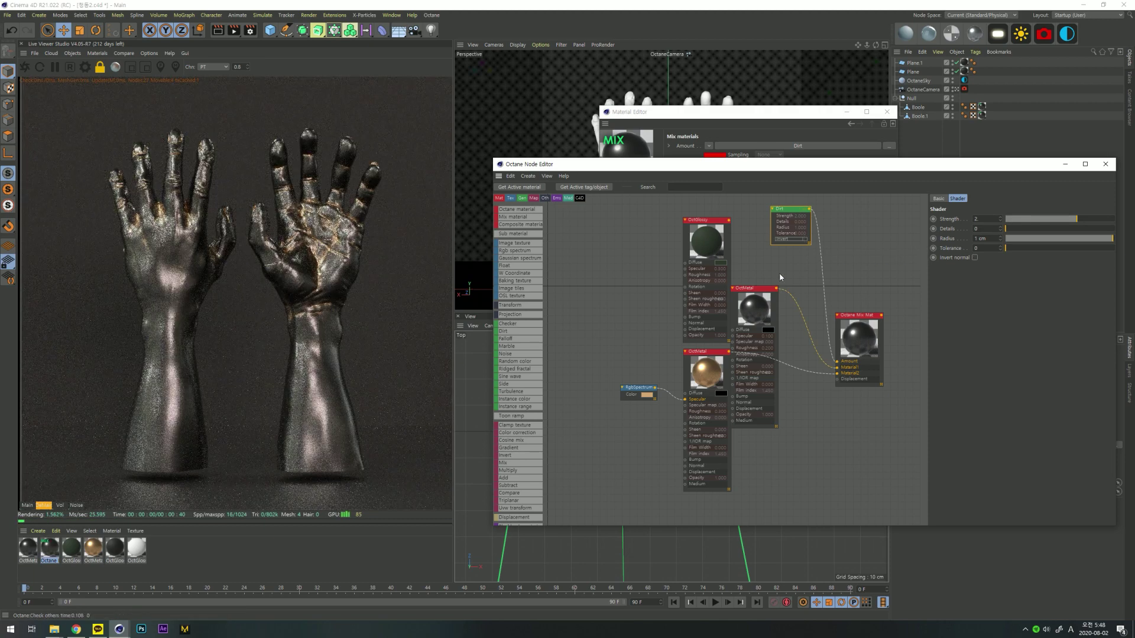
- Try Dirt strengths of 10 and 5, and a radius of 5 cm with invert normal off
drag(1050, 219, 1114, 219)
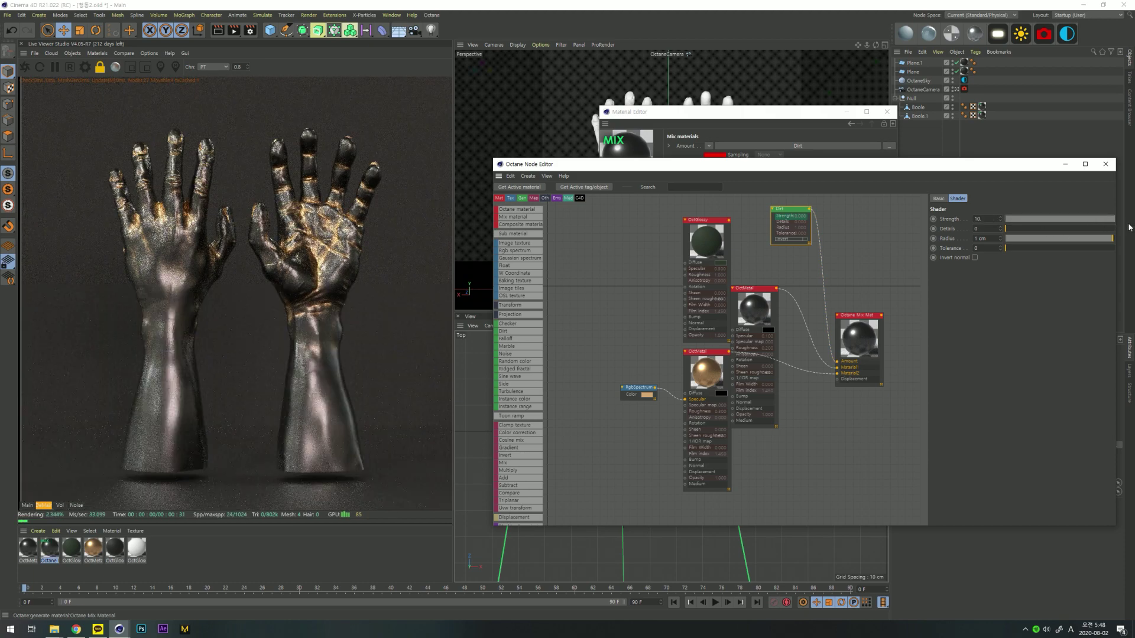
drag(984, 219, 933, 231)
text(5)
key(Tab)
key(Tab)
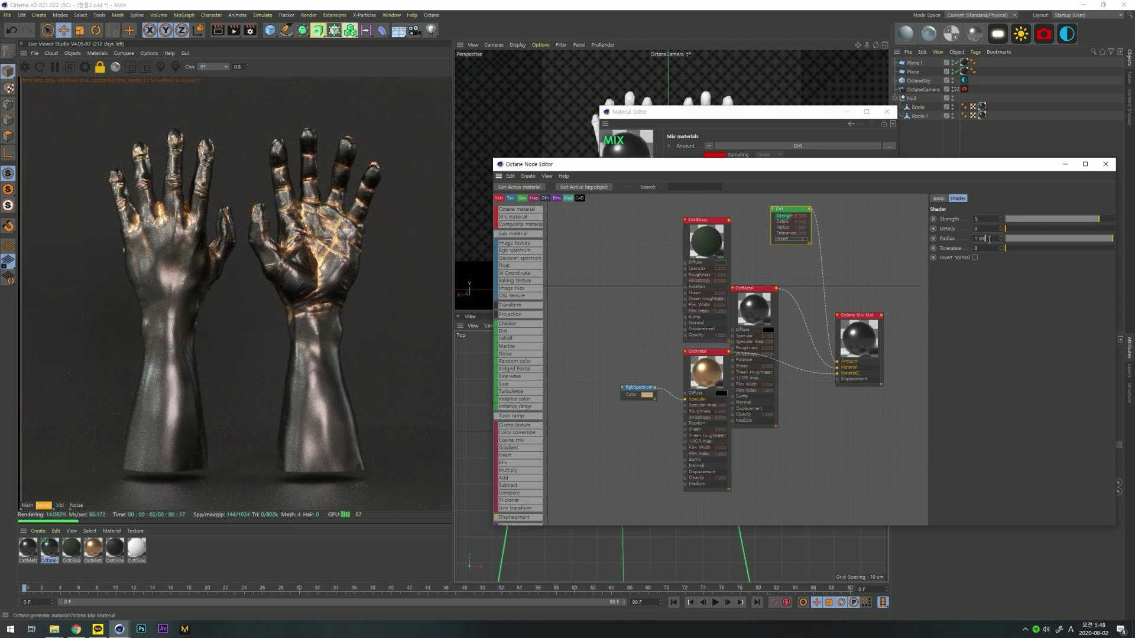
text(5)
key(Return)
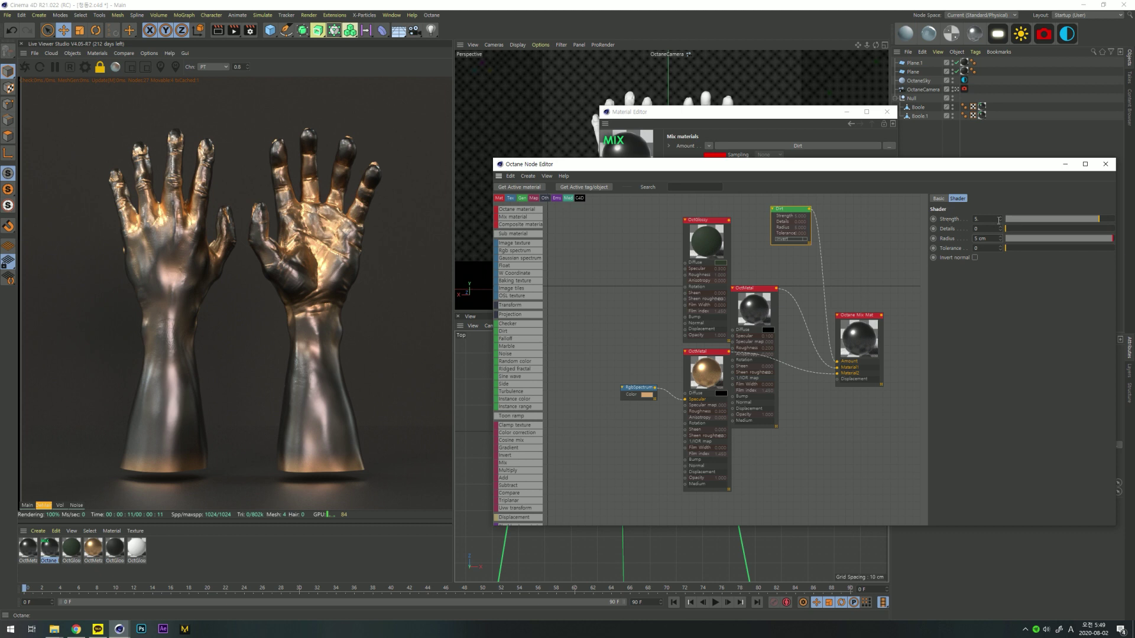
- Return the Dirt node to strength 2 and radius 1 cm, and re-enable invert normal
click(852, 255)
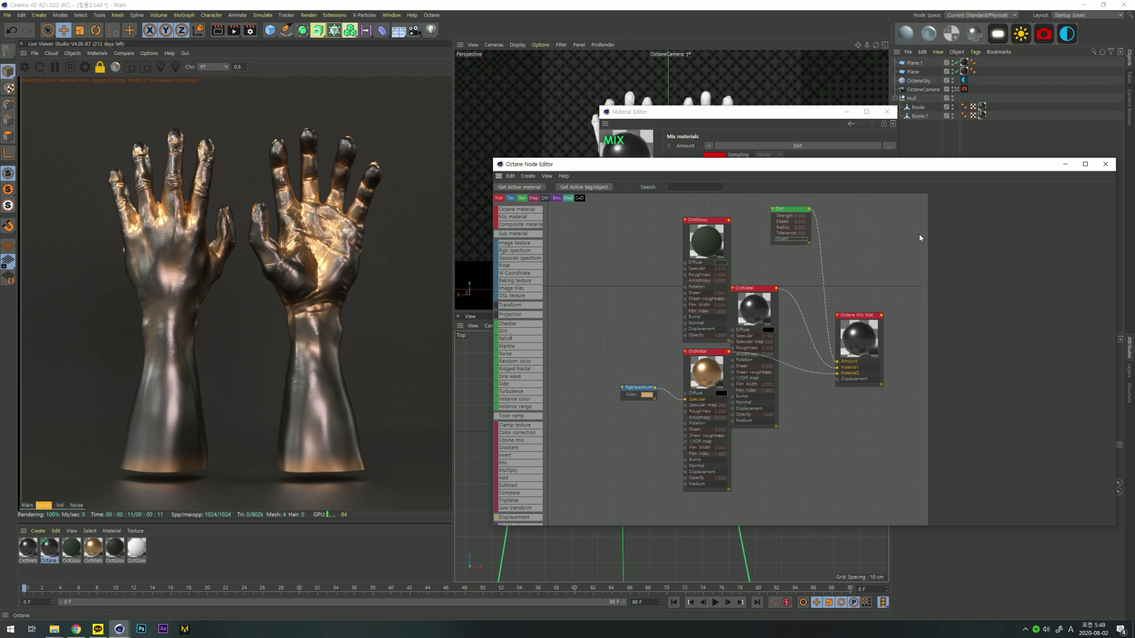
click(778, 209)
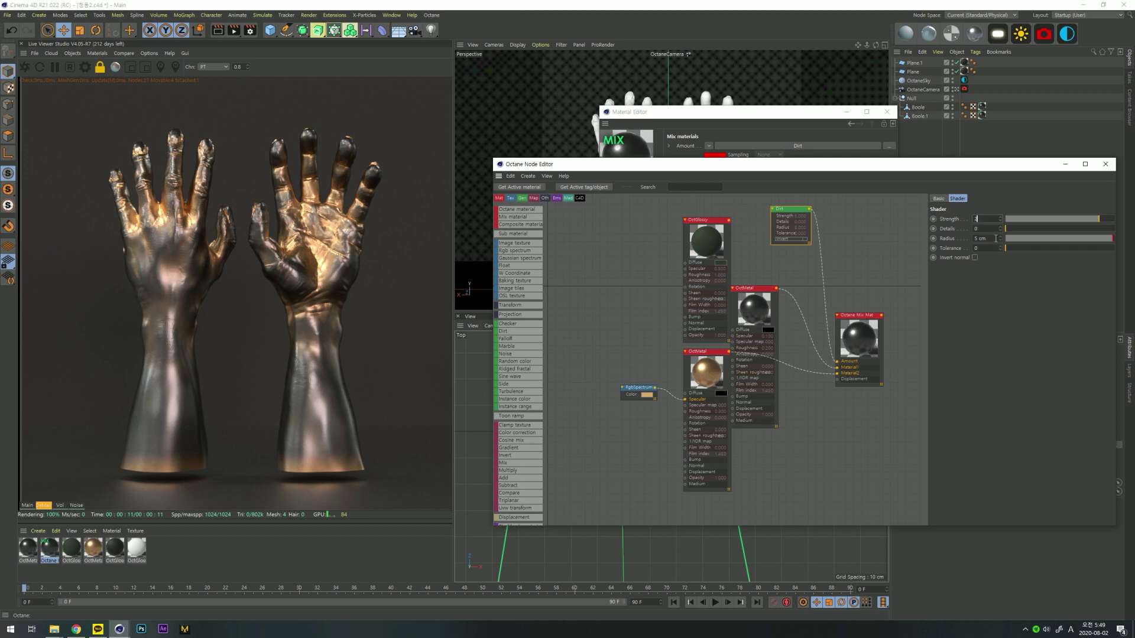
key(Return)
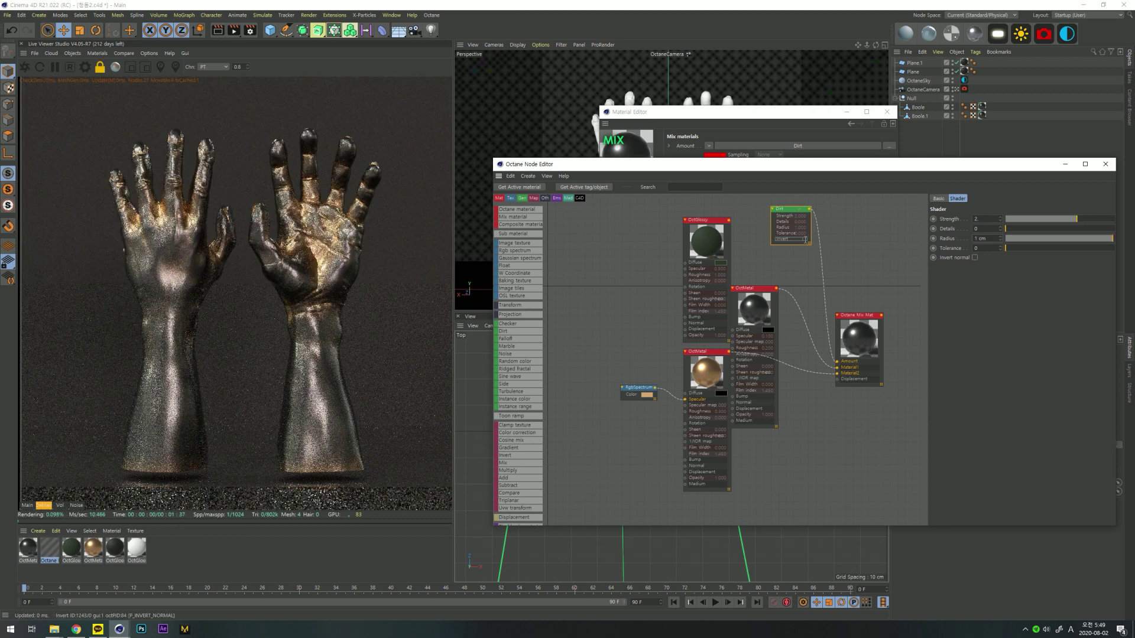
click(804, 239)
- Delete the unused glossy material node and spread out the Dirt, dark metal, gold metal and RGB Spectrum nodes in the node graph
drag(752, 305, 772, 307)
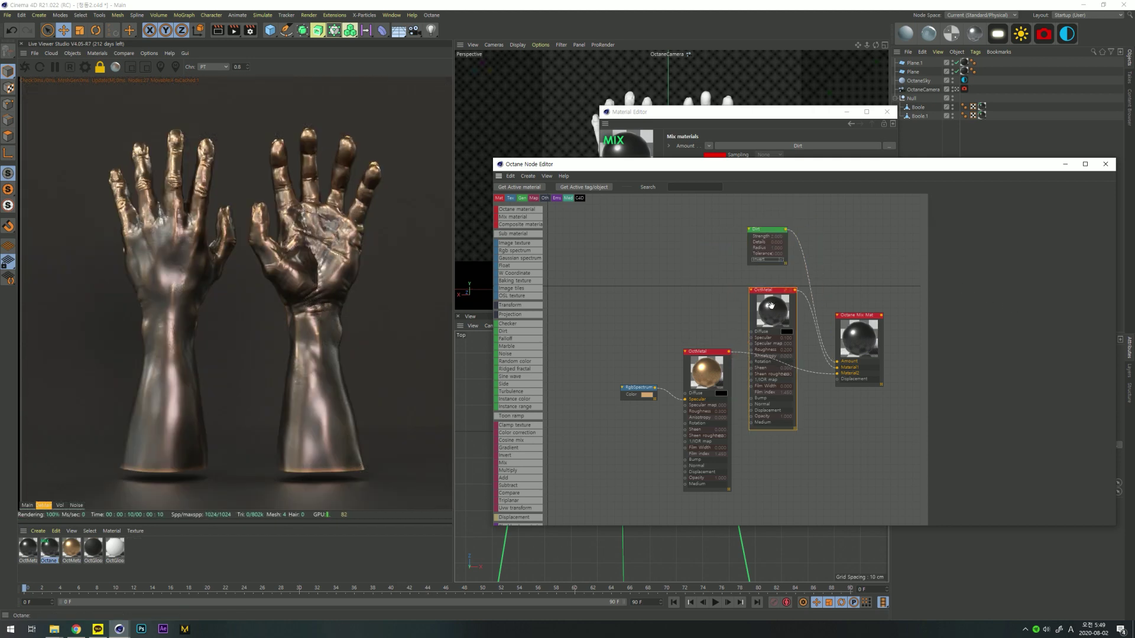
click(876, 260)
drag(759, 231, 773, 215)
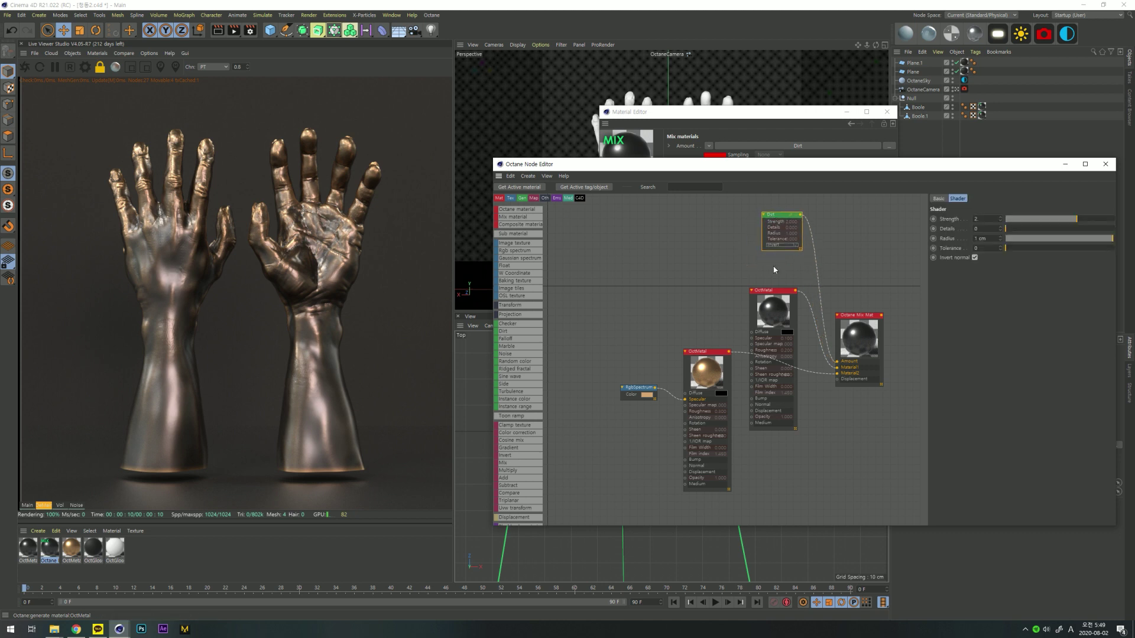
drag(770, 296, 758, 282)
drag(709, 367, 763, 441)
drag(635, 390, 704, 479)
click(839, 268)
scroll(839, 269, up, 2)
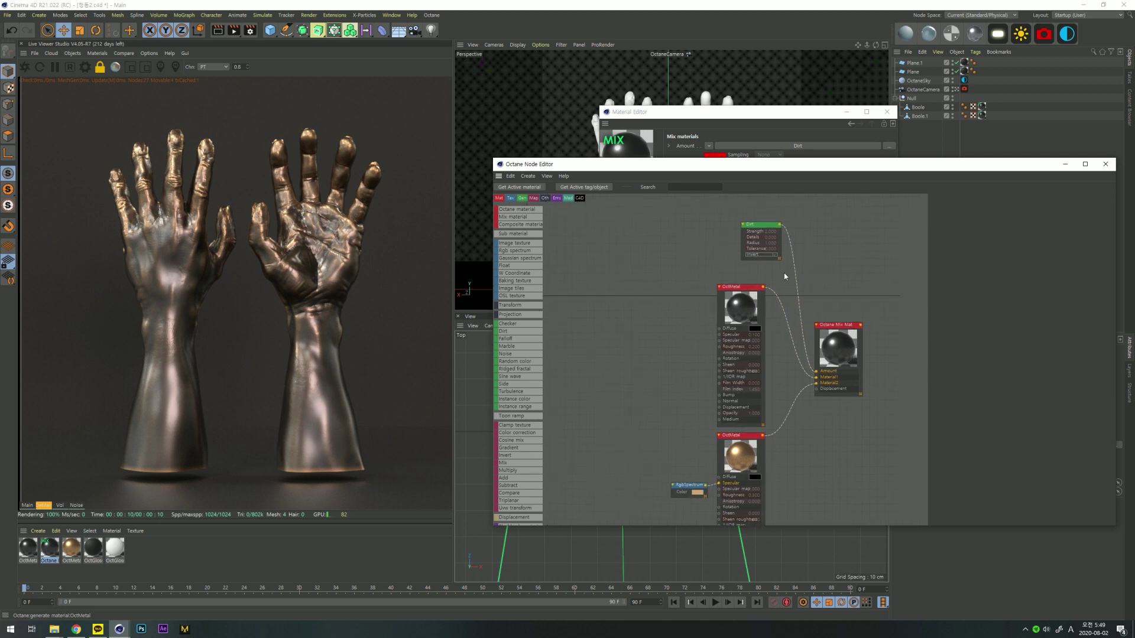
mouse_move(703, 265)
middle_down()
mouse_move(720, 266)
mouse_move(697, 240)
mouse_move(676, 271)
mouse_move(695, 279)
middle_up()
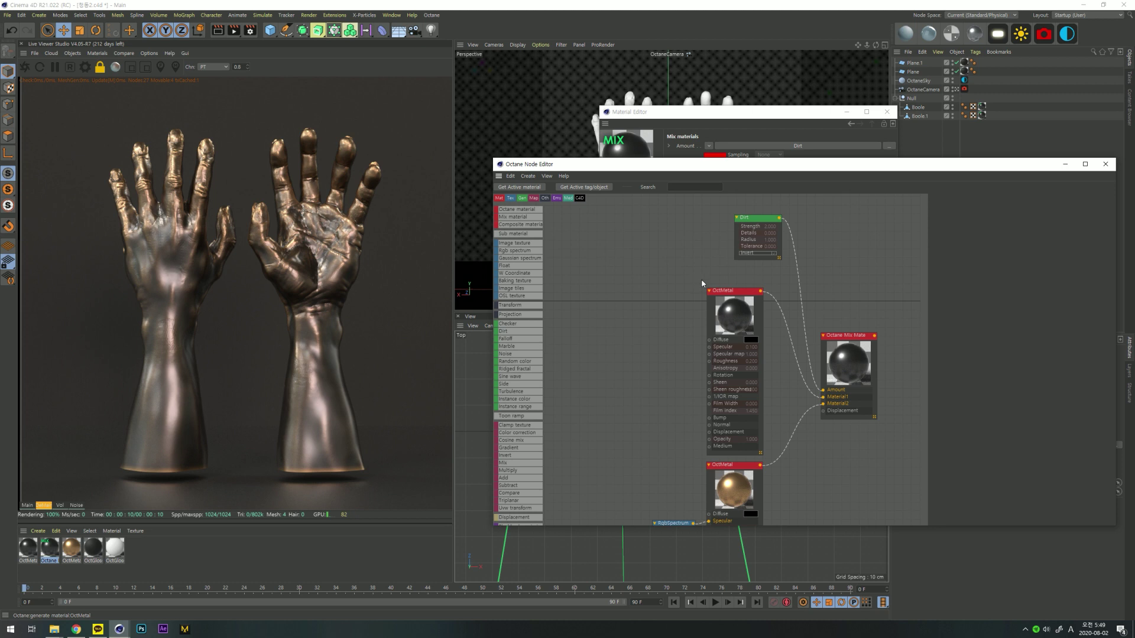
drag(723, 311, 727, 311)
click(686, 291)
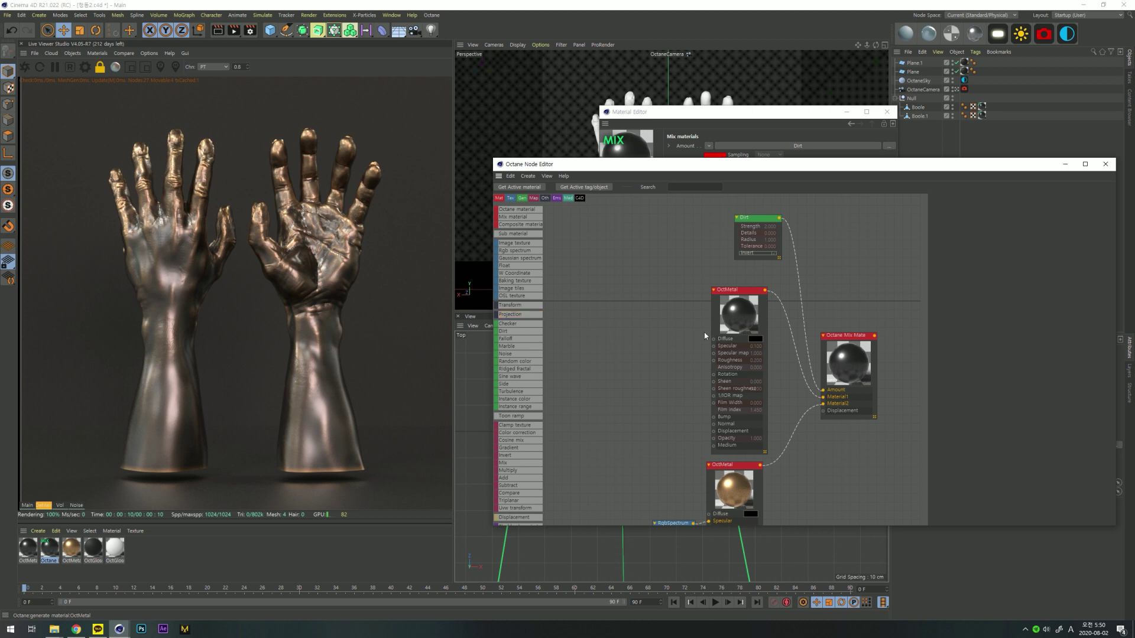
drag(729, 316, 732, 312)
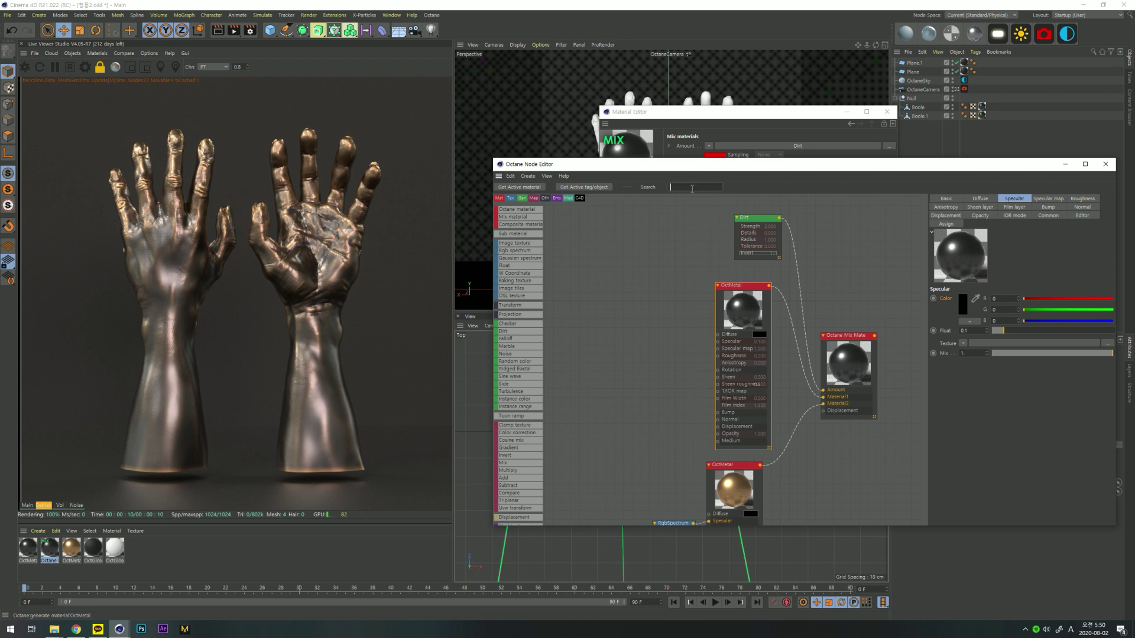
- Add a Mix texture node and connect it to the dark metallic material's Specular input
text(mix)
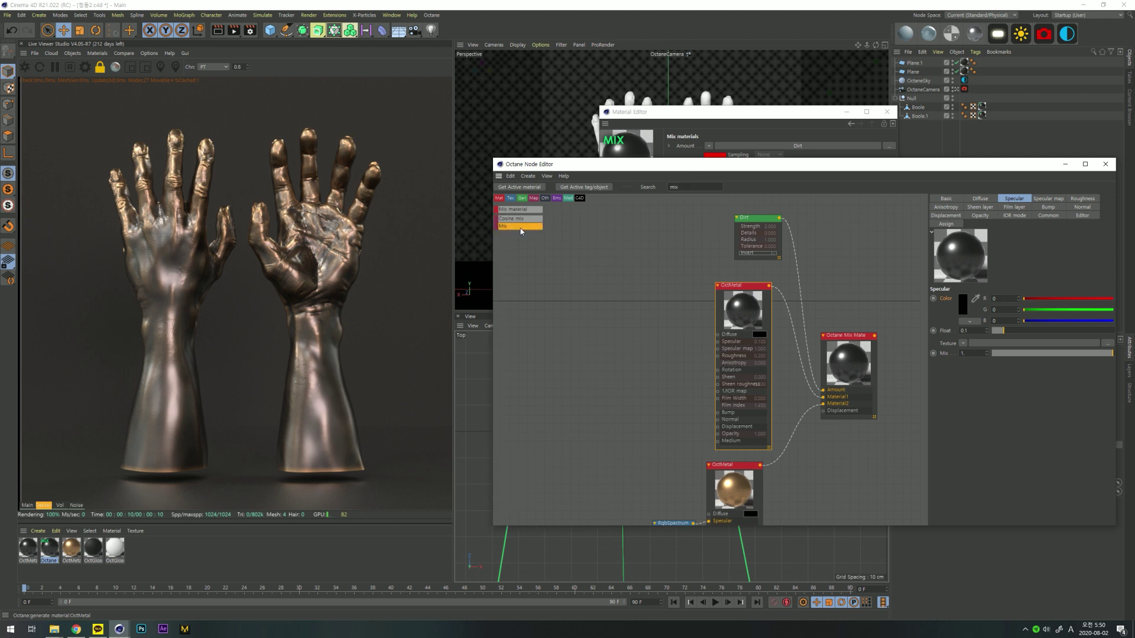
drag(520, 228, 655, 315)
middle_drag(681, 301, 697, 274)
drag(664, 282, 737, 313)
- Add an RGB Spectrum node and connect it to Texture2 of the Mix texture
click(692, 239)
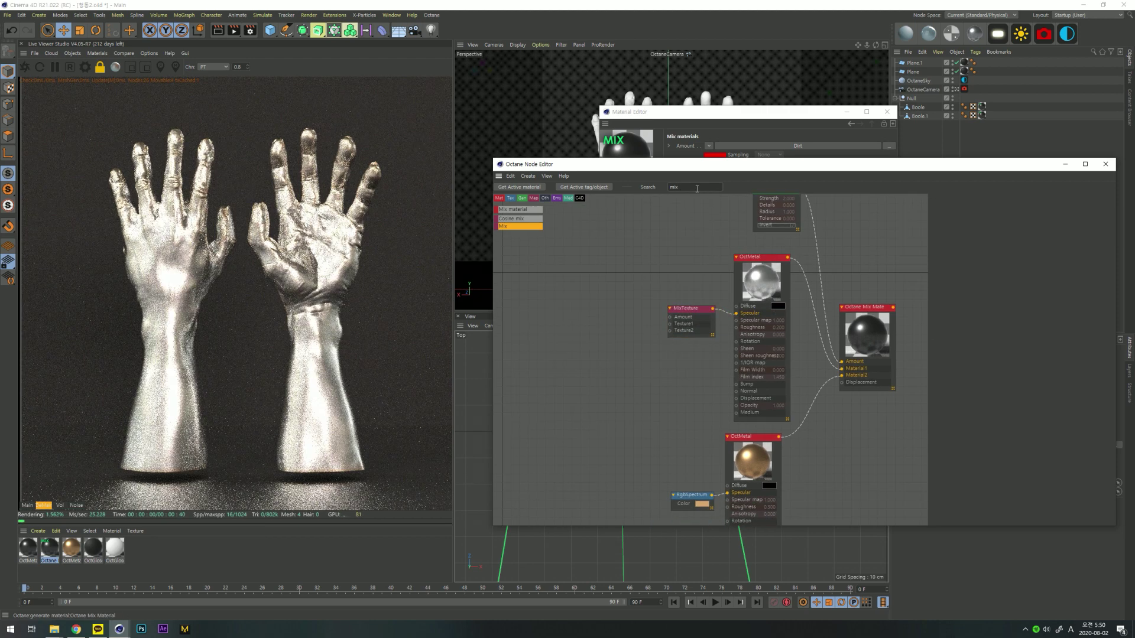
key(BackSpace)
key(BackSpace)
key(BackSpace)
text(rgb)
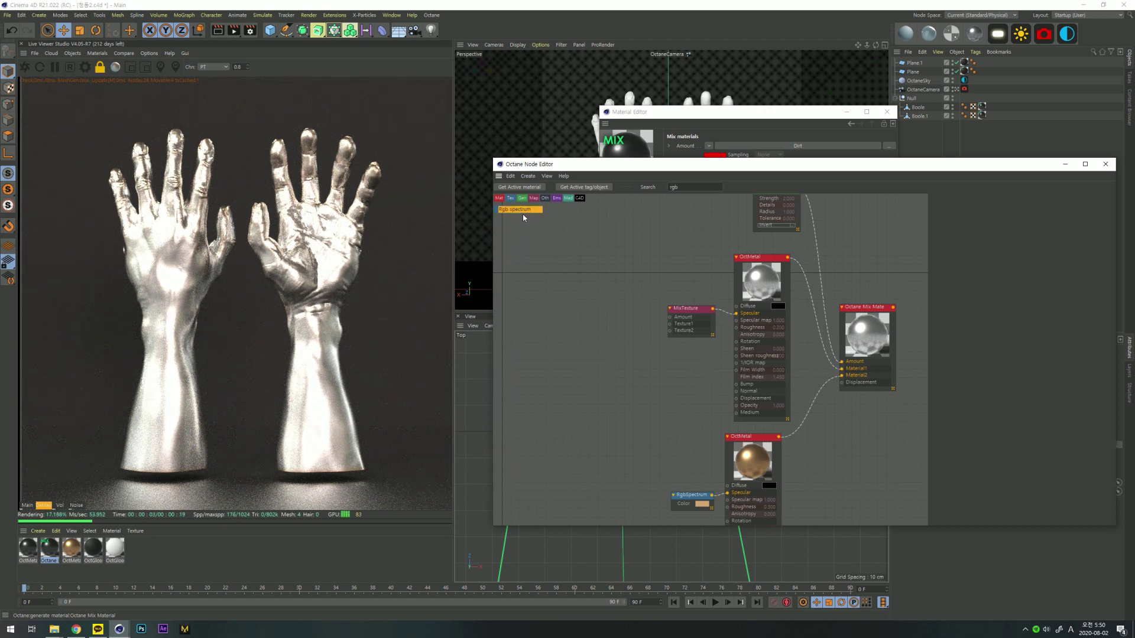
drag(523, 214, 686, 333)
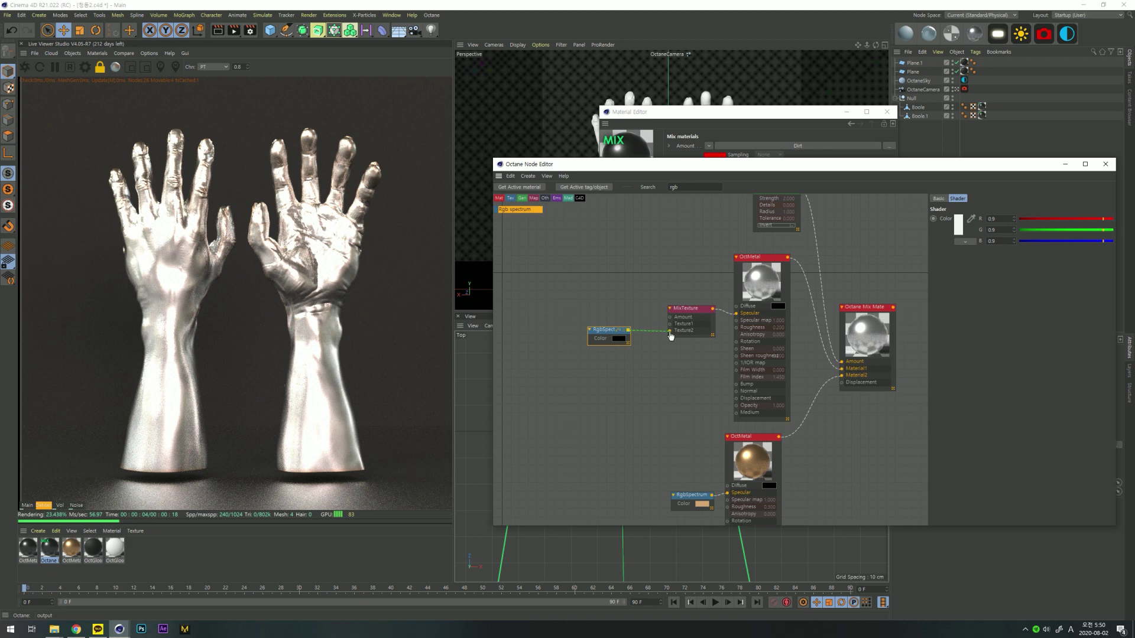
drag(605, 331, 625, 338)
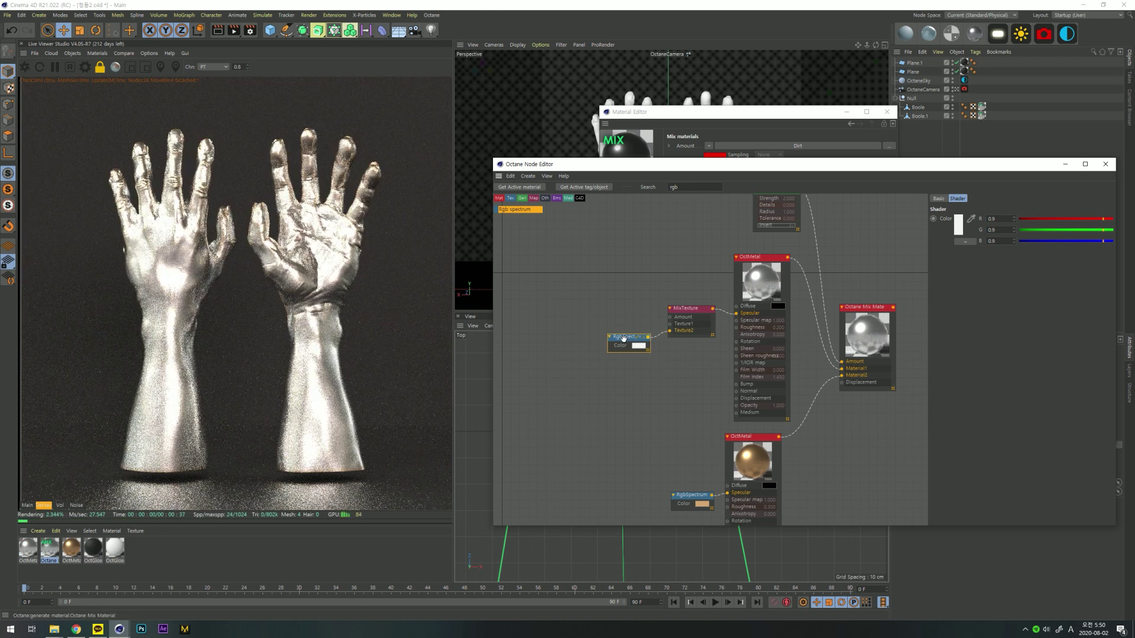
- Set the new RGB Spectrum color to 9% grey and connect a duplicate of the node to the Mix texture's Texture1
click(959, 225)
click(920, 244)
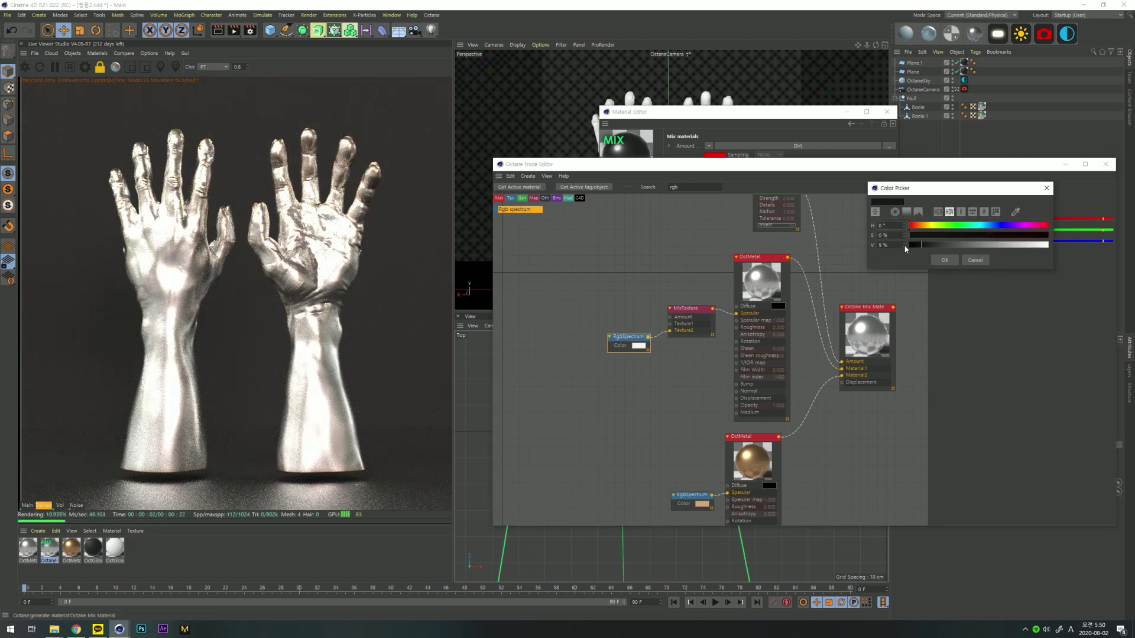
click(944, 260)
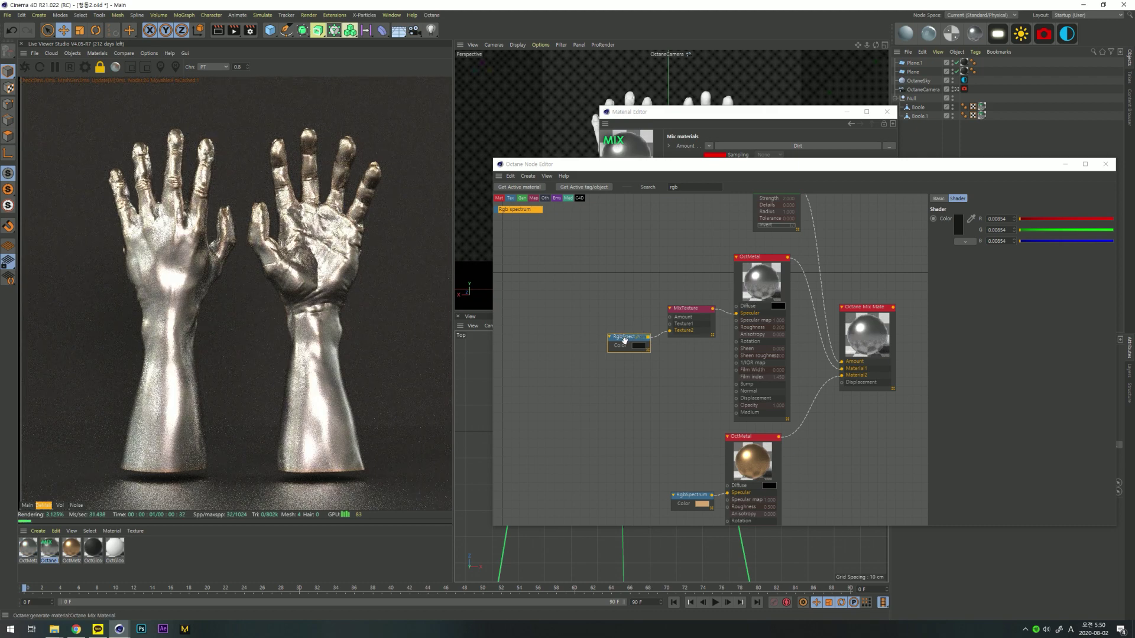
ctrl+drag(624, 339, 669, 325)
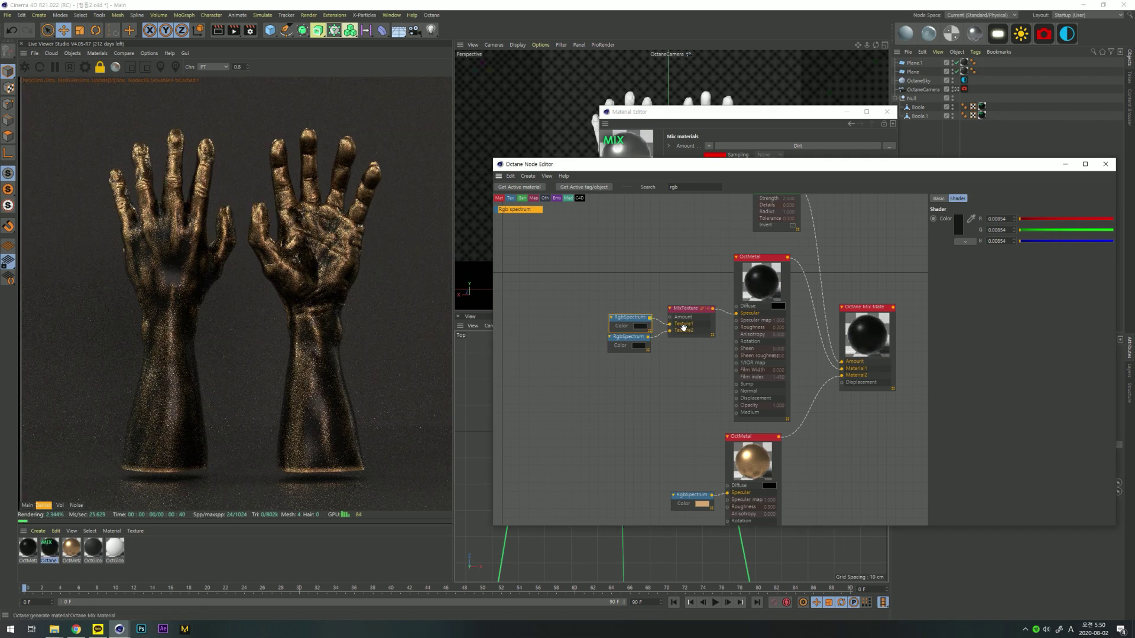
- Set the RGB Spectrum feeding Texture2 to a 20% grey
drag(633, 350, 644, 358)
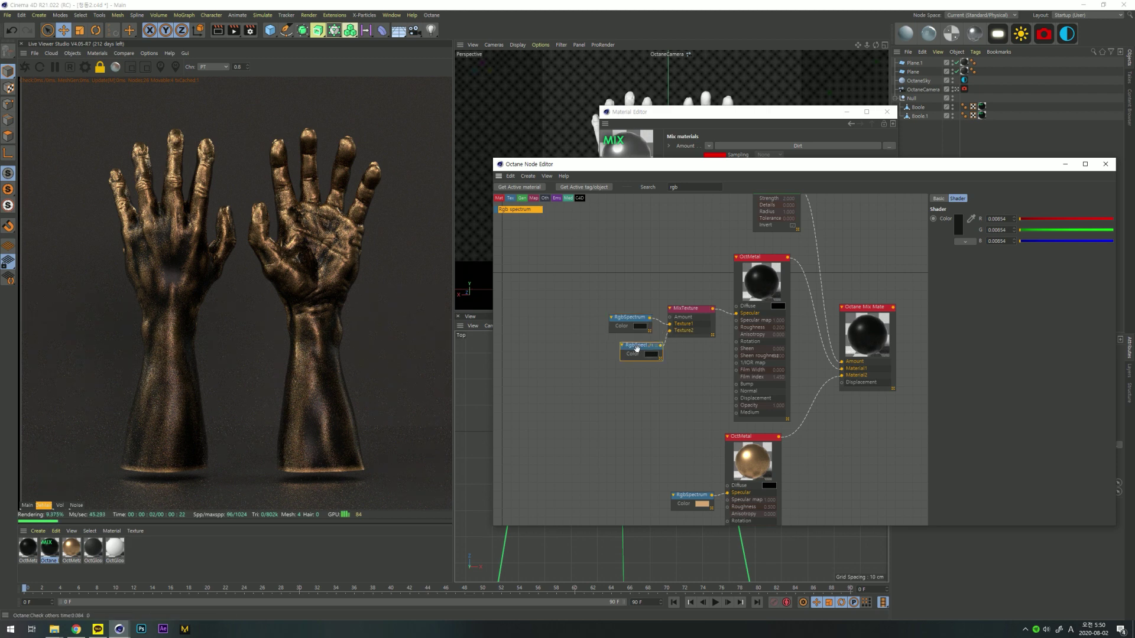
click(958, 226)
drag(914, 243, 937, 242)
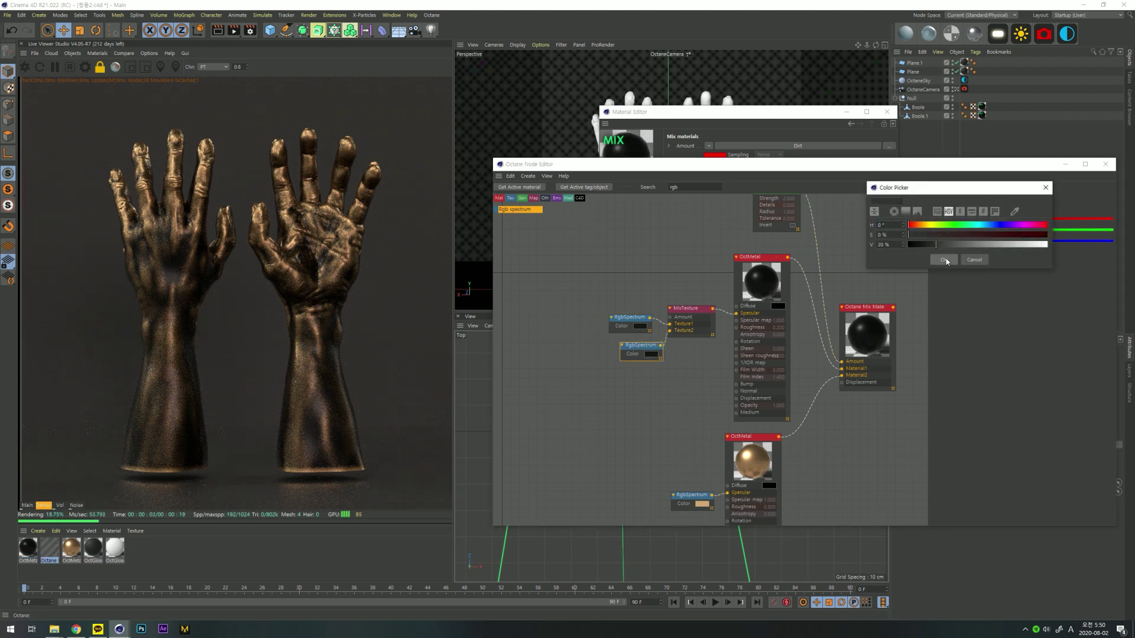
click(944, 259)
- Set the RGB Spectrum feeding Texture1 to black
click(631, 321)
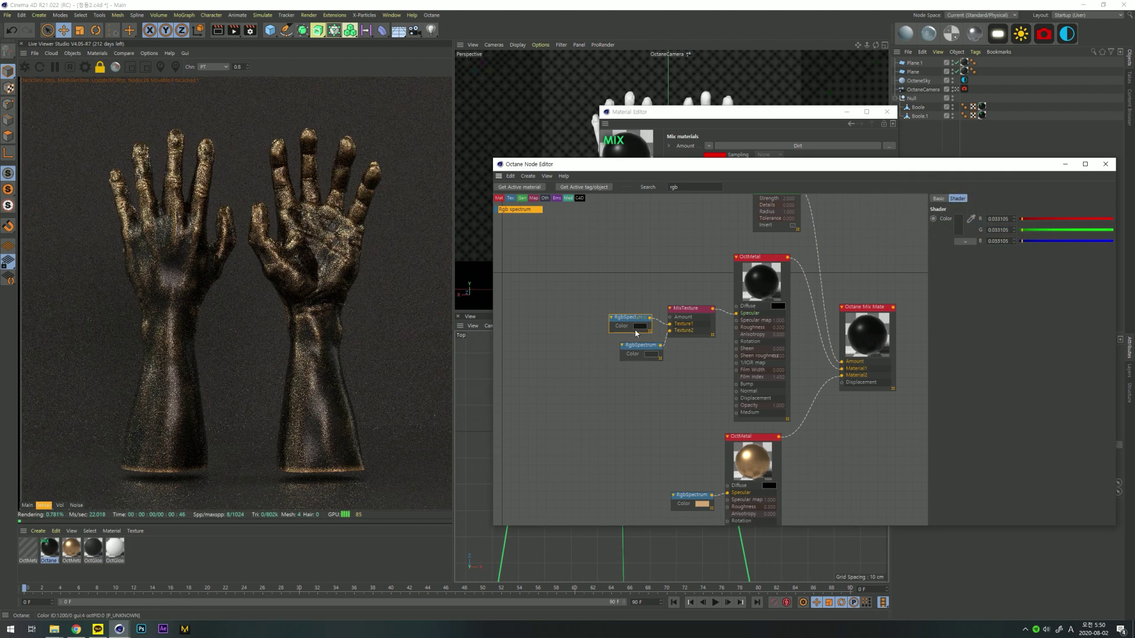
click(958, 226)
drag(917, 243, 891, 248)
click(941, 260)
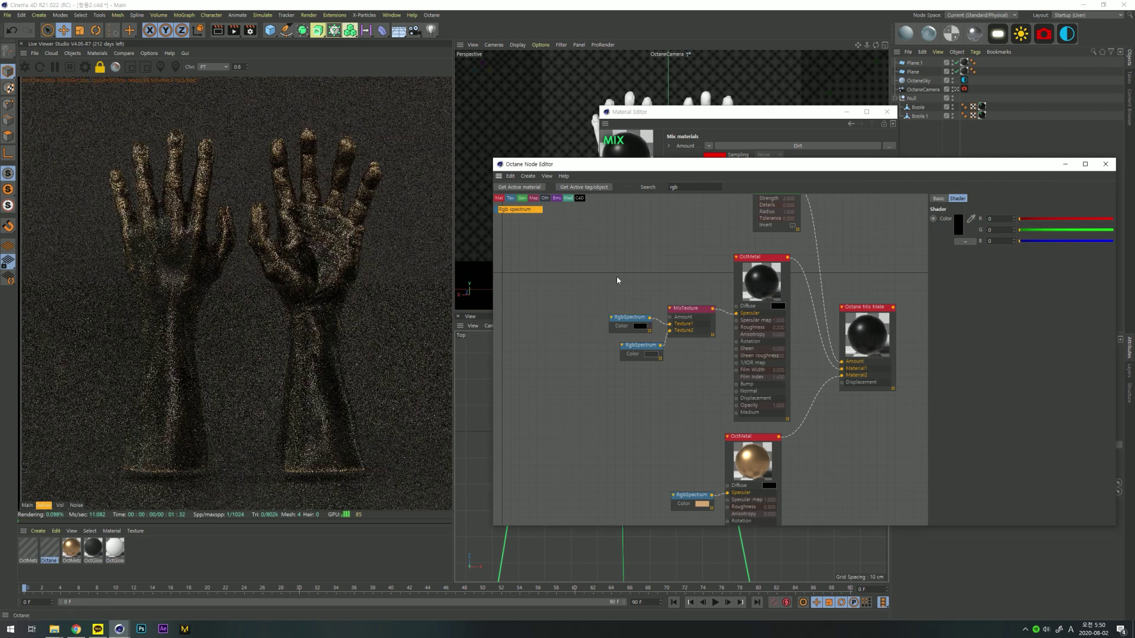
click(616, 275)
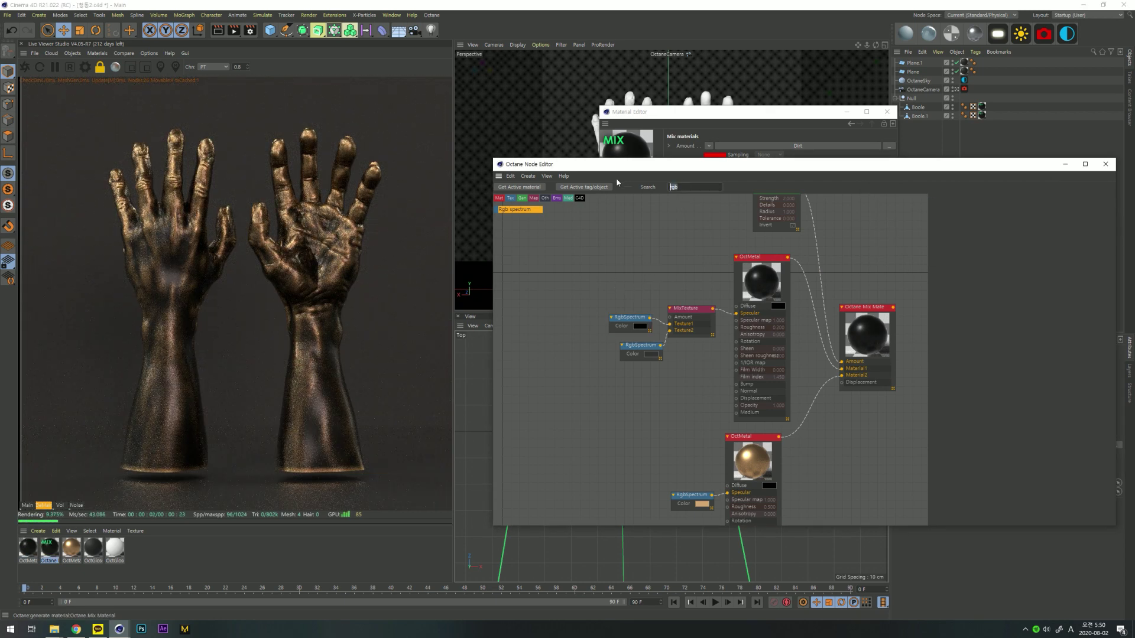
- Add an Octane Noise node into the Mix texture's Amount and delete the stray Cinema 4D Noise node
text(nois)
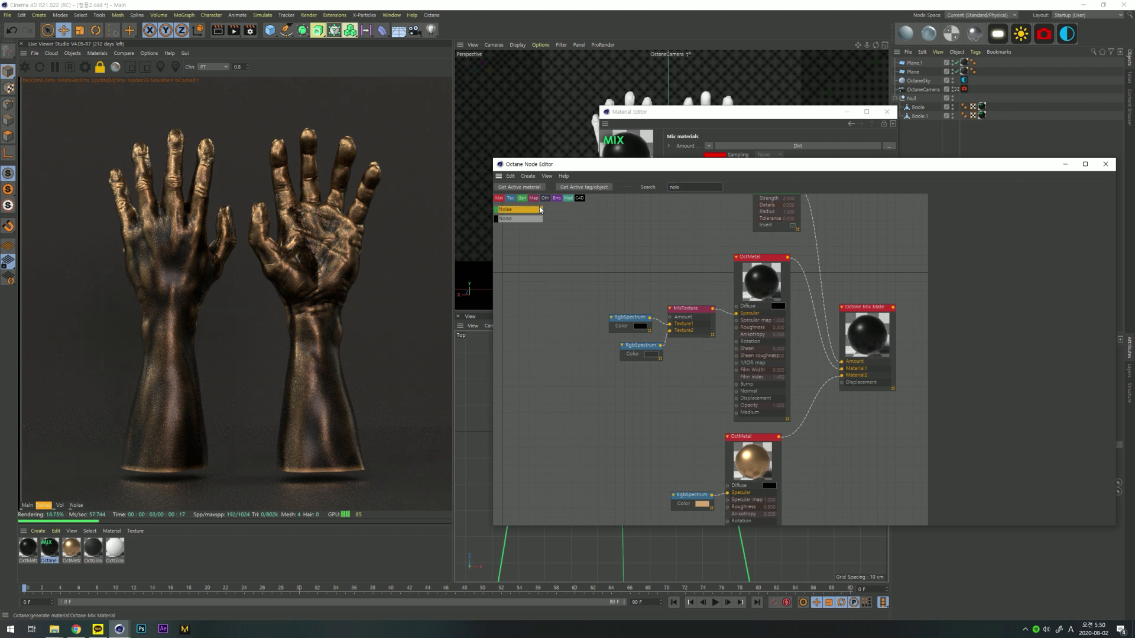
drag(540, 209, 548, 265)
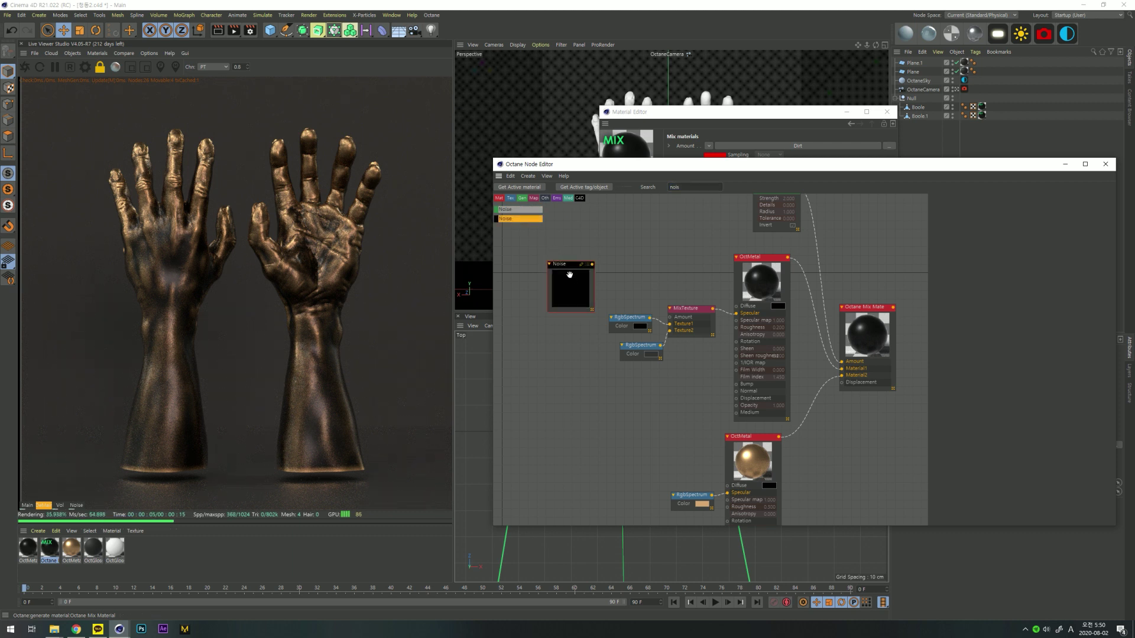
drag(521, 210, 669, 317)
click(566, 266)
key(Delete)
drag(551, 305, 568, 297)
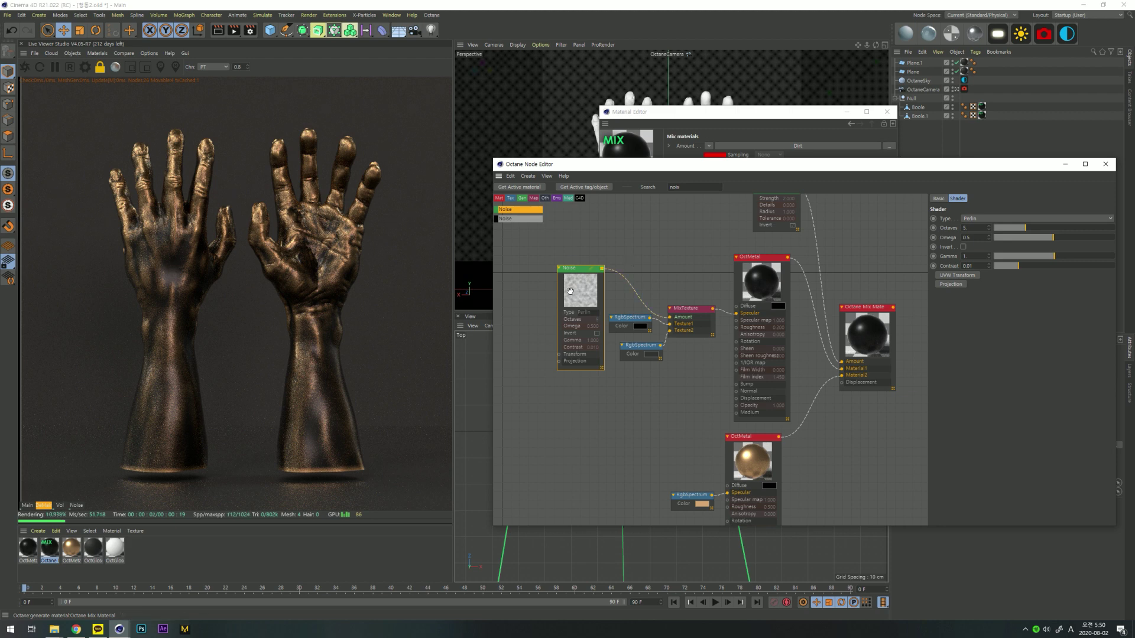
- Set the Noise node's contrast to 10
text(1)
key(Return)
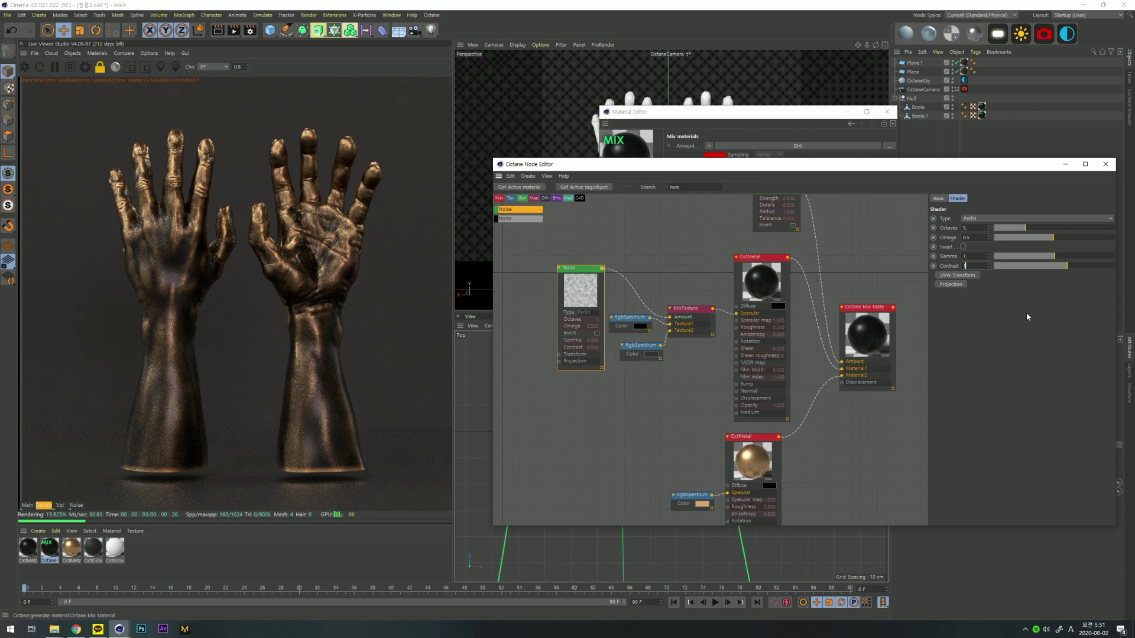
text(0)
key(Return)
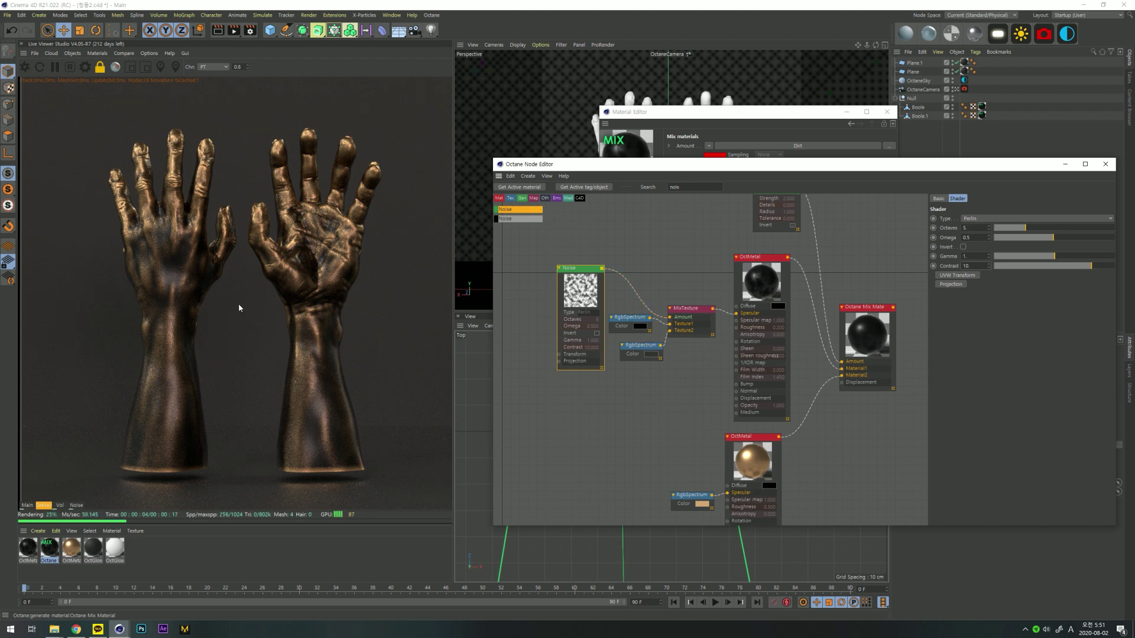
- Set the RGB Spectrum feeding the Mix texture's Texture2 to white to preview the noise pattern
click(649, 354)
click(962, 246)
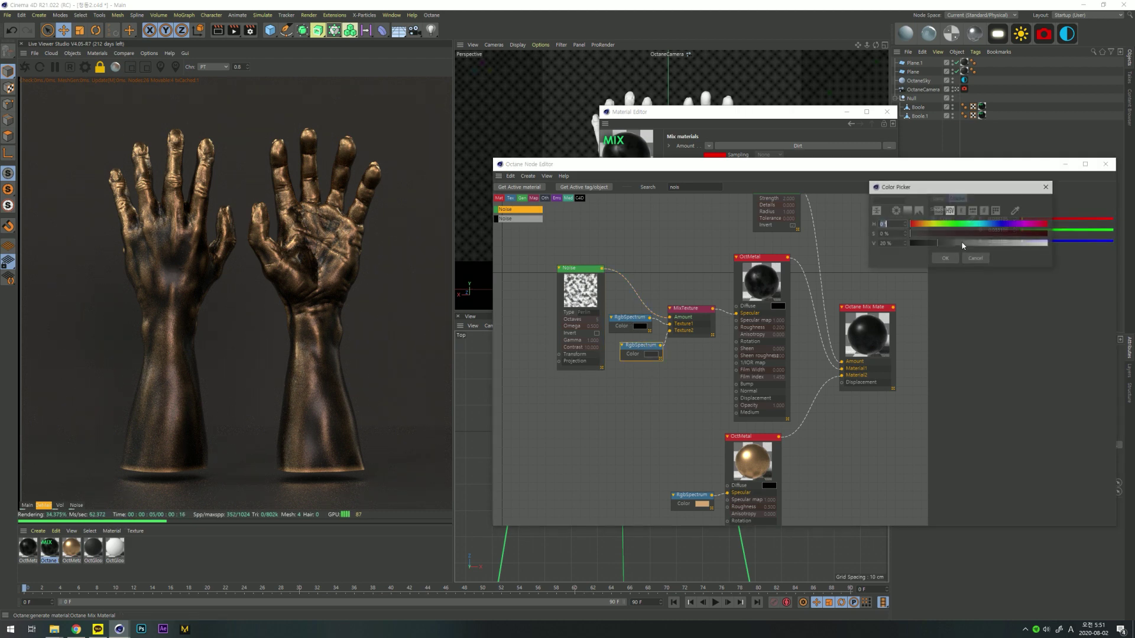
drag(962, 246, 1042, 246)
click(945, 258)
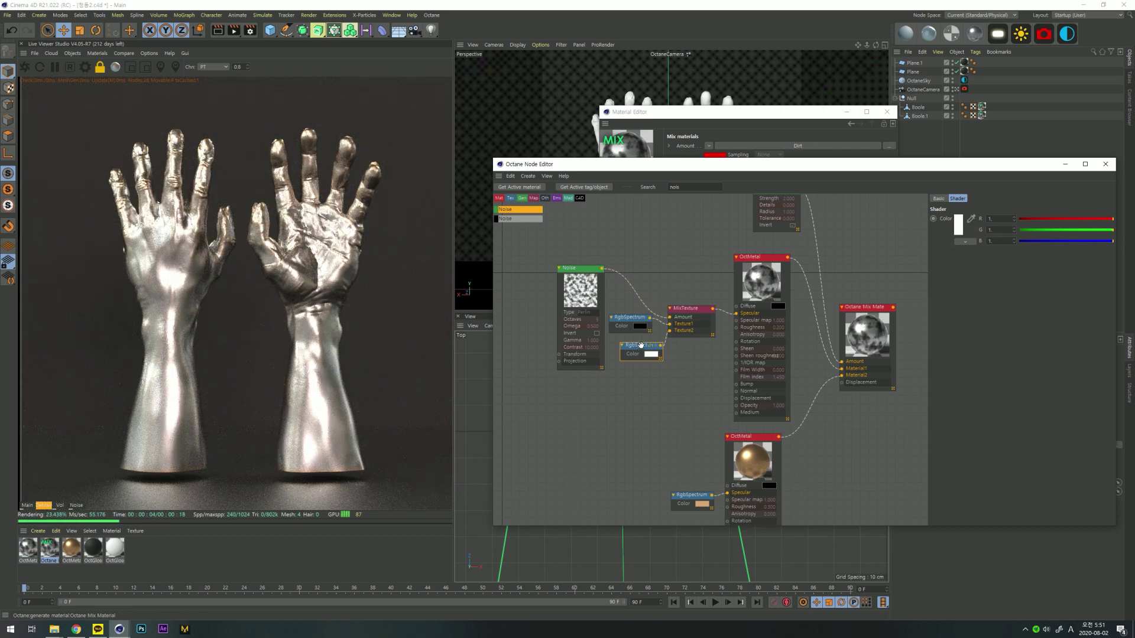
- Add a Texture Projection node to the Noise, place it below the Noise, and set the projection to Box
click(590, 301)
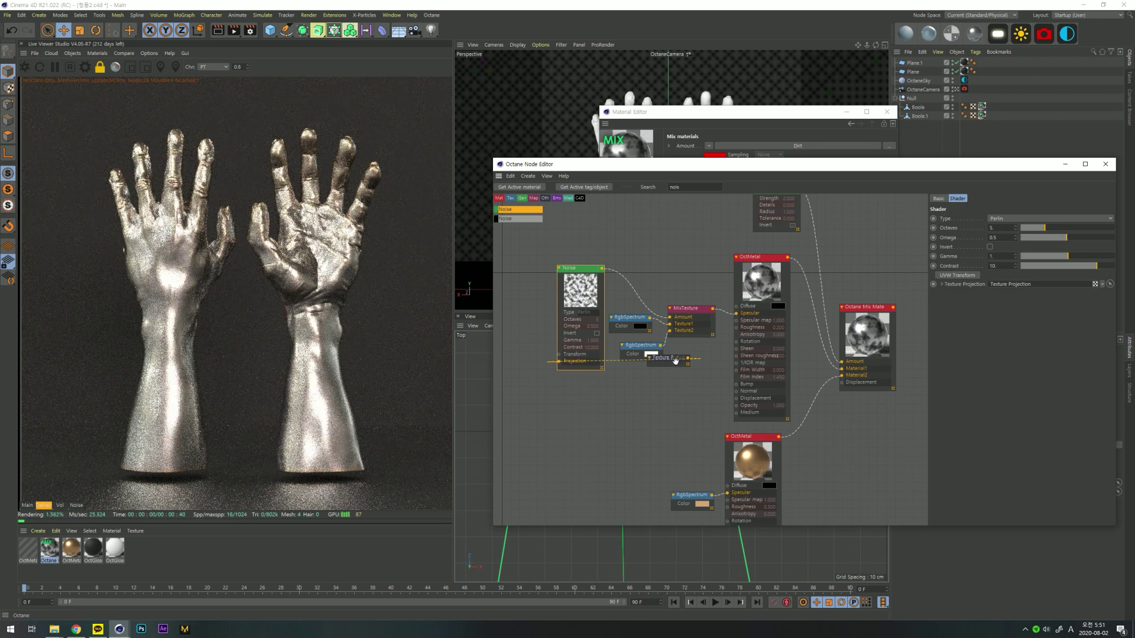
click(661, 359)
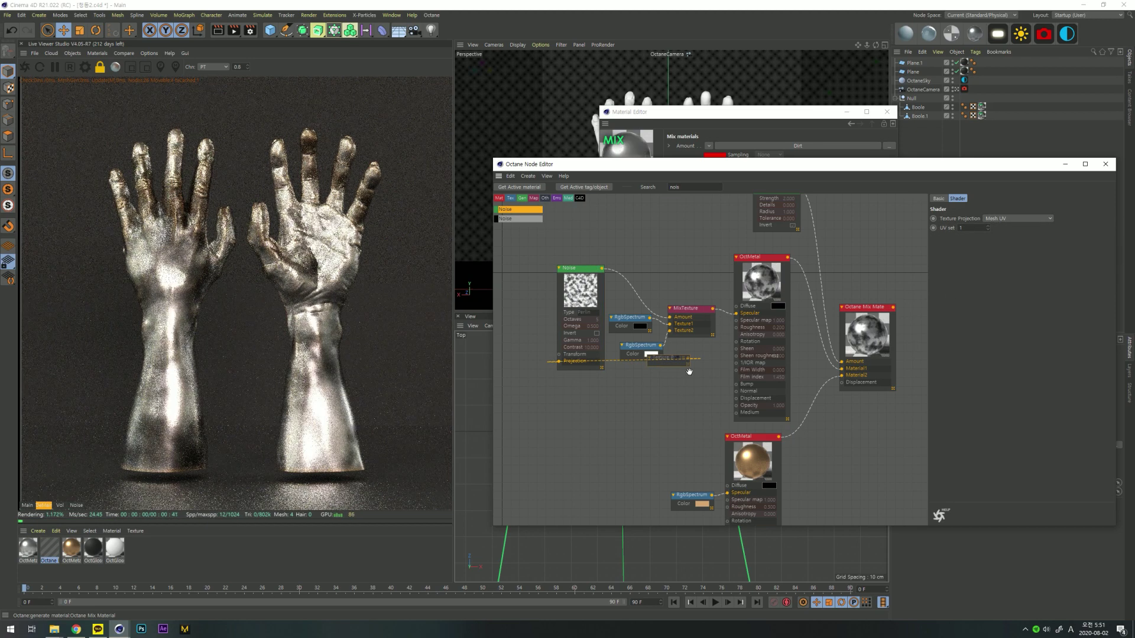
drag(662, 360, 595, 393)
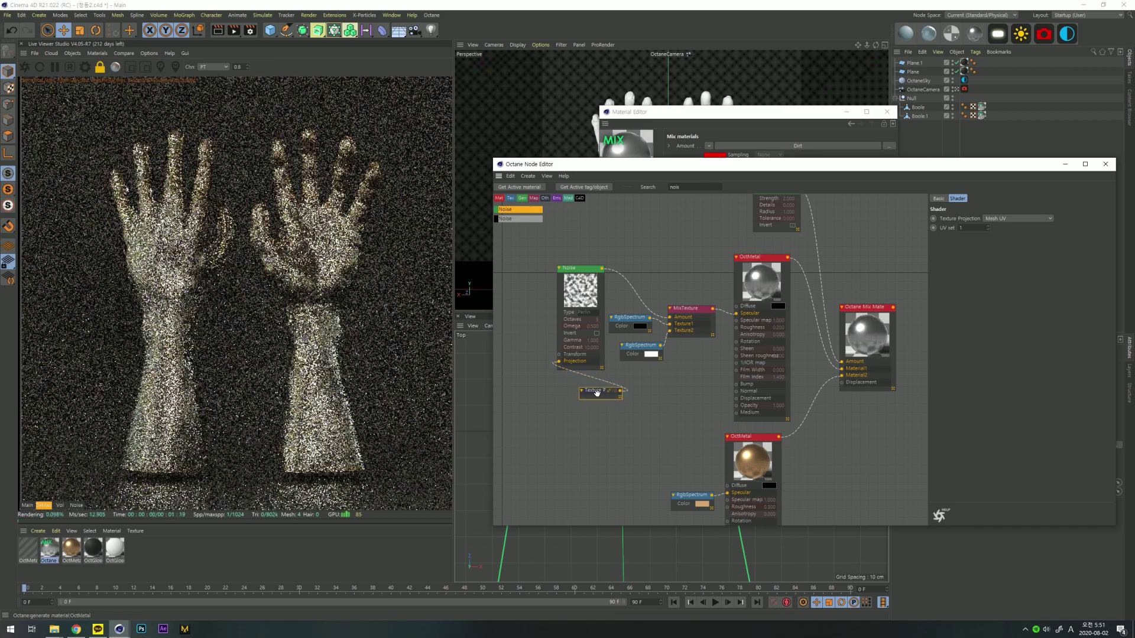
click(1016, 219)
click(1007, 231)
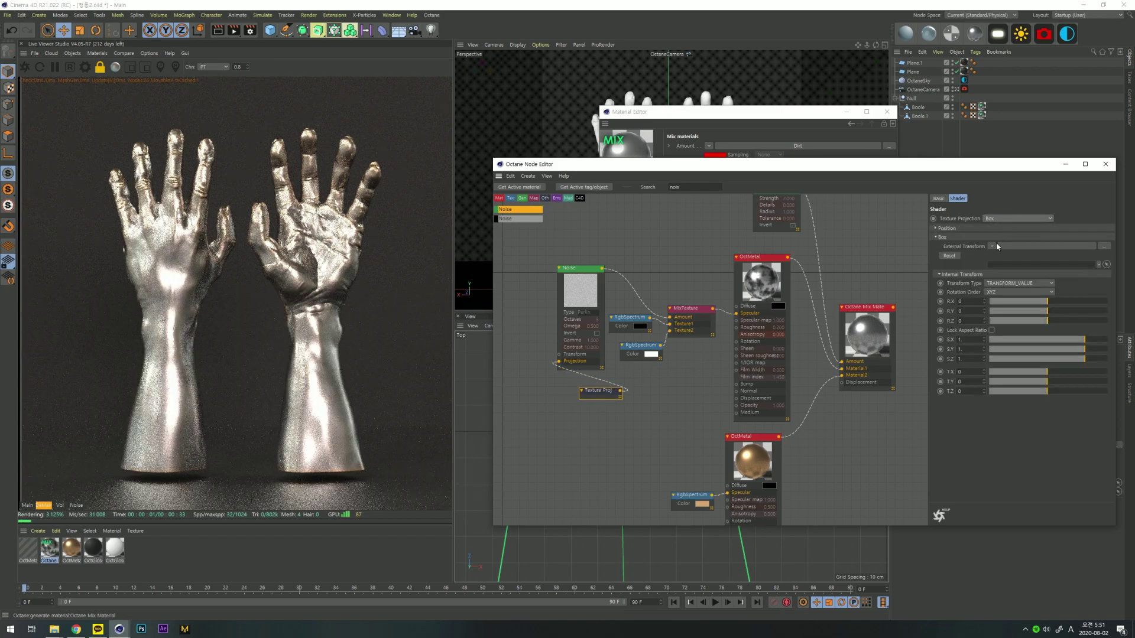
- Lock the box projection's aspect ratio, set its scale to 0.2, and move the projection node beside the Noise
double_click(972, 339)
key(BackSpace)
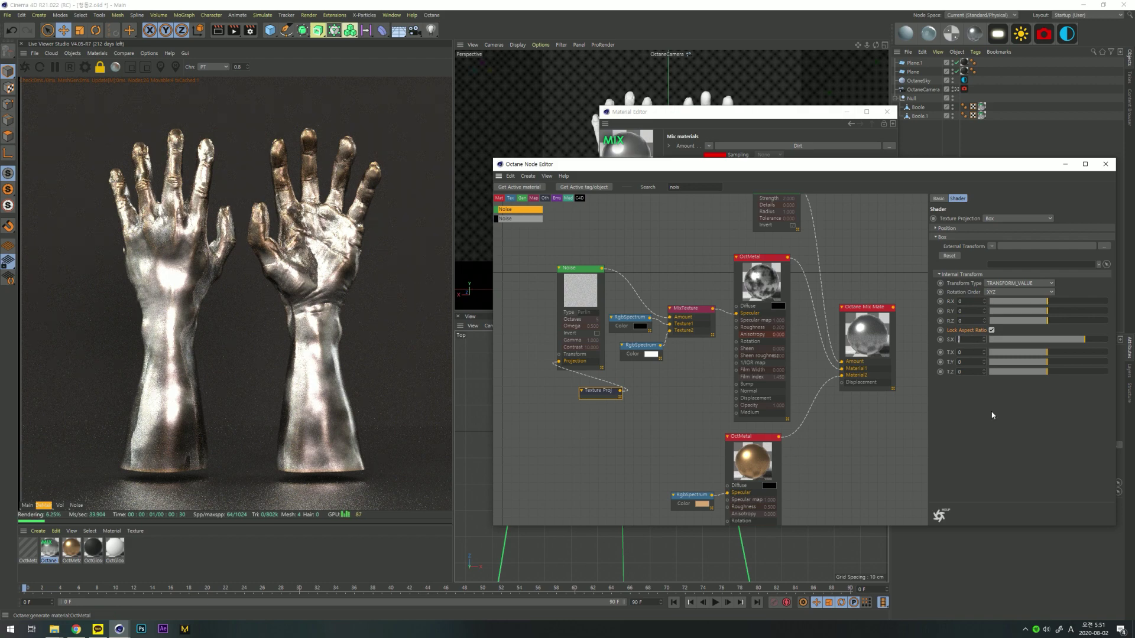
text(0.1)
key(Return)
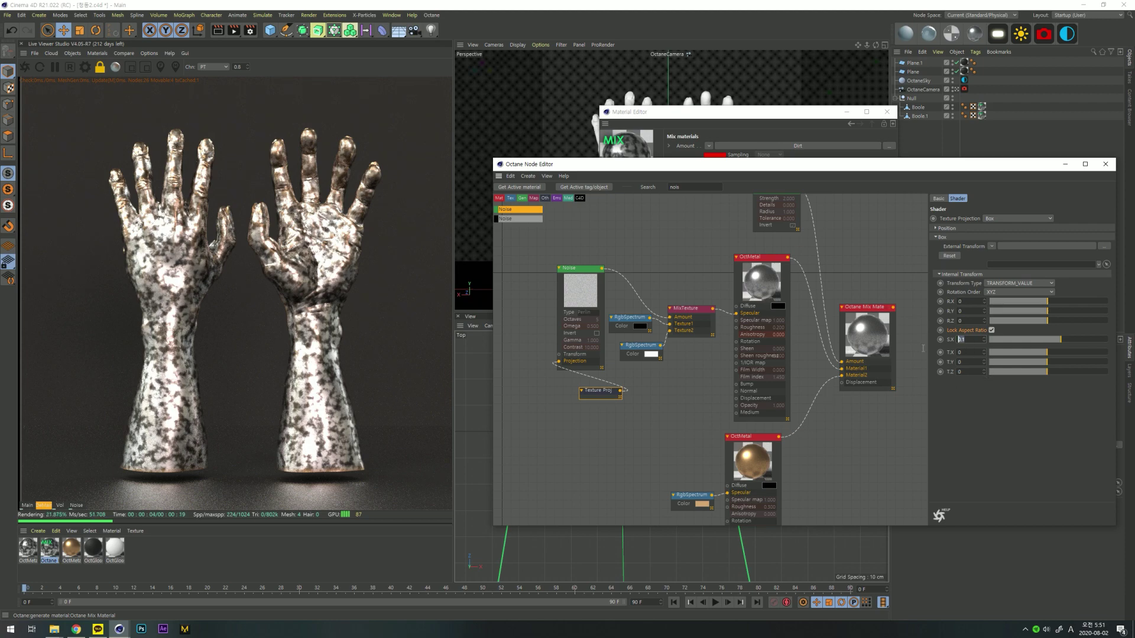
text(0.2)
key(Return)
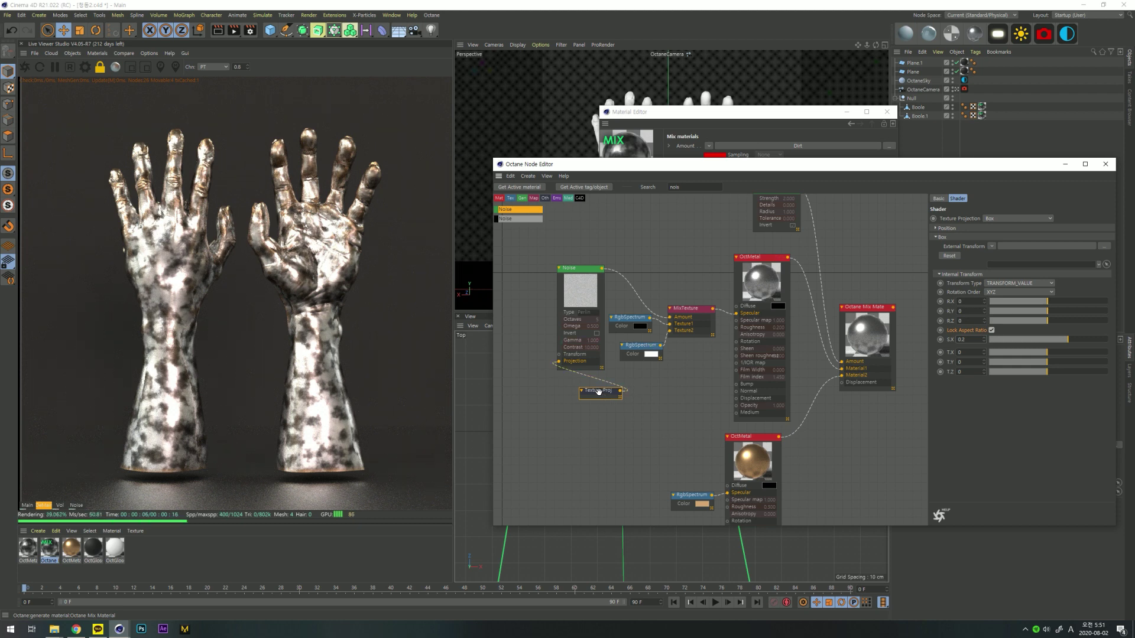
drag(599, 391, 527, 364)
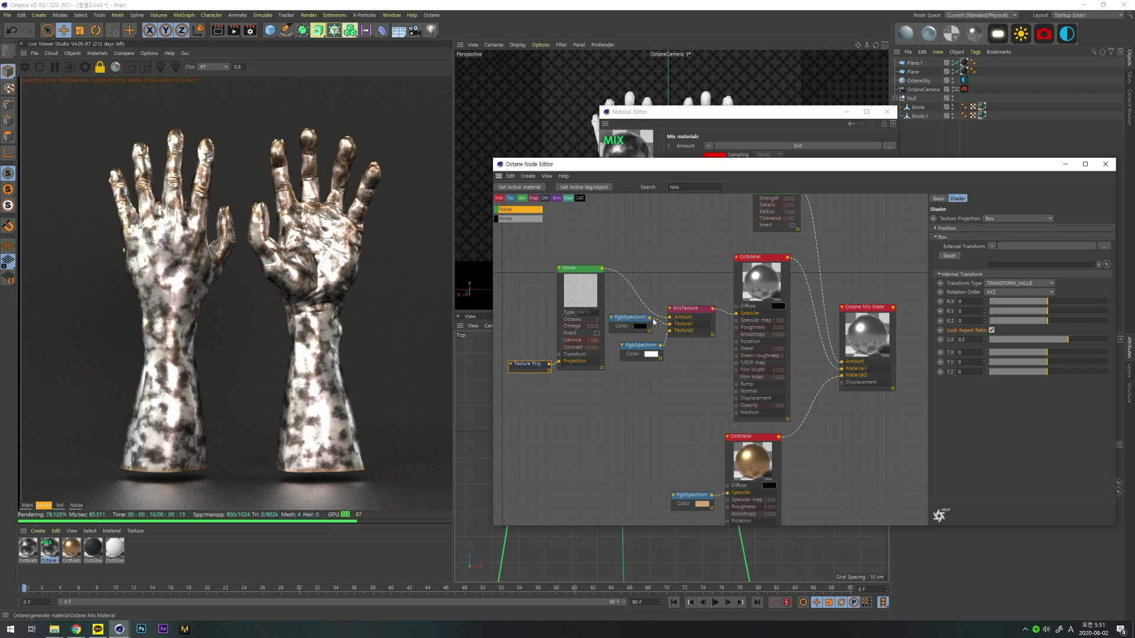
- Return the RGB Spectrum feeding Texture2 from white to dark grey
click(643, 345)
click(958, 227)
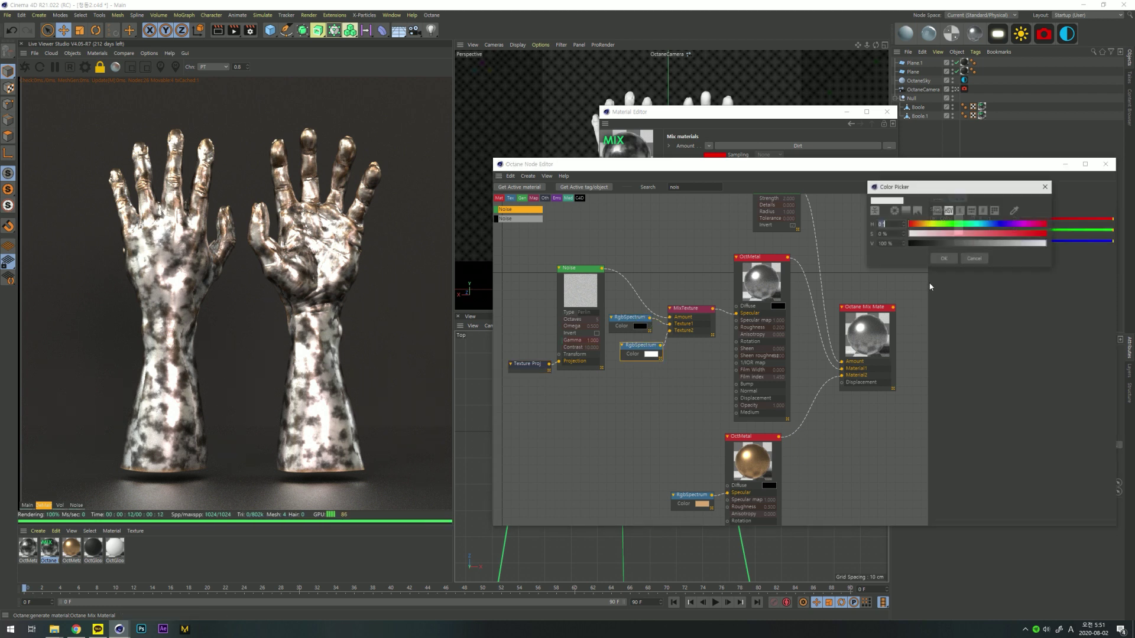
drag(895, 244, 784, 257)
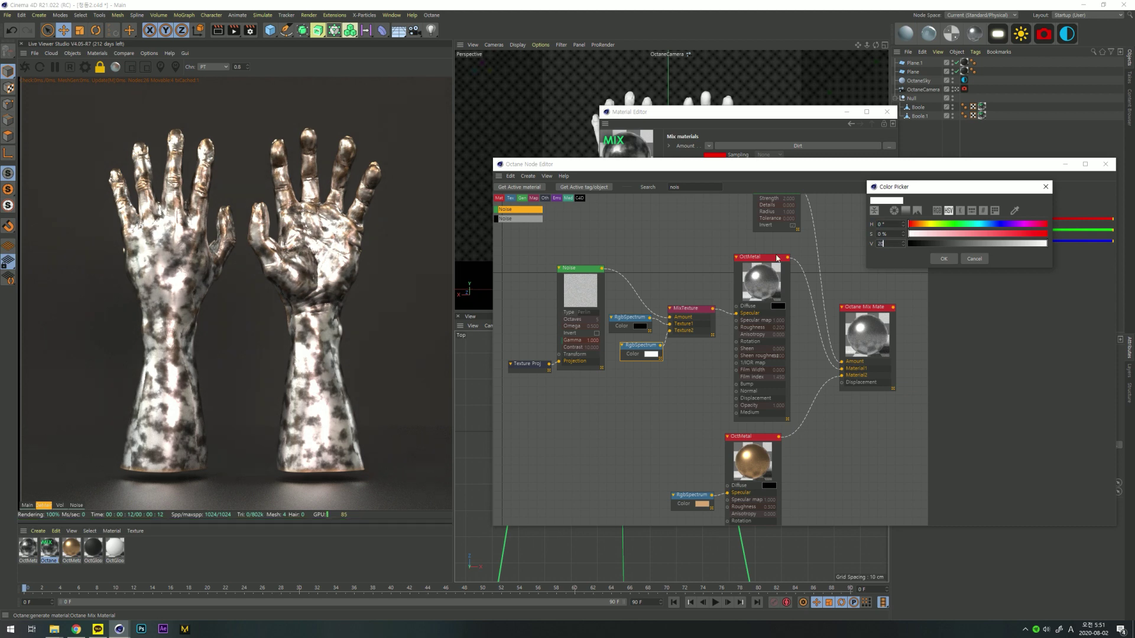
key(Return)
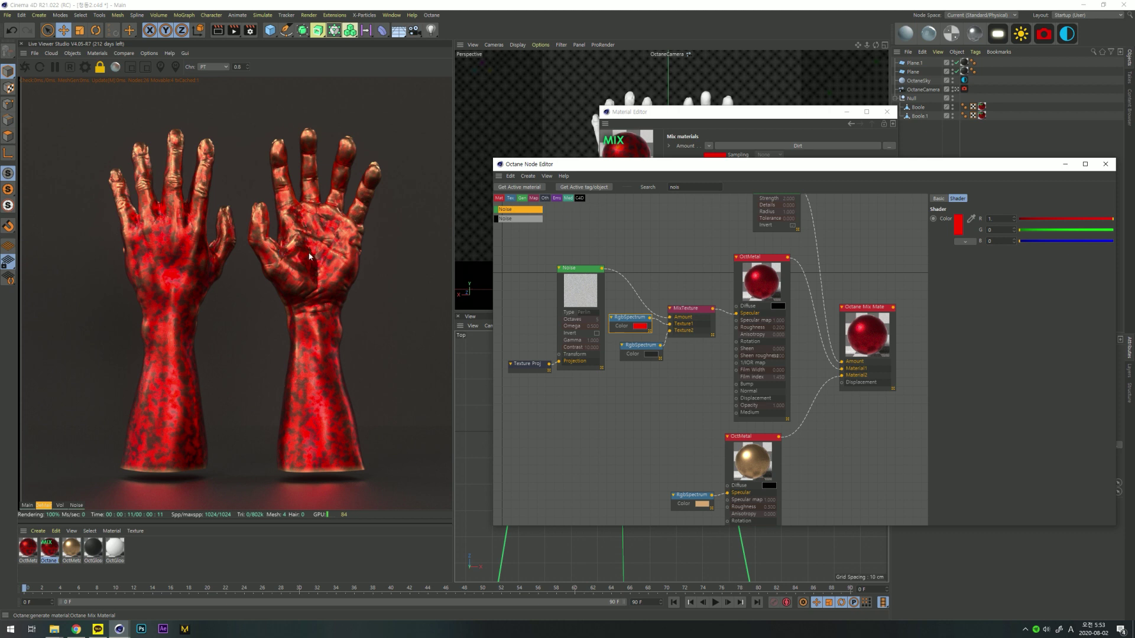
- Set the RGB Spectrum feeding Texture1 to a dark teal with hue 178°, saturation 40% and value 16%
click(958, 224)
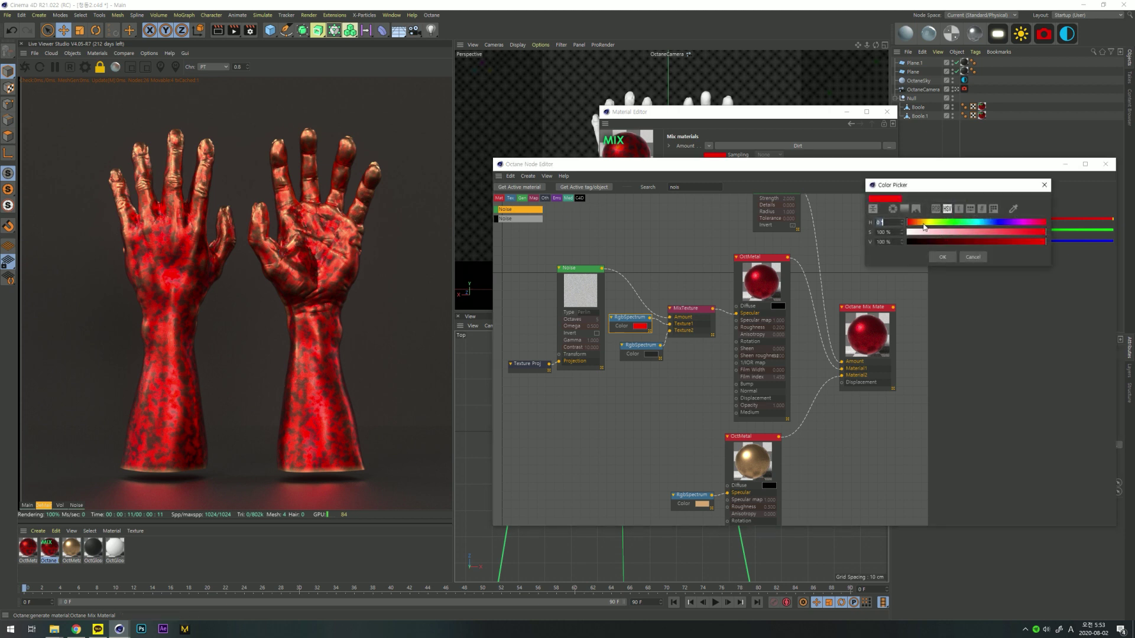
drag(933, 224, 975, 223)
click(963, 232)
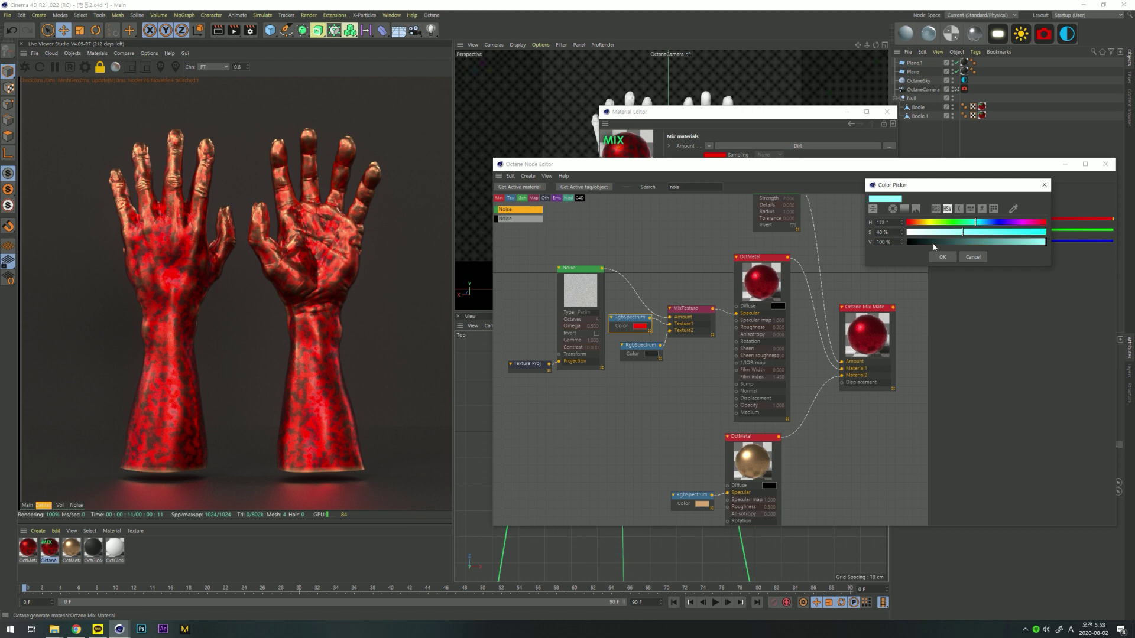
click(934, 243)
click(944, 257)
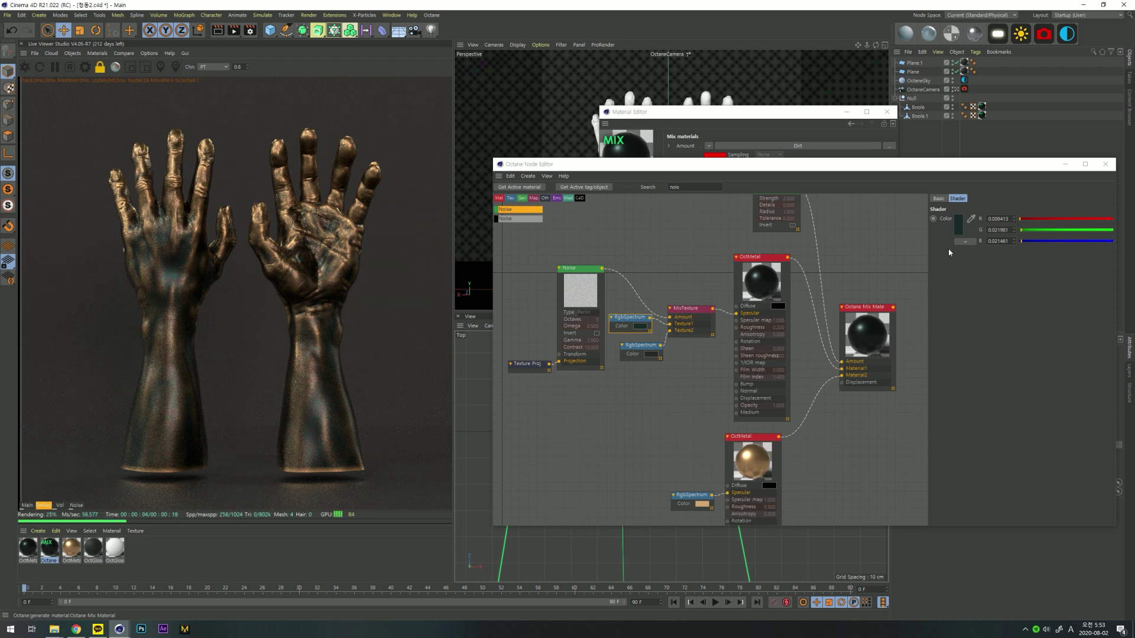
click(959, 232)
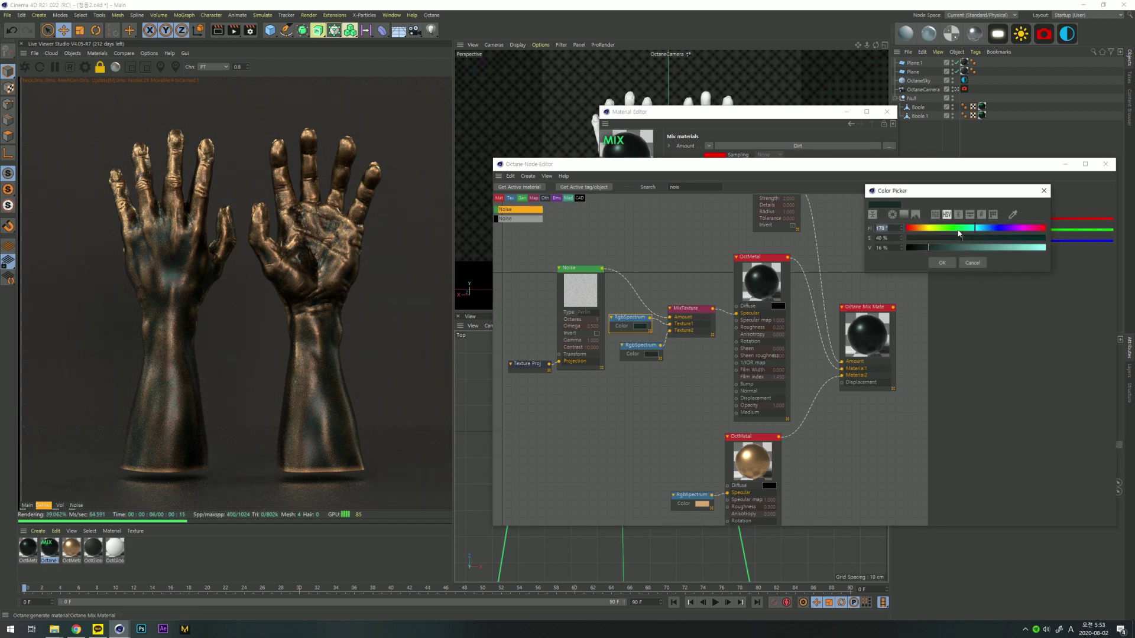
click(942, 262)
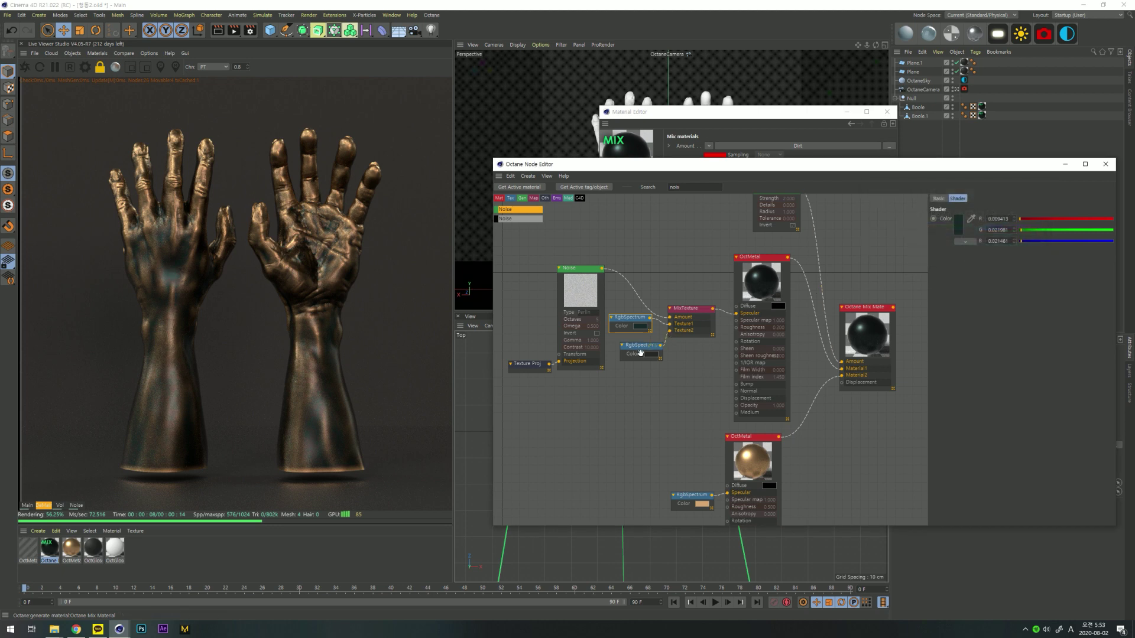
- Set the RGB Spectrum feeding Texture2 to a 10% grey
click(958, 229)
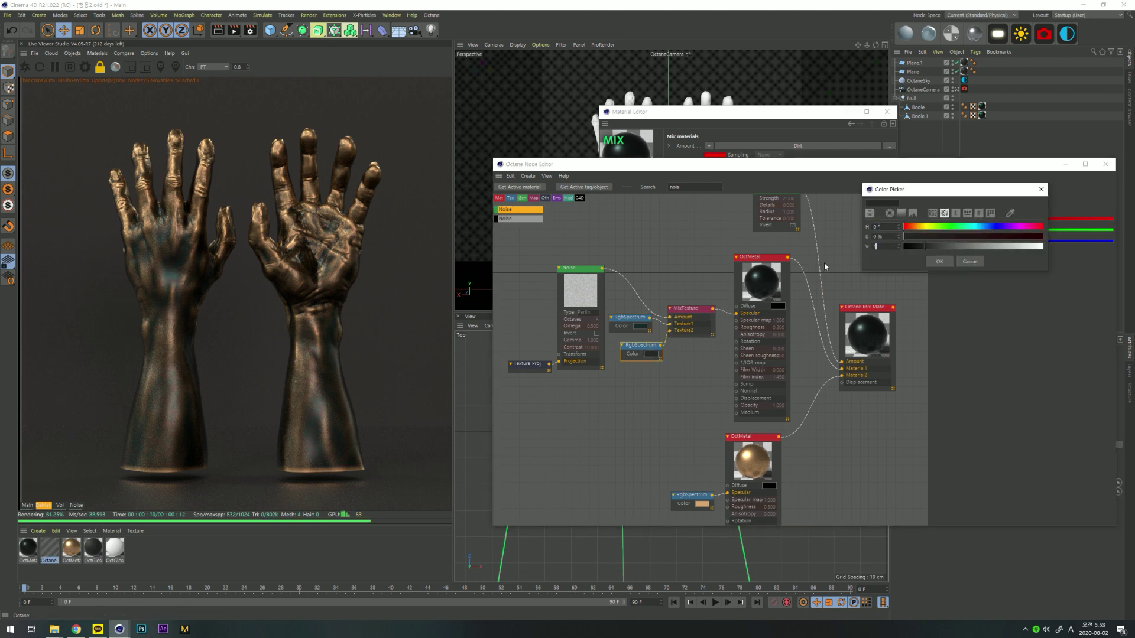
text(1)
key(Return)
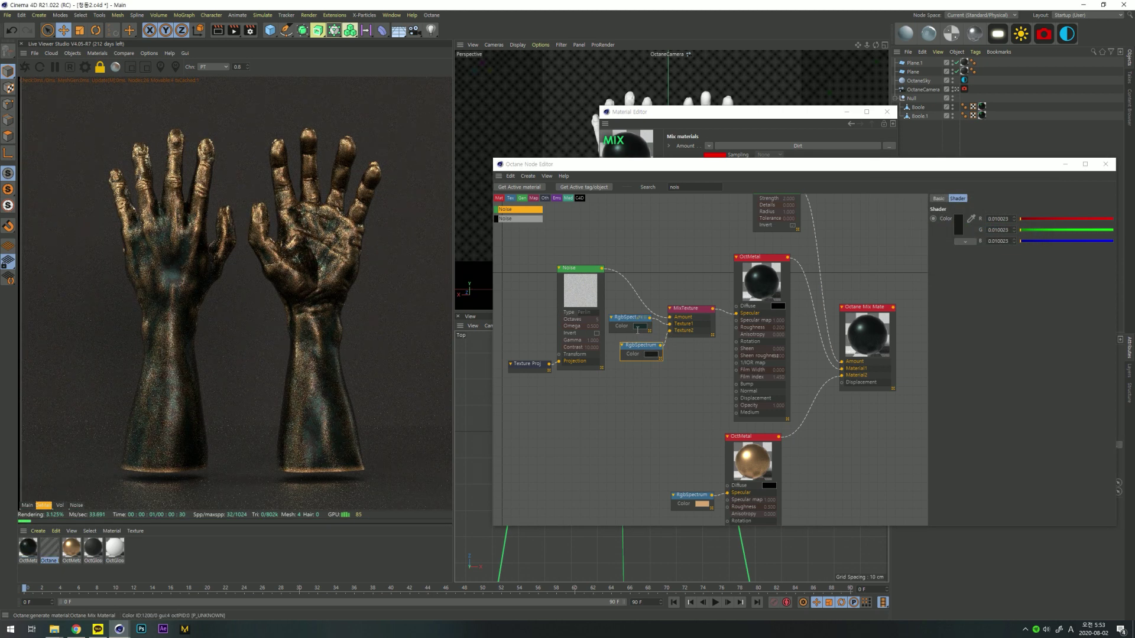
click(638, 328)
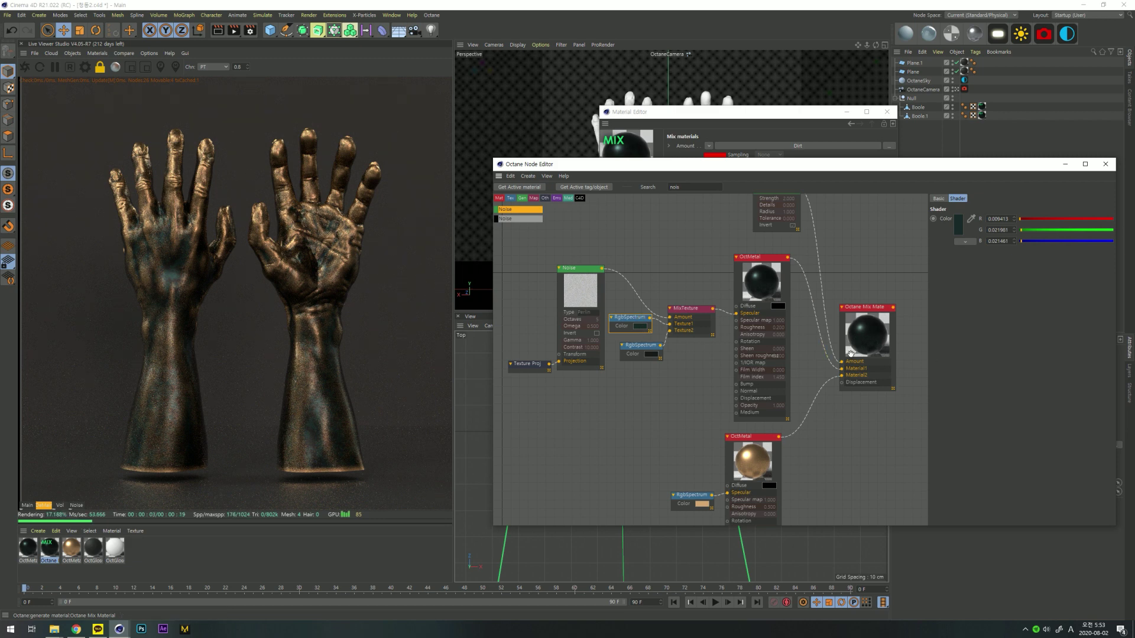
- Duplicate the Noise node beside the gold metal material and connect the copy to that material's Specular map
drag(751, 437, 755, 431)
middle_drag(692, 461, 678, 395)
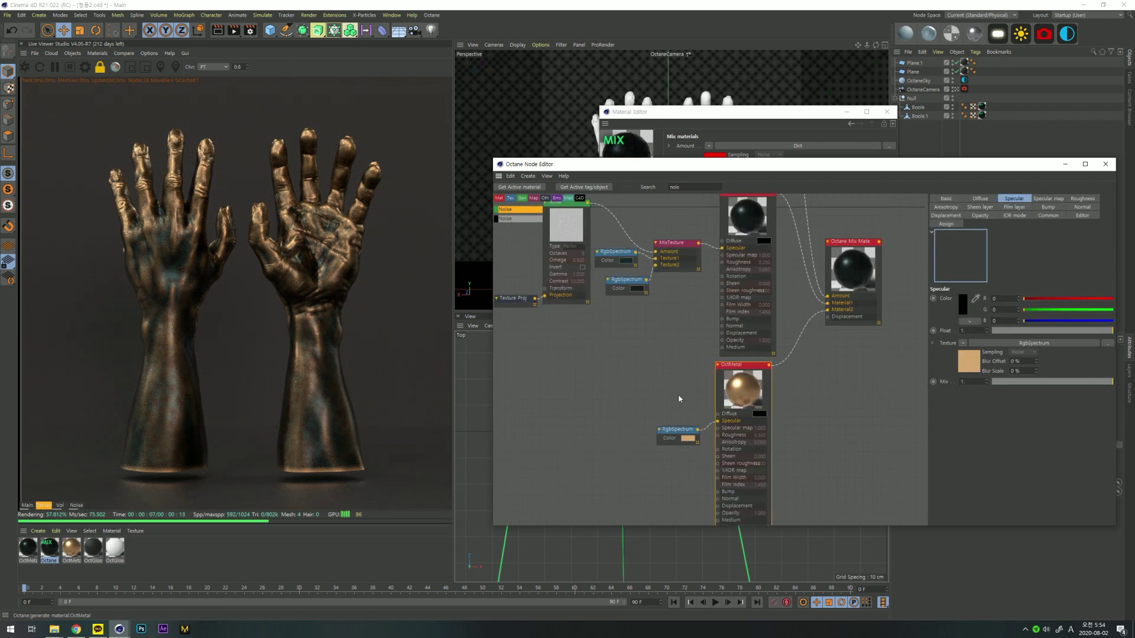
drag(569, 227, 601, 441)
middle_drag(640, 395, 649, 357)
drag(624, 377, 727, 391)
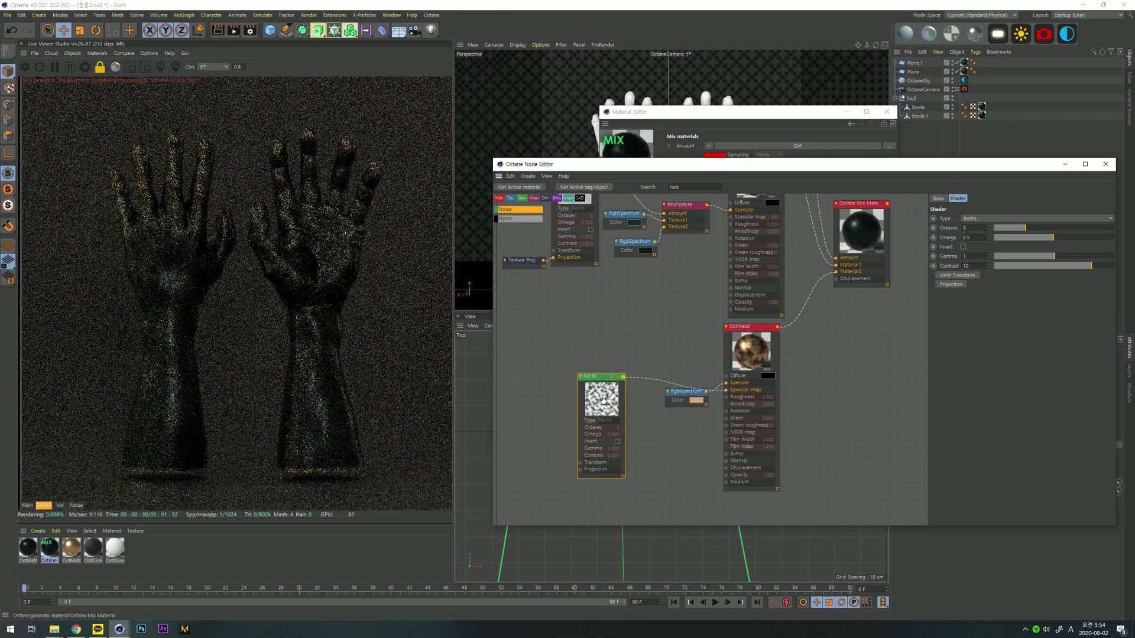
- Set the duplicated Noise node's contrast to 1 and its gamma to 0.01
click(974, 264)
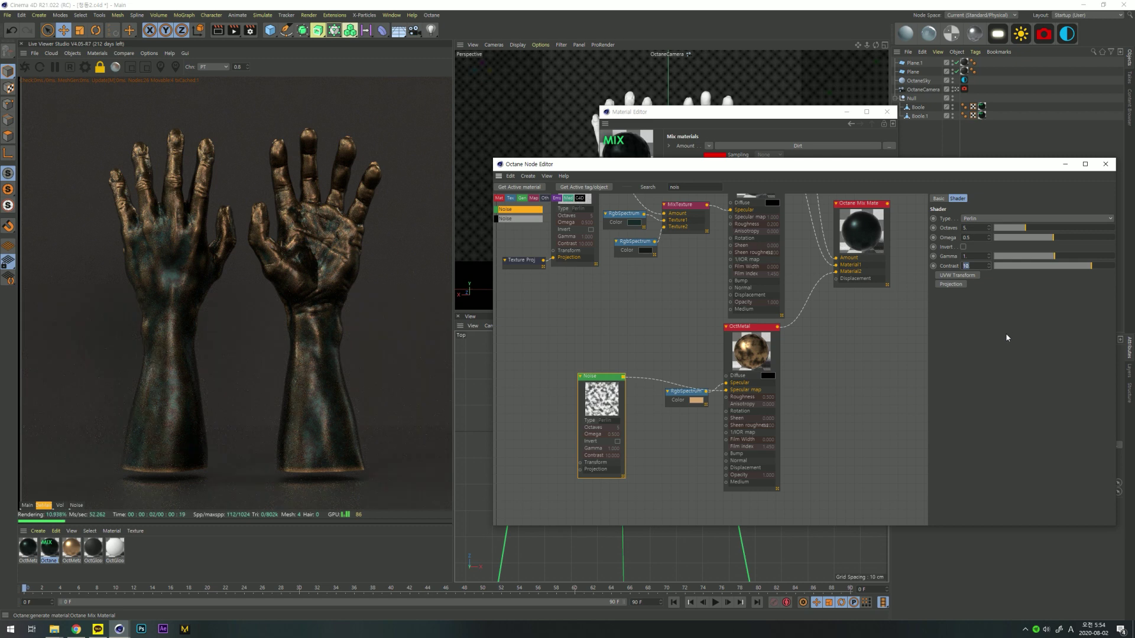
text(1)
key(Return)
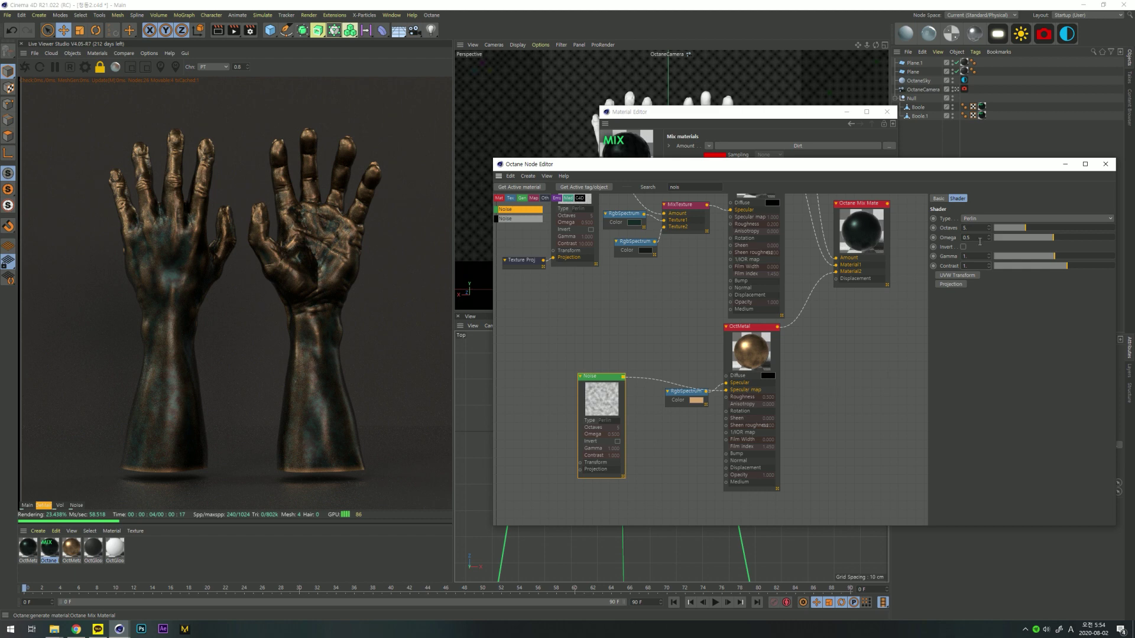
drag(977, 257, 940, 270)
text(0.01)
key(Return)
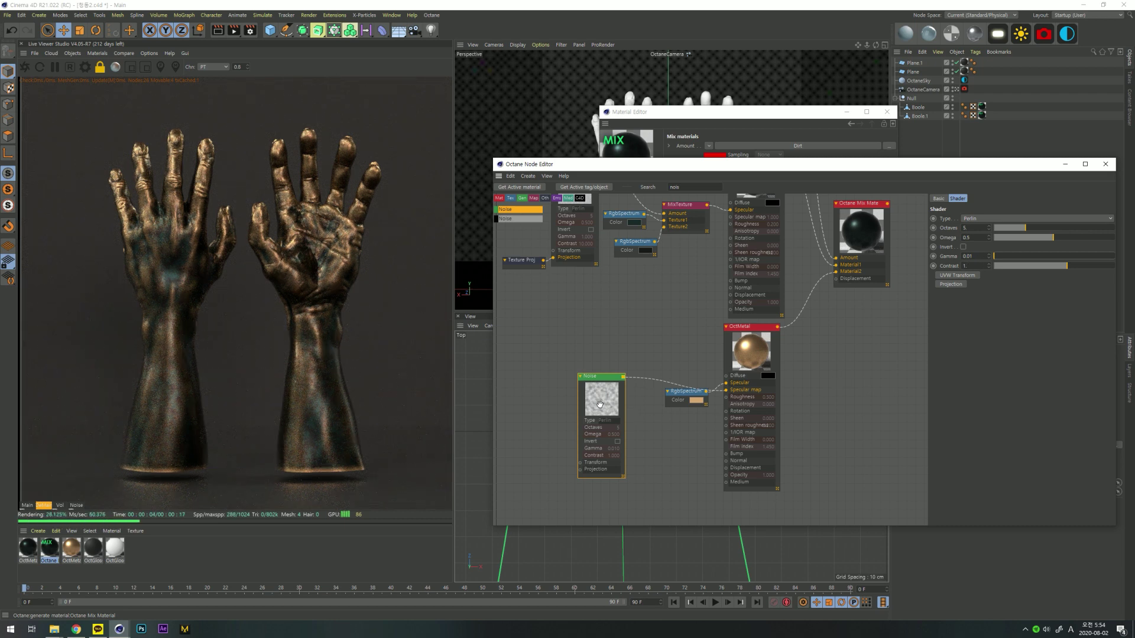
- Connect a duplicate of the Texture Projection to the new Noise and reroute that Noise into the gold metal's Roughness
ctrl+drag(512, 262, 581, 470)
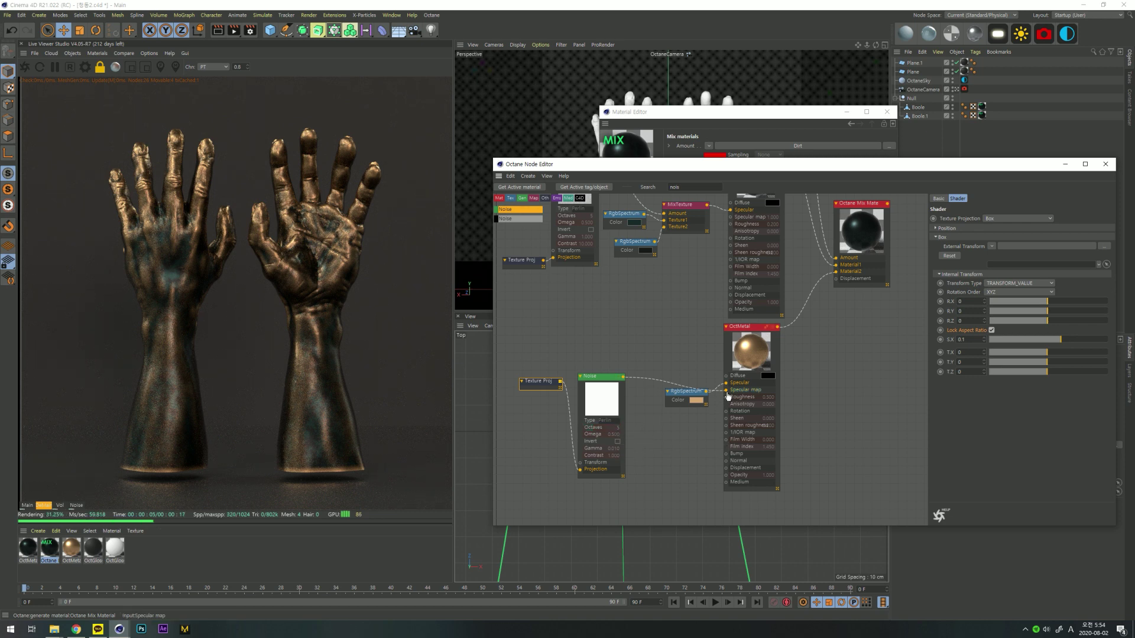
drag(622, 376, 726, 397)
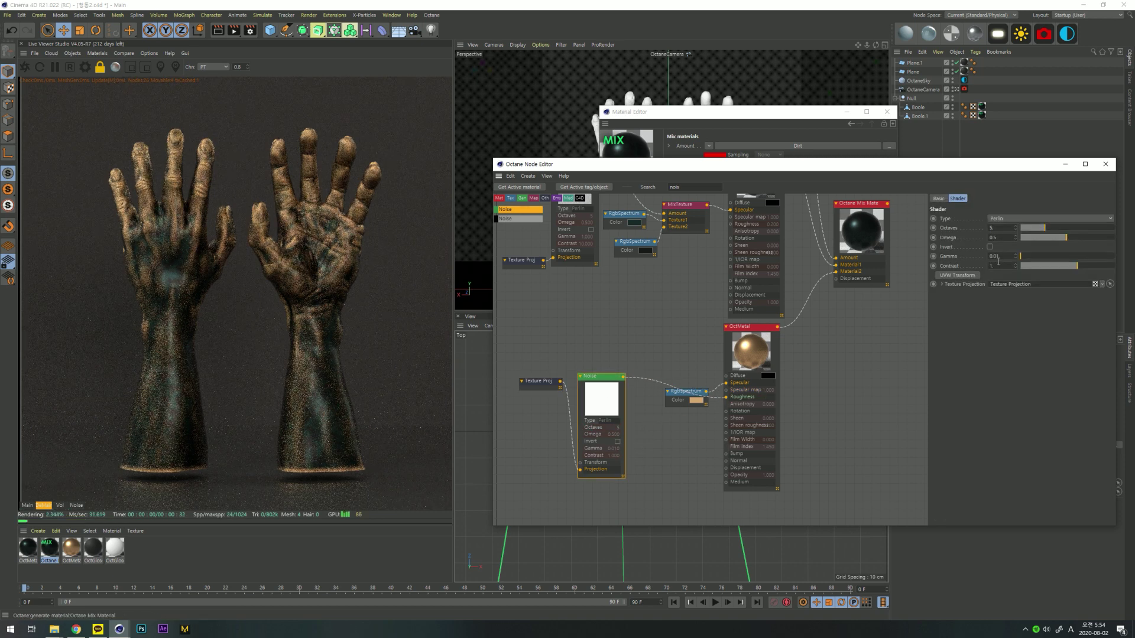
- Set the gamma of the Noise feeding the gold metal's roughness to 2
click(1003, 258)
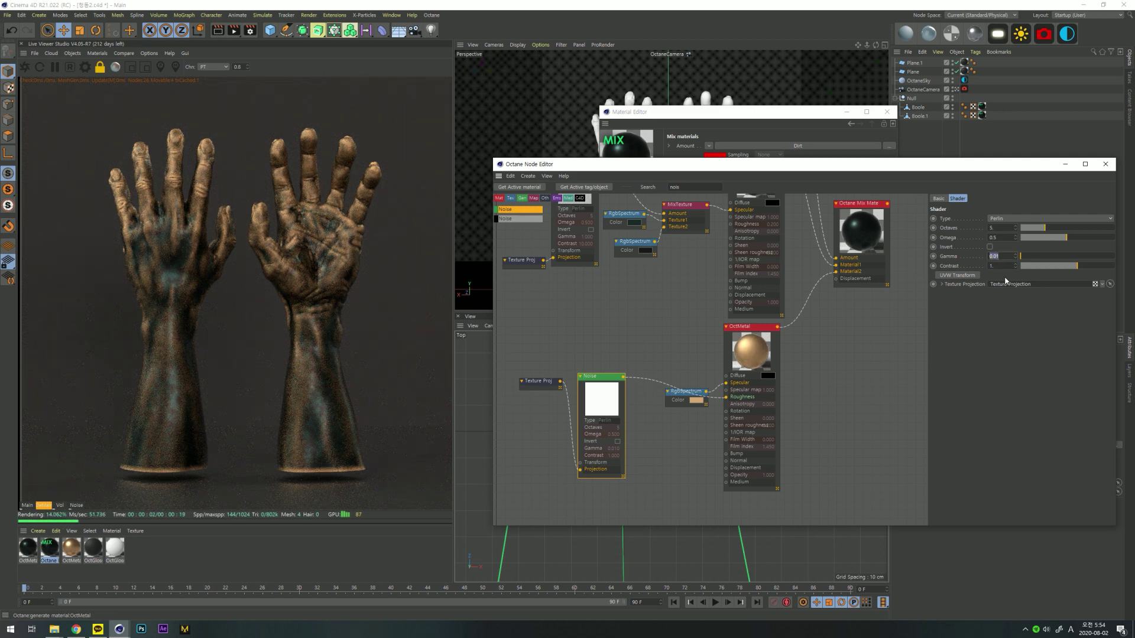
text(2)
key(Return)
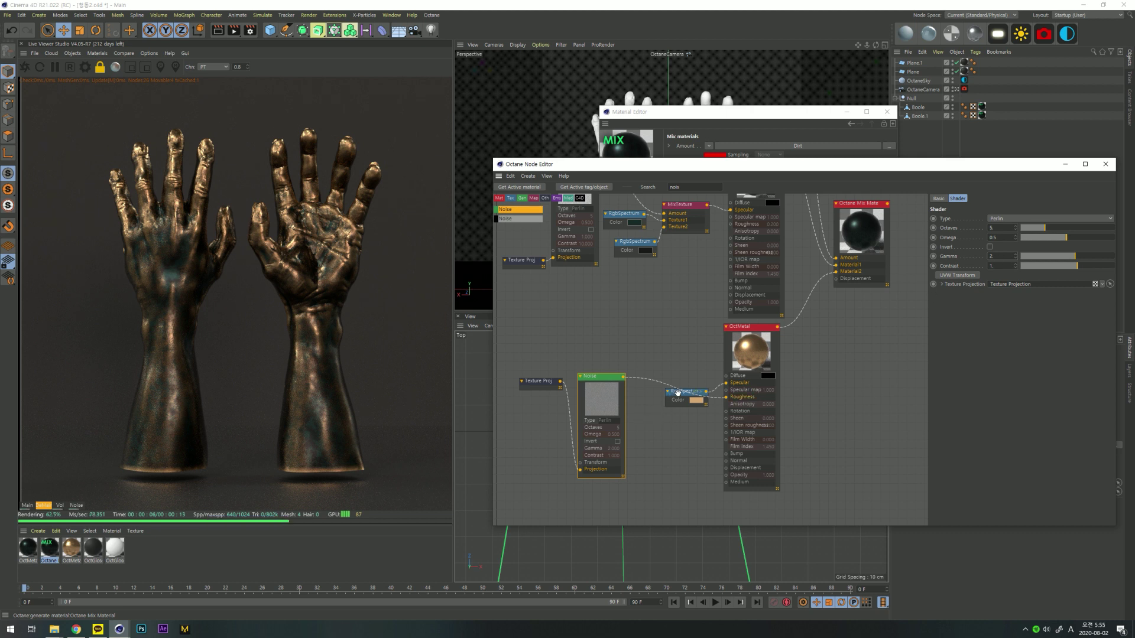
- Spread out the RgbSpectrum, Noise and Texture Projection nodes feeding the gold metal so their connections do not overlap
drag(672, 395, 661, 359)
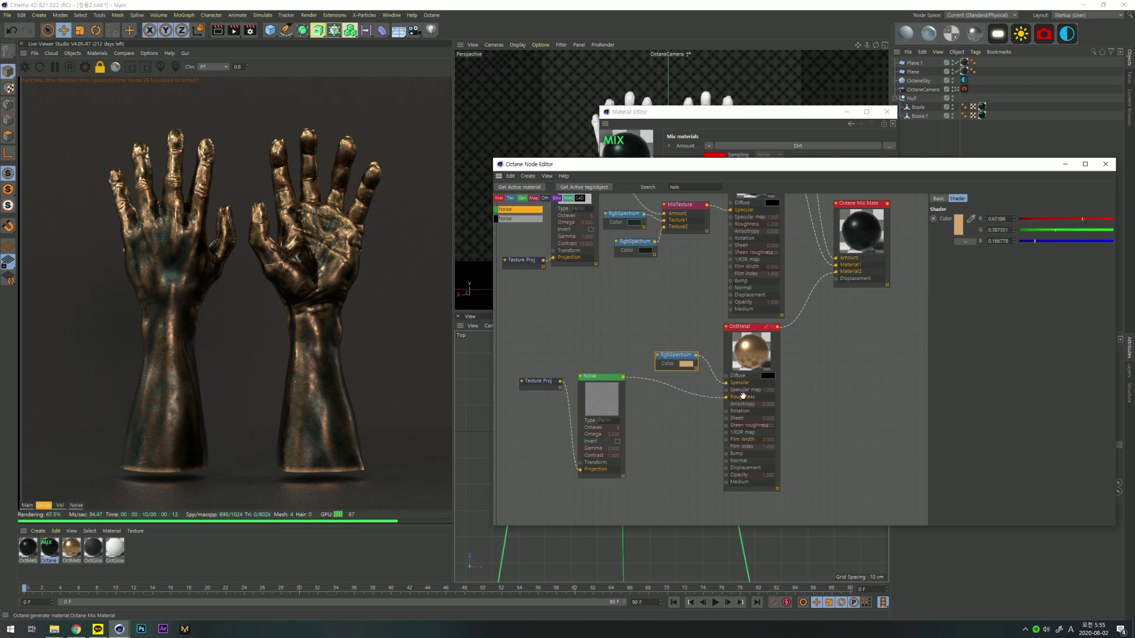
drag(576, 392, 592, 396)
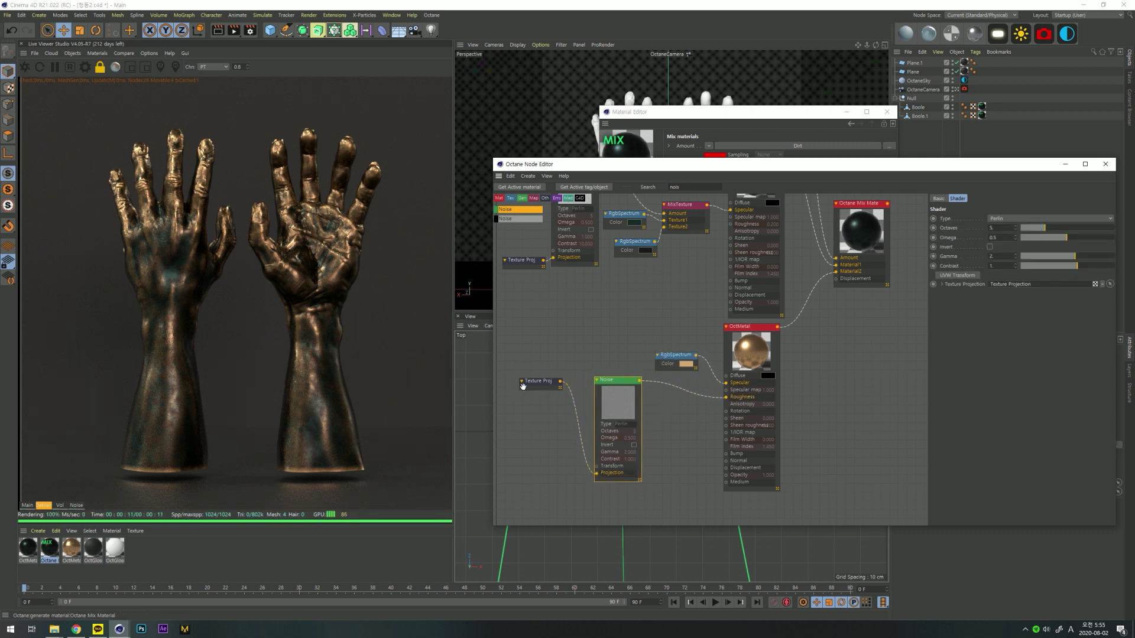
drag(523, 386, 539, 400)
drag(616, 398, 635, 402)
drag(560, 398, 576, 407)
- Connect the Scratch-BM17-Diffuse.jpg image texture to the Bump of the gold metal material
click(653, 410)
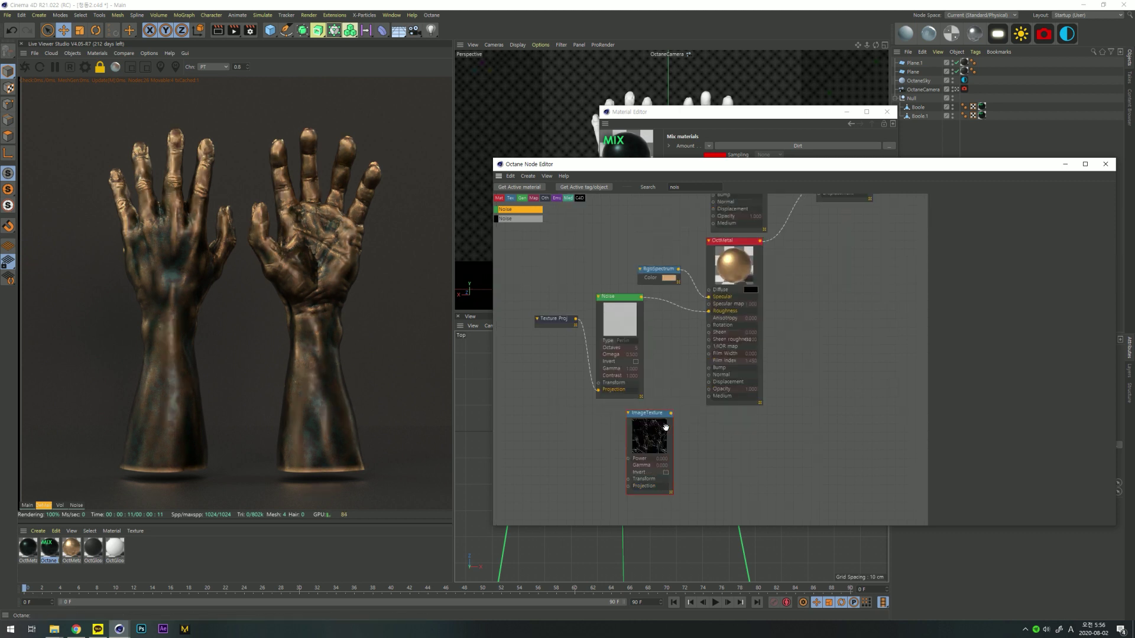
click(665, 414)
drag(672, 413, 709, 370)
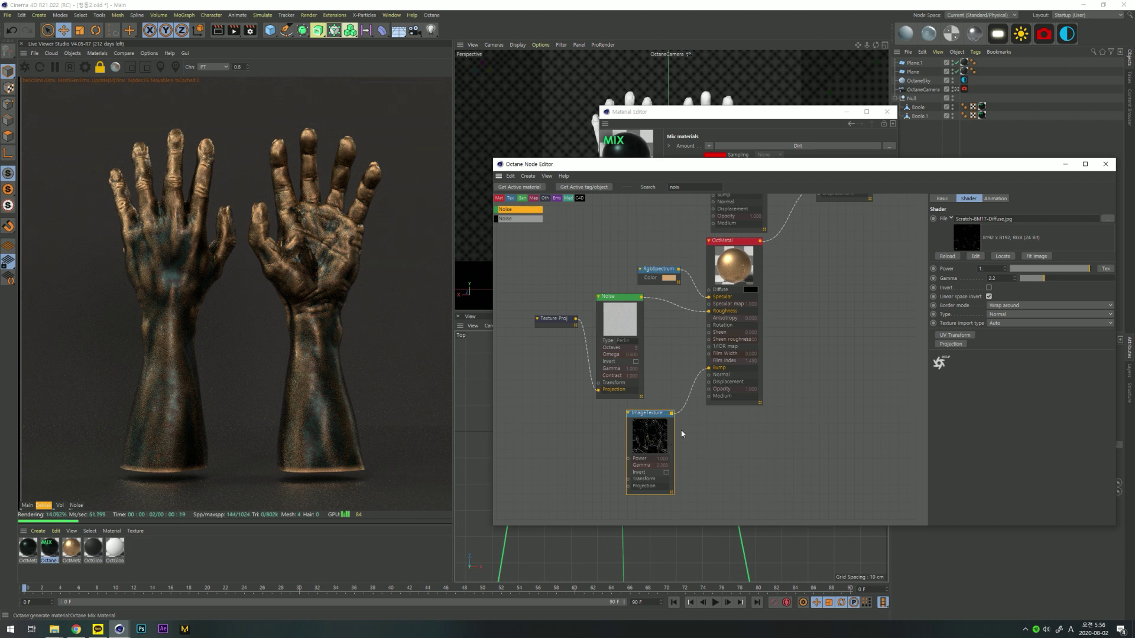
- Add a Texture Projection to the scratch image texture, place it beside that node and set it to Box
click(951, 344)
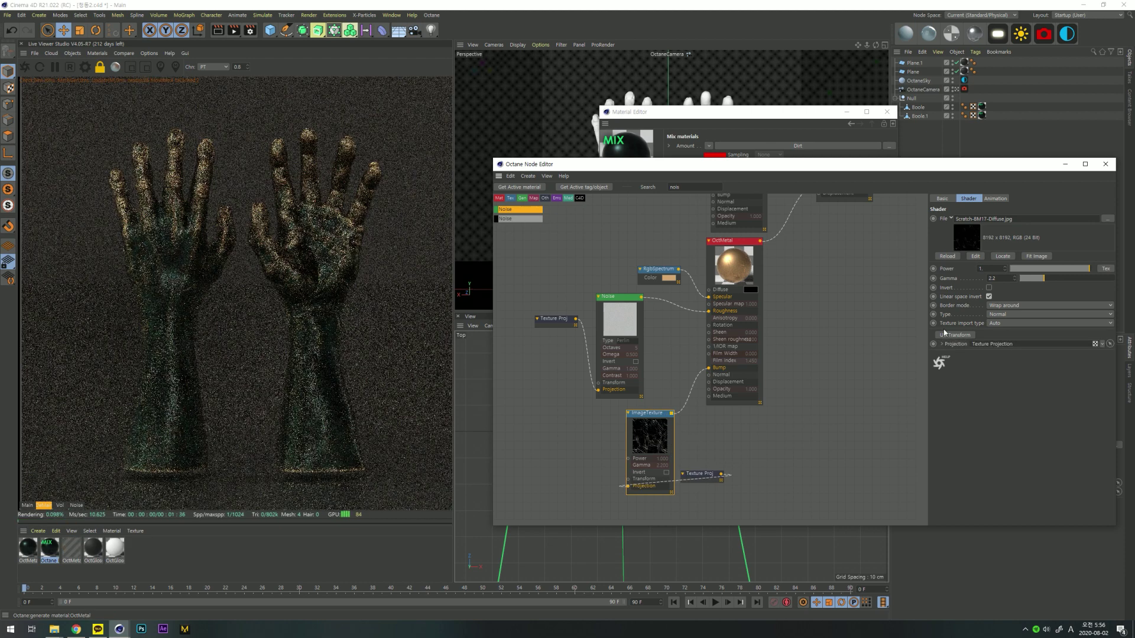
drag(698, 474, 593, 477)
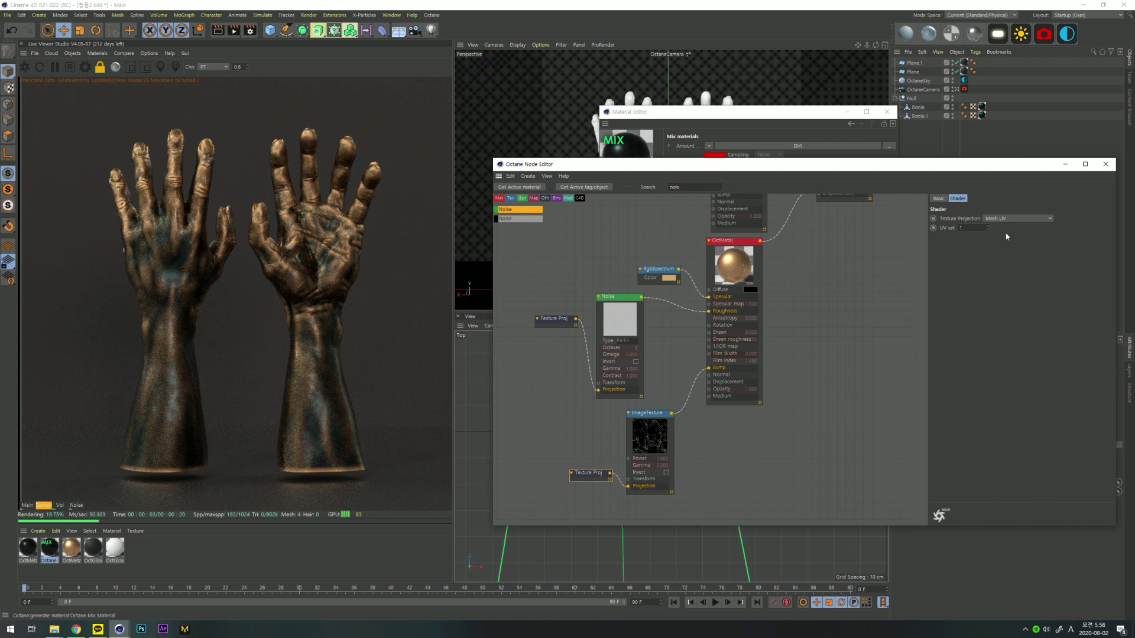
click(1017, 218)
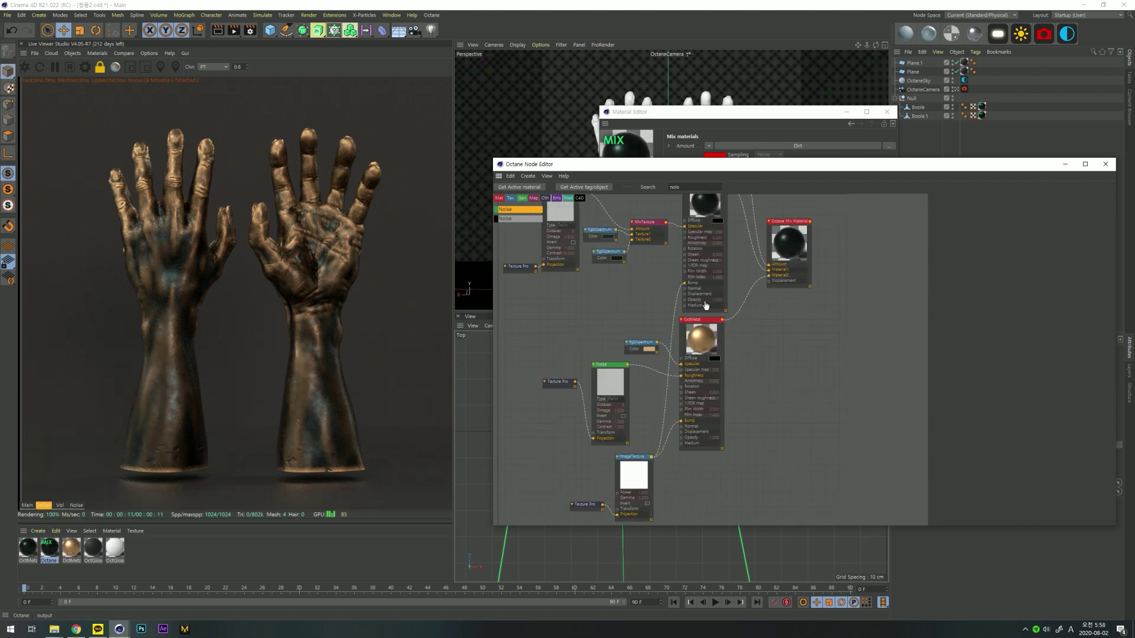
- Enlarge the Node Editor and move the scratch image texture with its projection between the dark and gold metal branches
drag(664, 165, 665, 11)
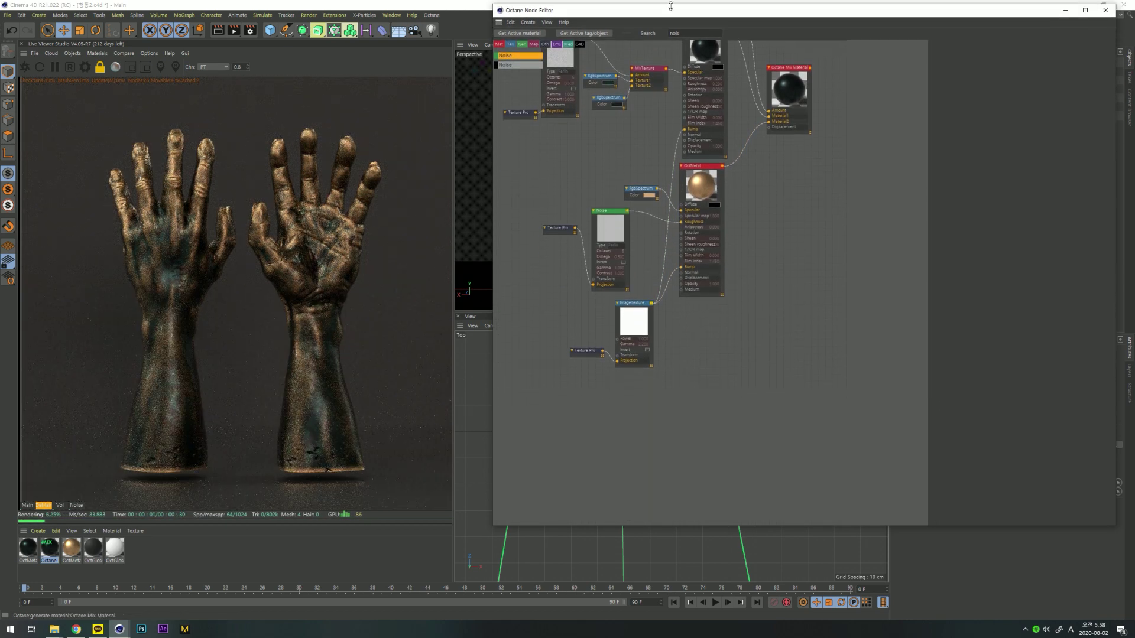
middle_drag(761, 313, 820, 431)
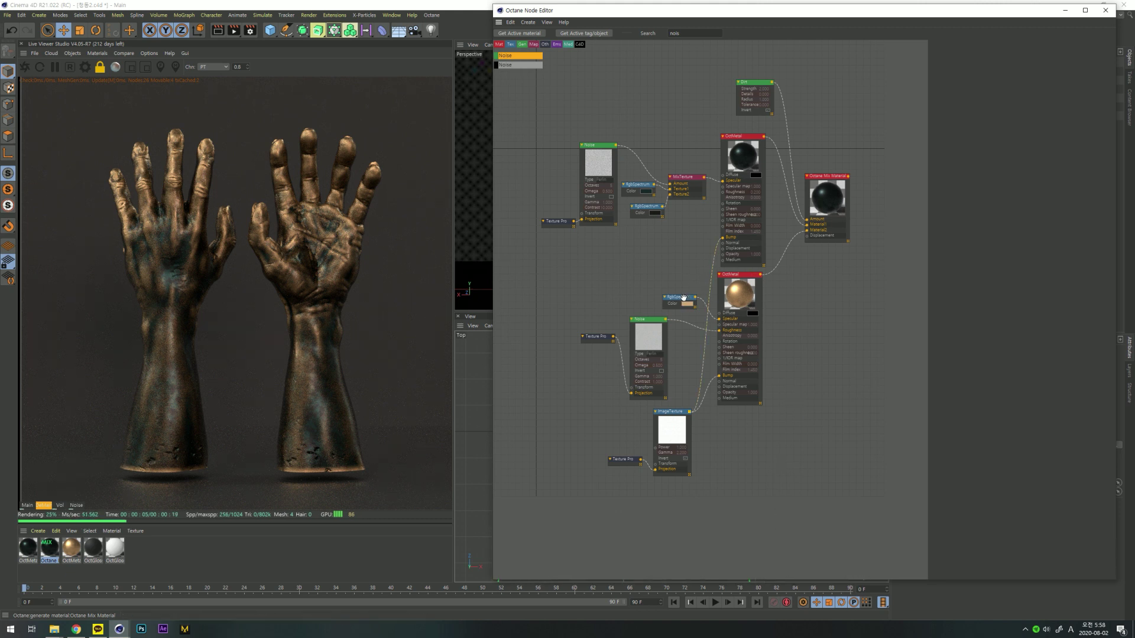
drag(680, 298, 685, 305)
drag(674, 411, 629, 246)
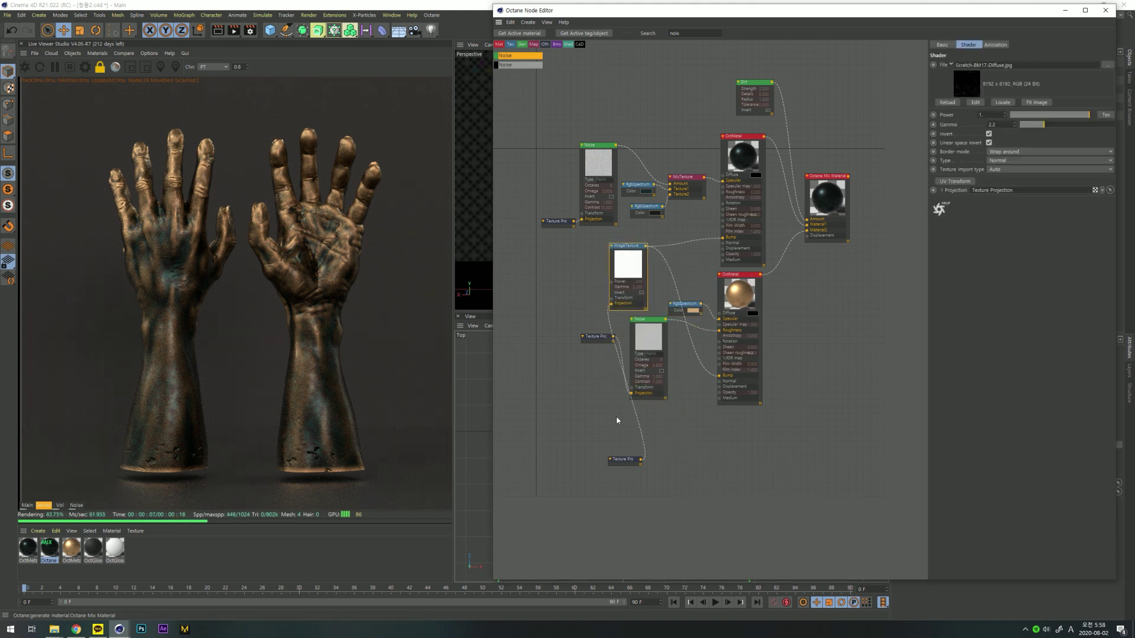
drag(628, 459, 586, 277)
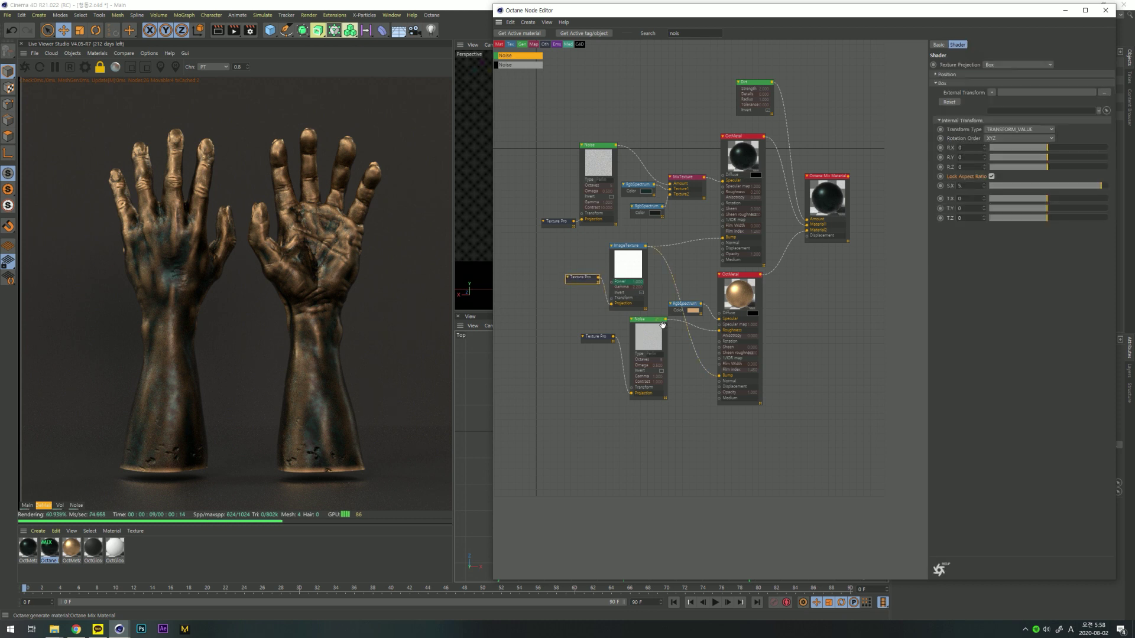
scroll(804, 406, up, 2)
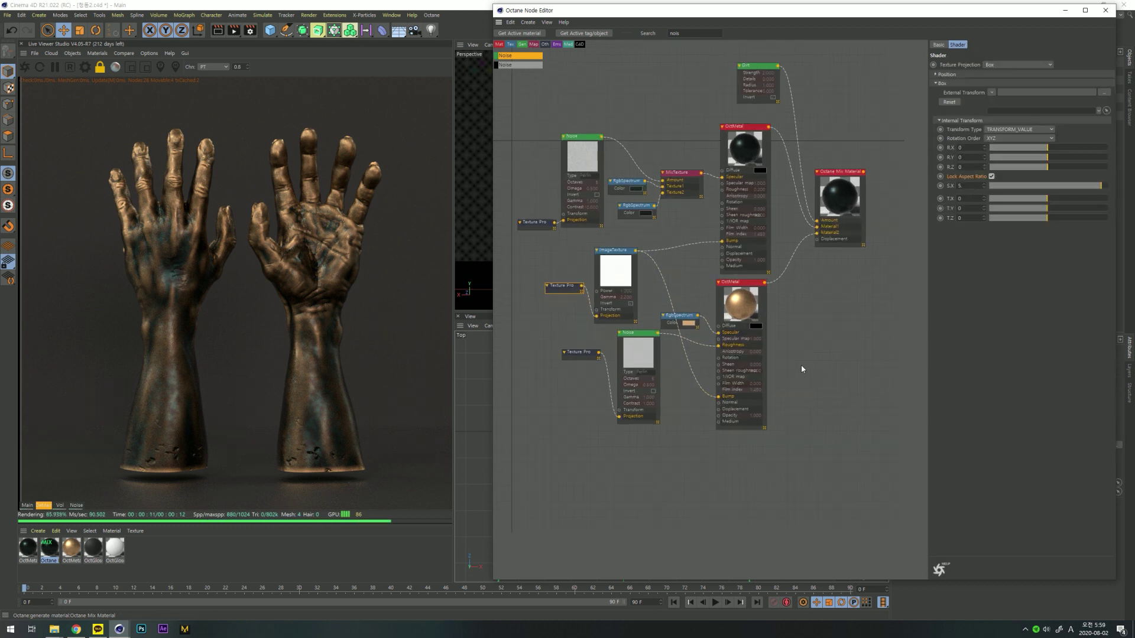
scroll(817, 402, up, 2)
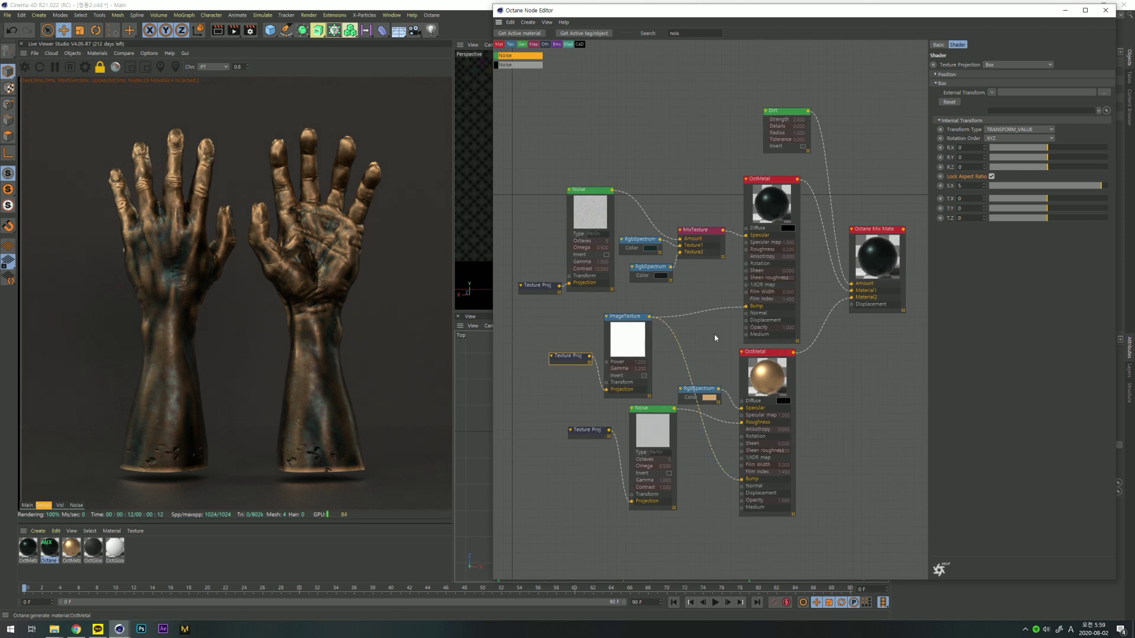
- Set the scratch image texture's power to 0.4
click(627, 338)
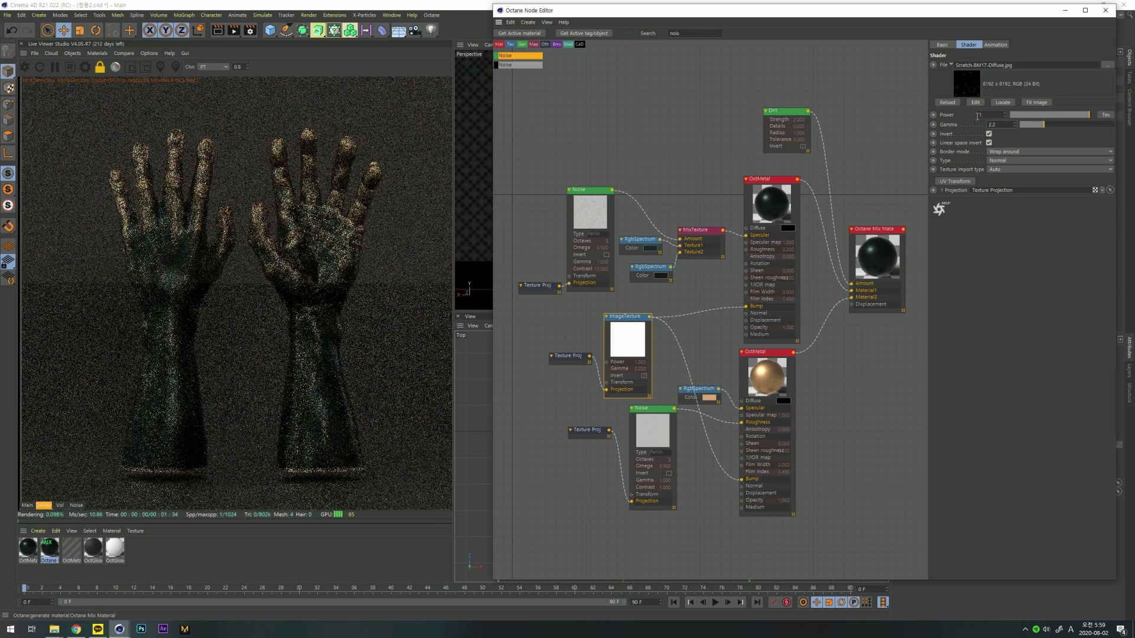
text(0.4)
key(Return)
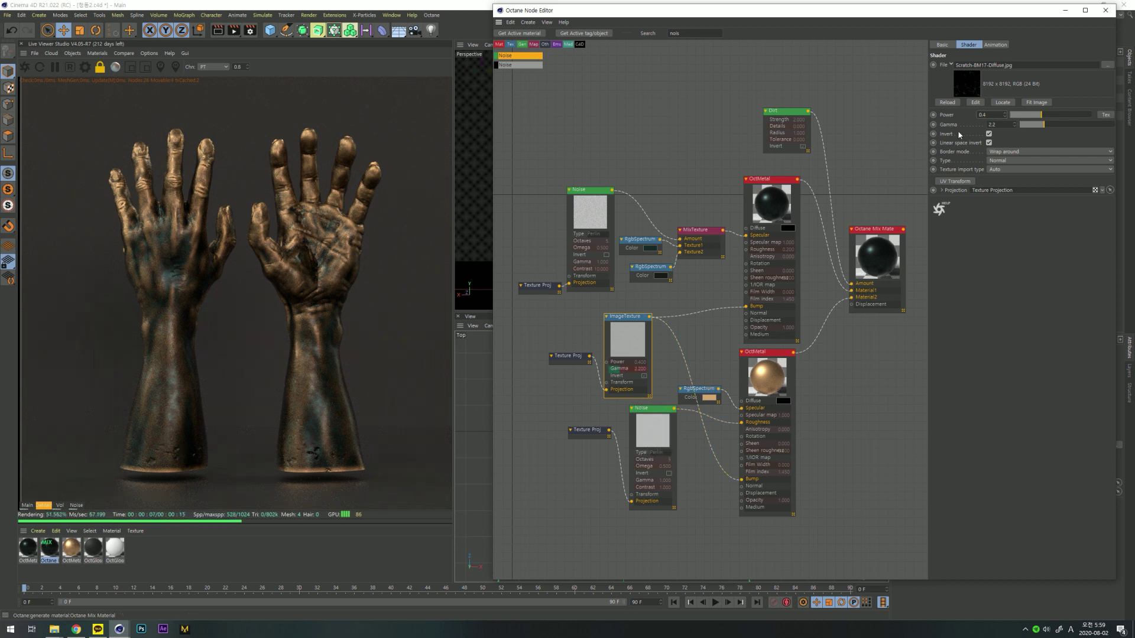
- Set the scratch texture projection's scale to 1.5 and rotate it about -37.7 in Y and about -142.9 in Z
click(568, 357)
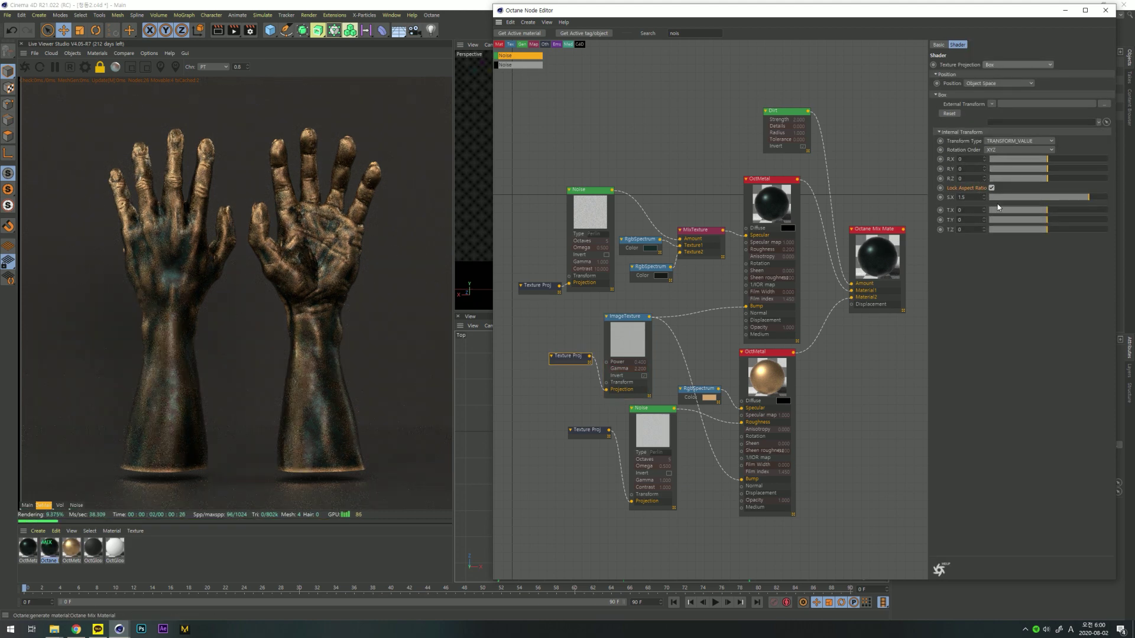
click(1022, 178)
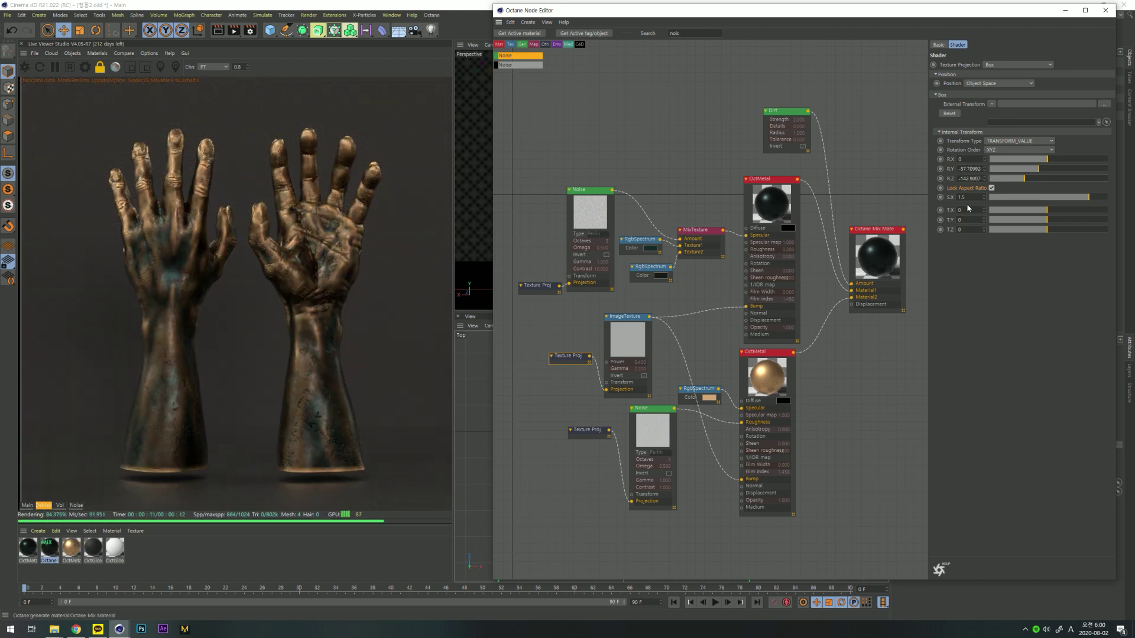
- Lower the scratch image texture's power to 0.1
click(634, 348)
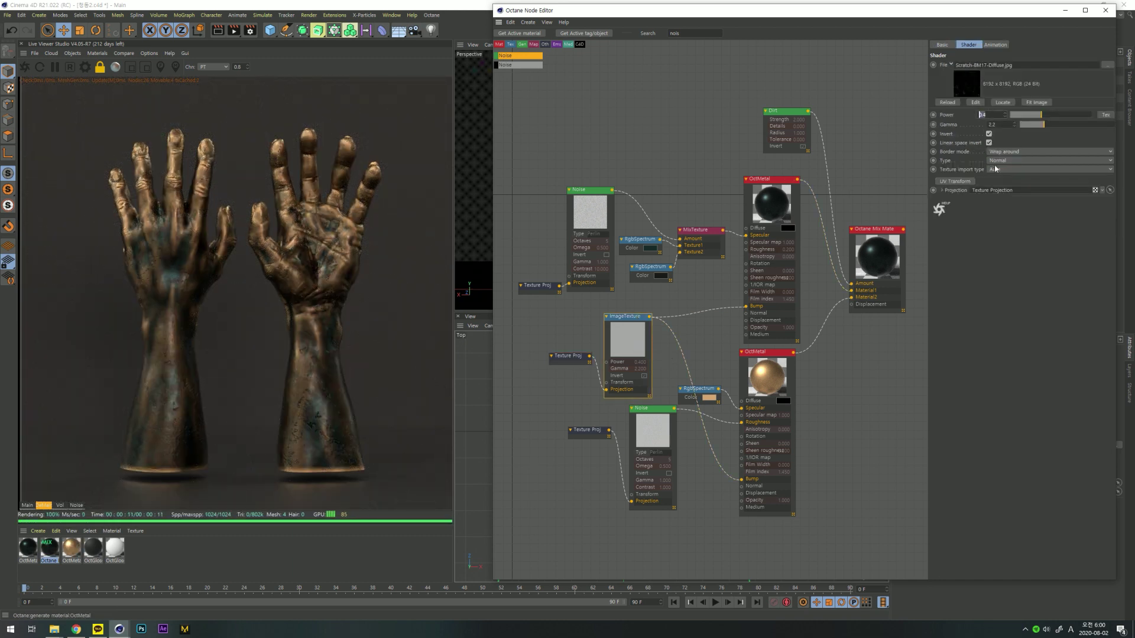
text(0.1)
key(Return)
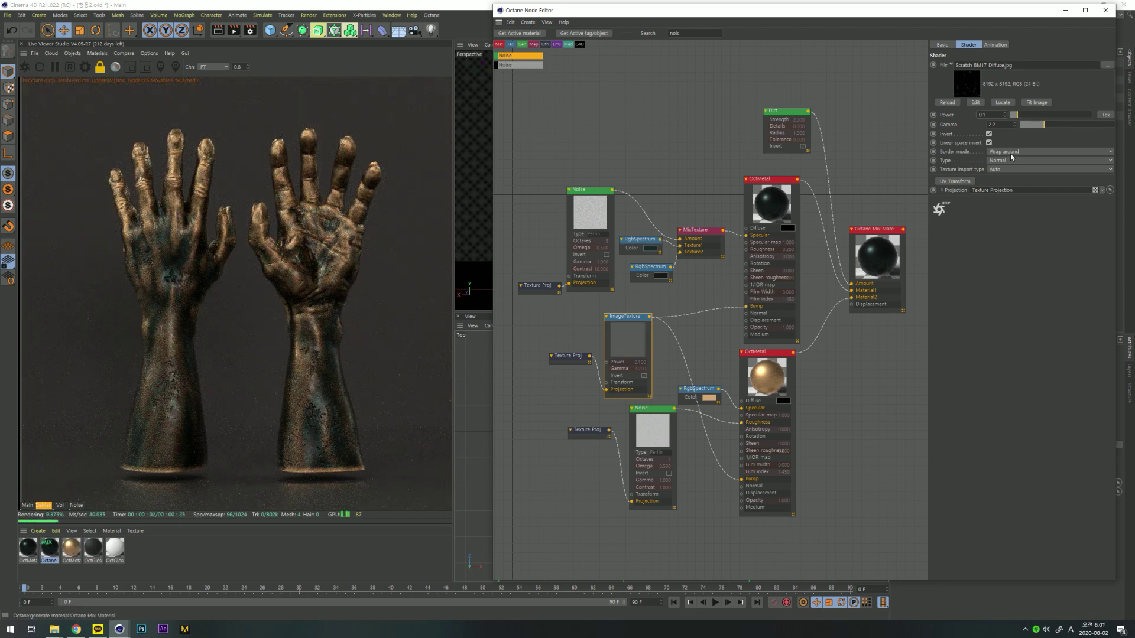
- Set the scratch texture projection's Y rotation to 0 and readjust its Z rotation
click(1012, 189)
click(1023, 179)
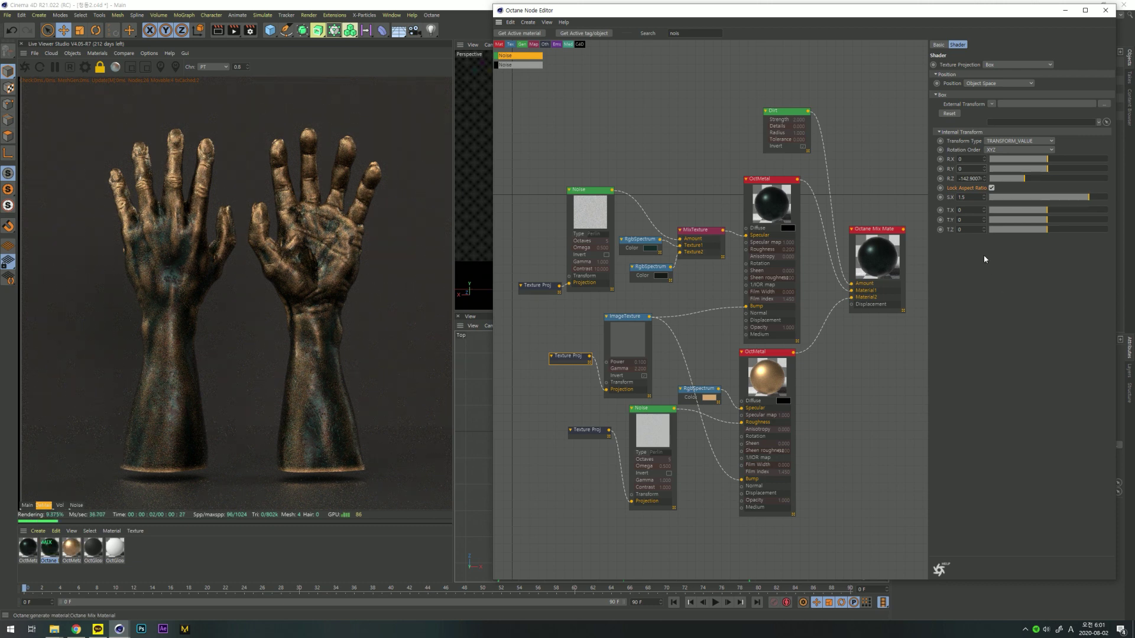
click(1029, 179)
drag(1033, 182, 1035, 182)
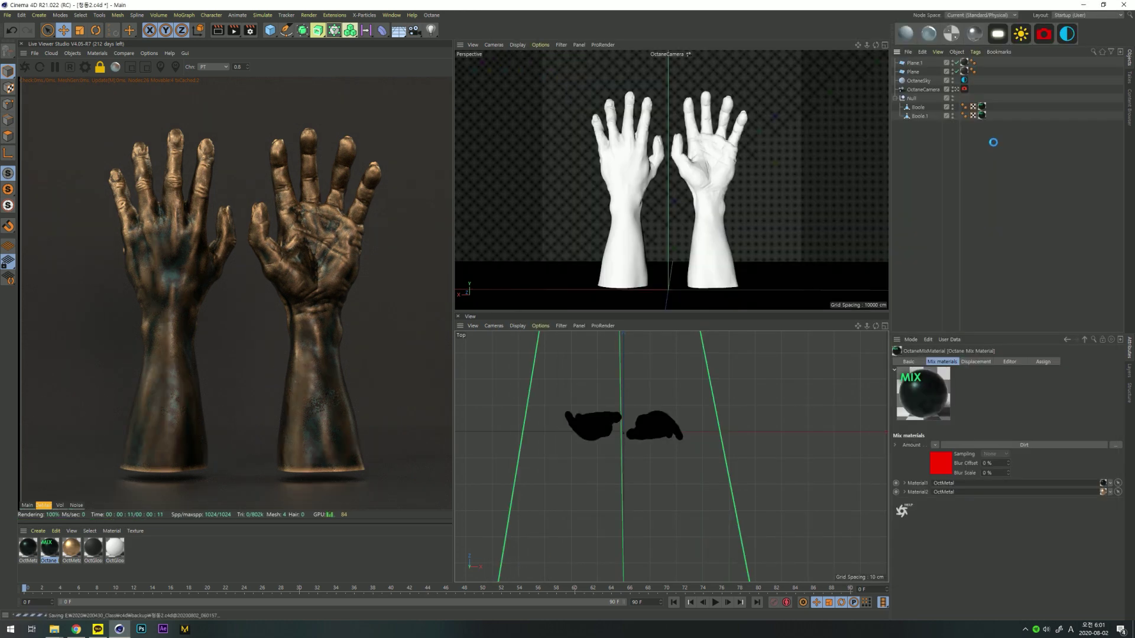
- Set the power of the OctaneSky environment's HDR image texture to 2
click(963, 81)
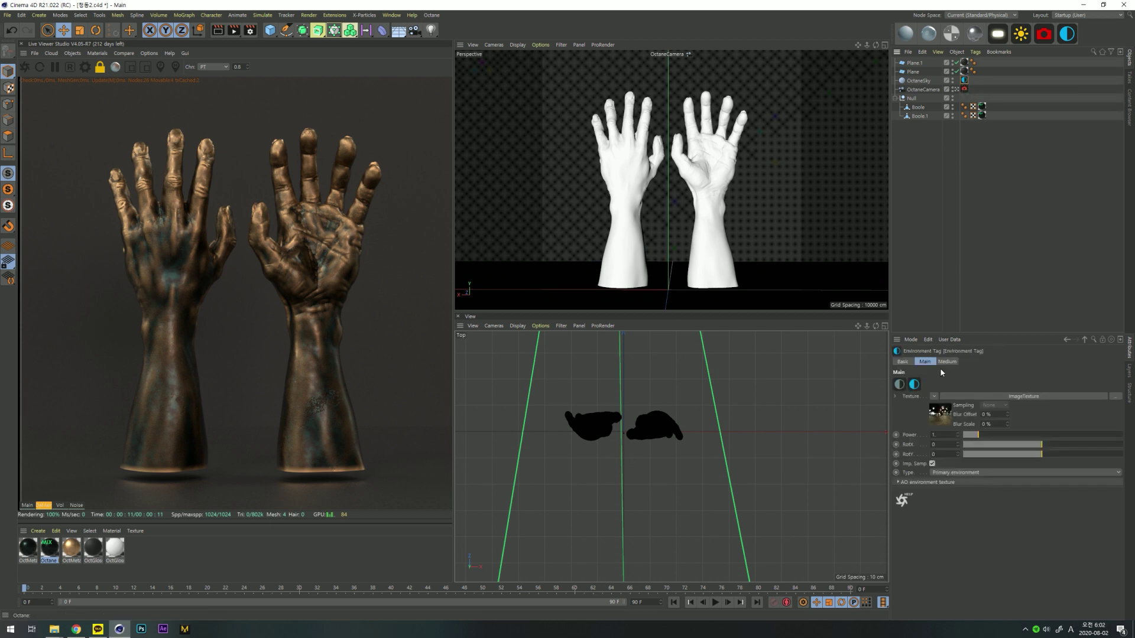
click(946, 421)
text(2.)
key(Return)
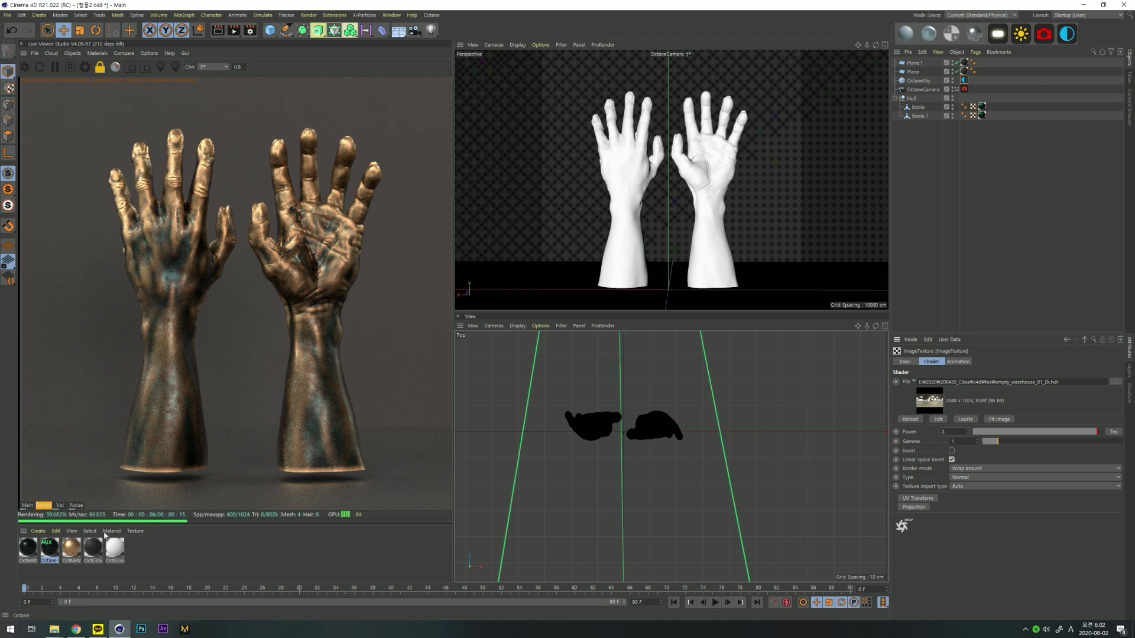
- Darken the diffuse color of the dark OctGlossy material
double_click(90, 550)
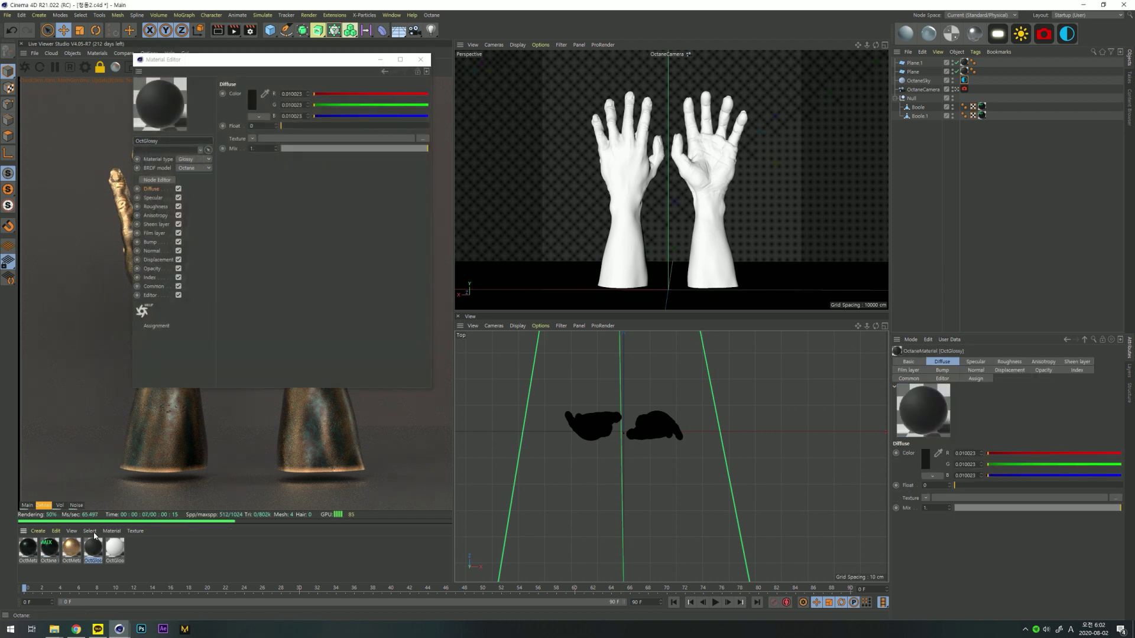
click(252, 99)
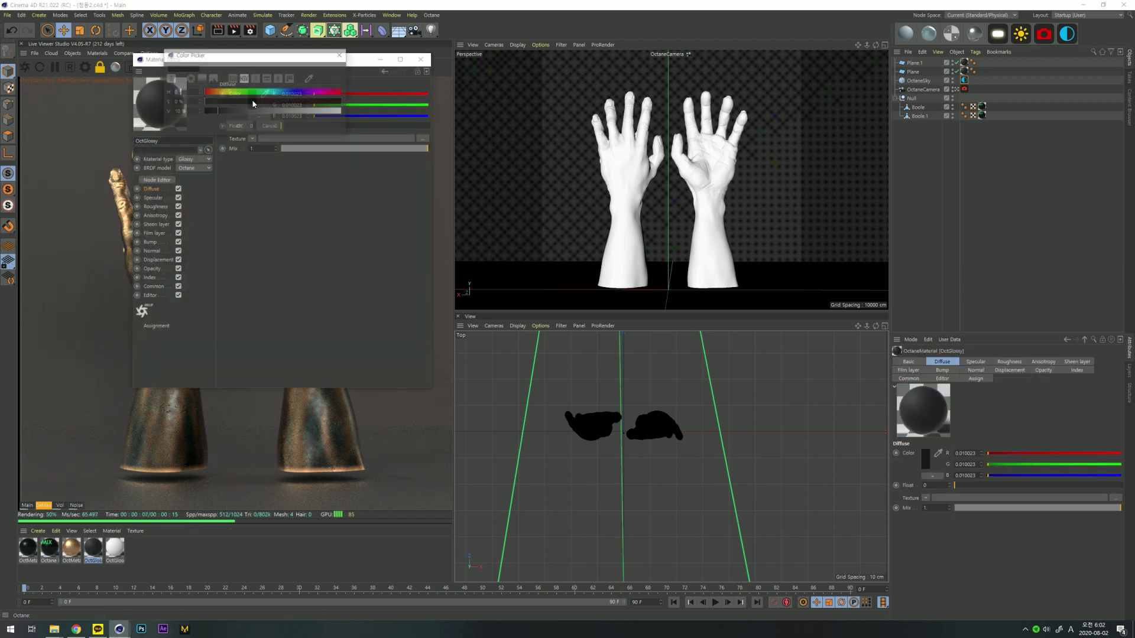
click(211, 115)
click(240, 126)
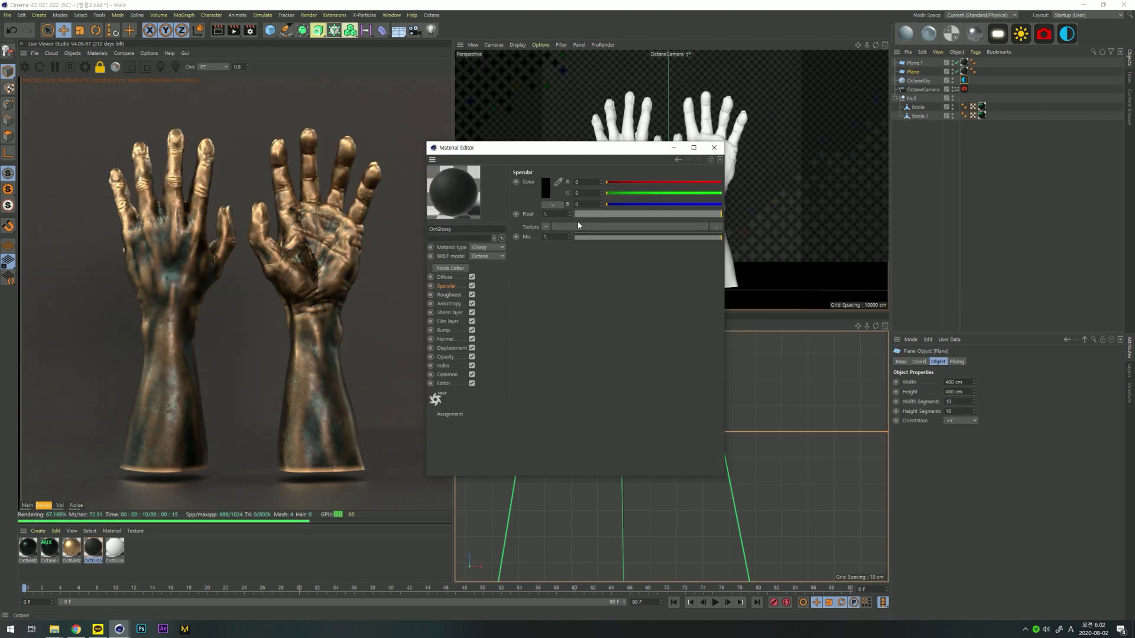
- Set the dark OctGlossy material's specular float to 0.5, close its editor and clear the object selection
click(611, 214)
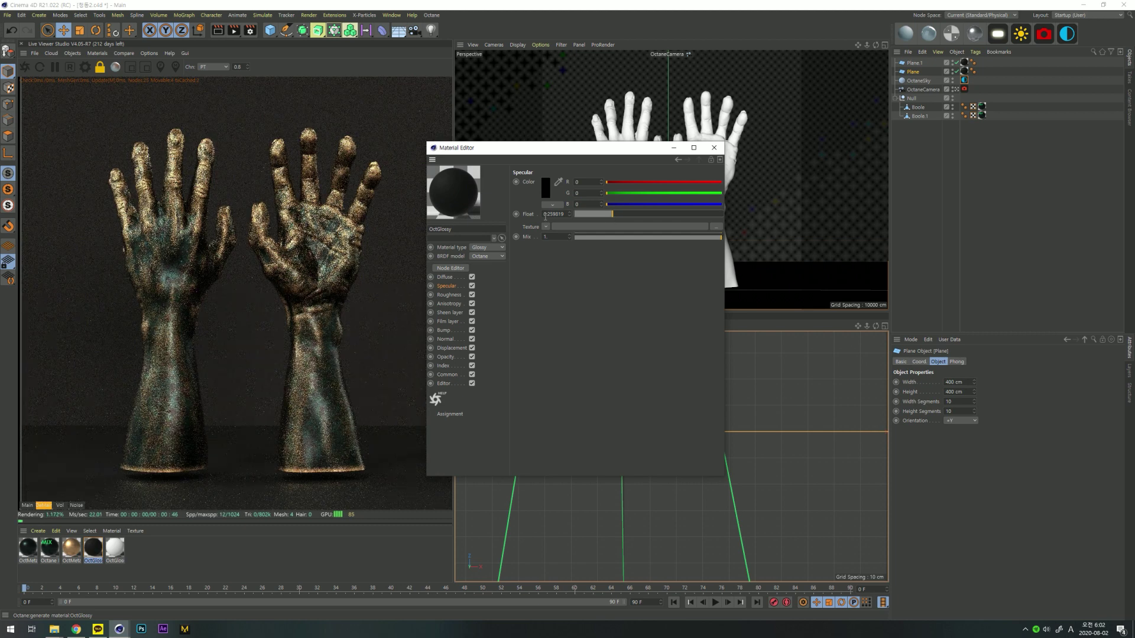
double_click(550, 214)
text(0.5)
key(Return)
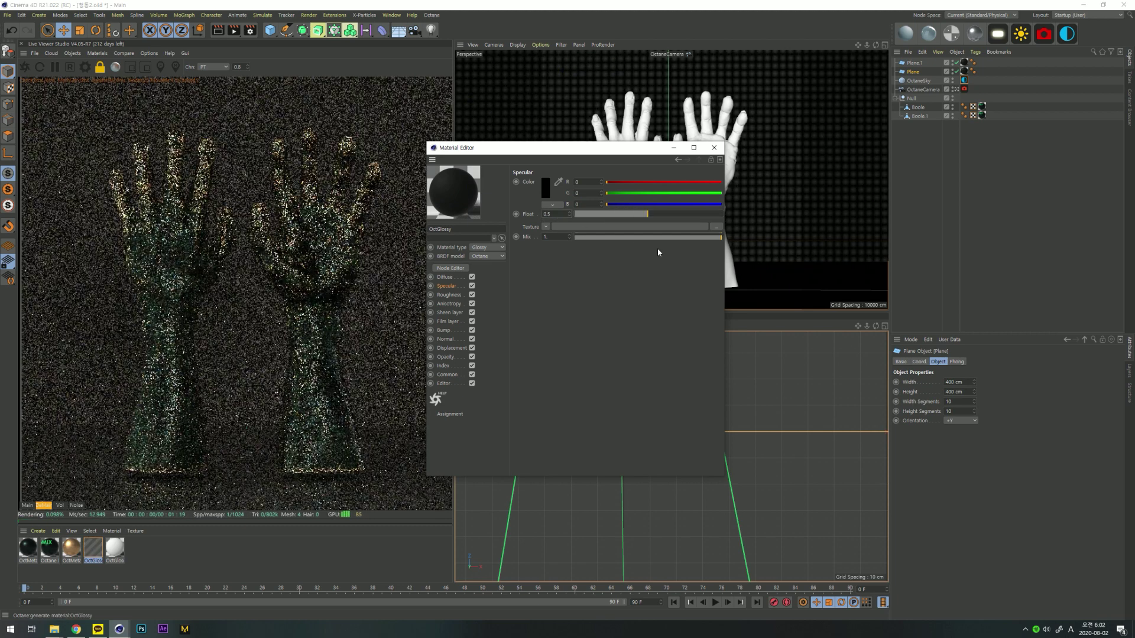
click(713, 147)
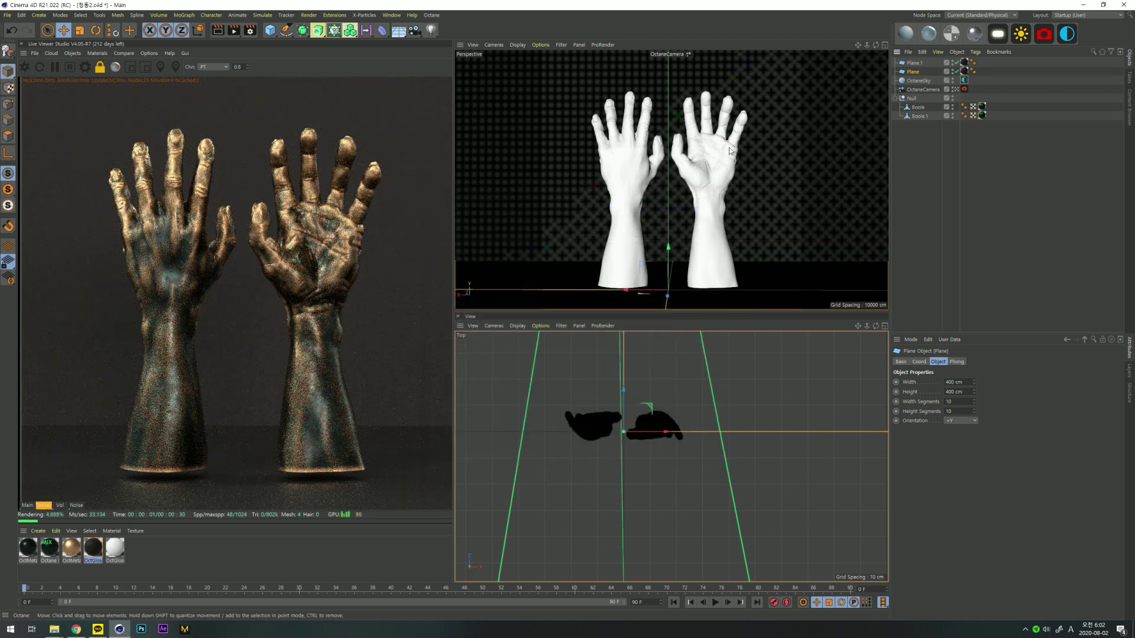
click(953, 200)
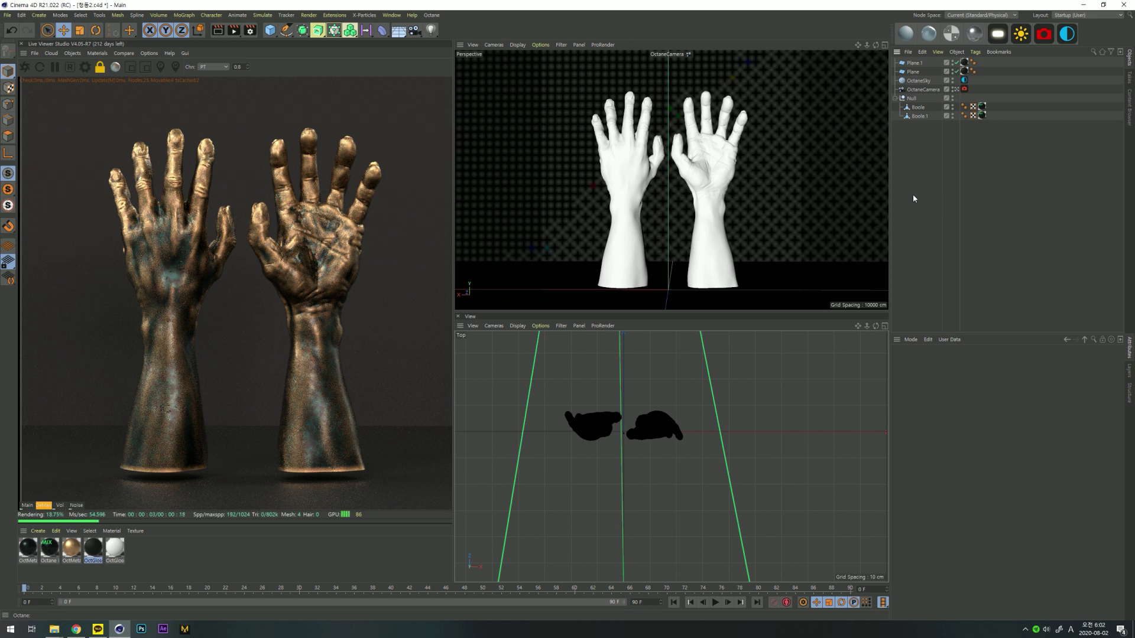
- Inspect the live render up close, send it to the Picture Viewer and maximize that window
scroll(315, 146, up, 1)
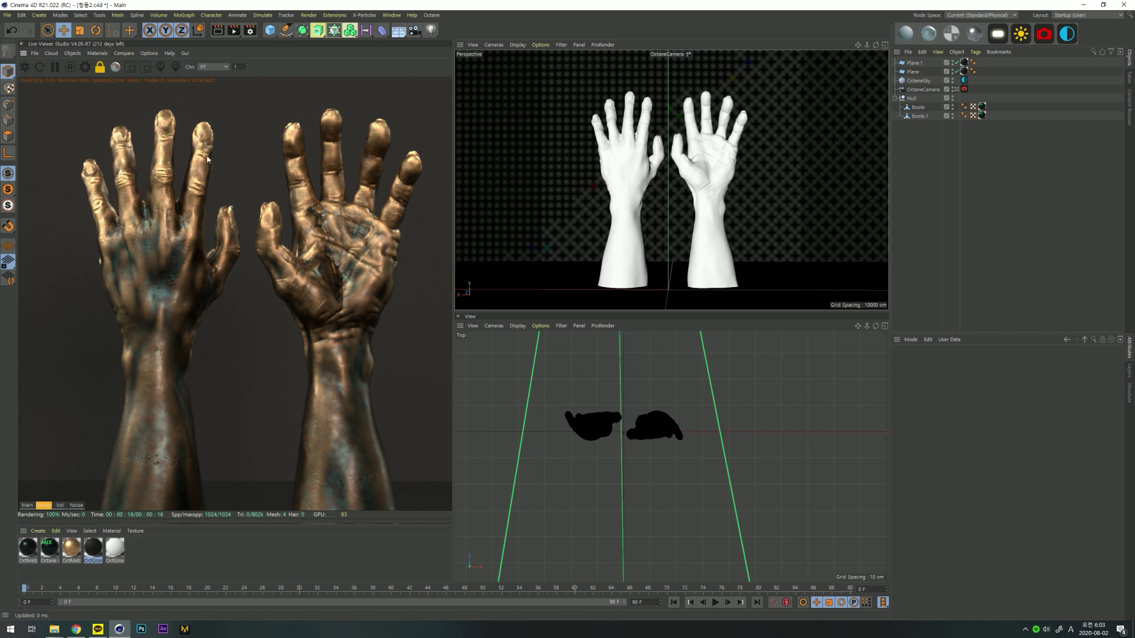
scroll(208, 146, up, 2)
right_click(285, 270)
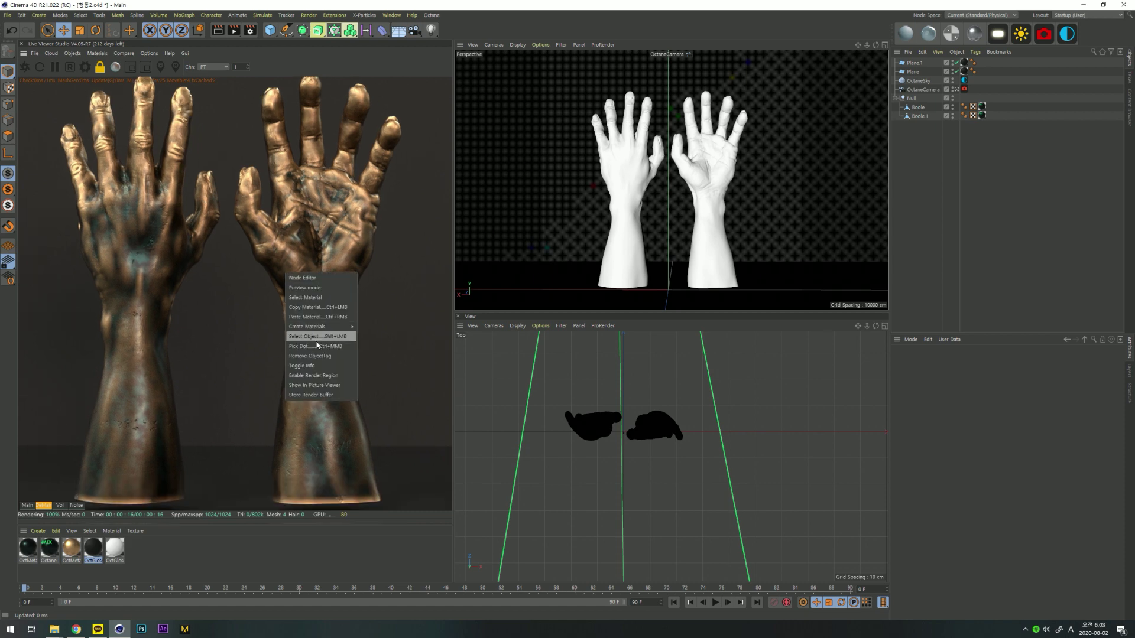
click(319, 385)
double_click(651, 156)
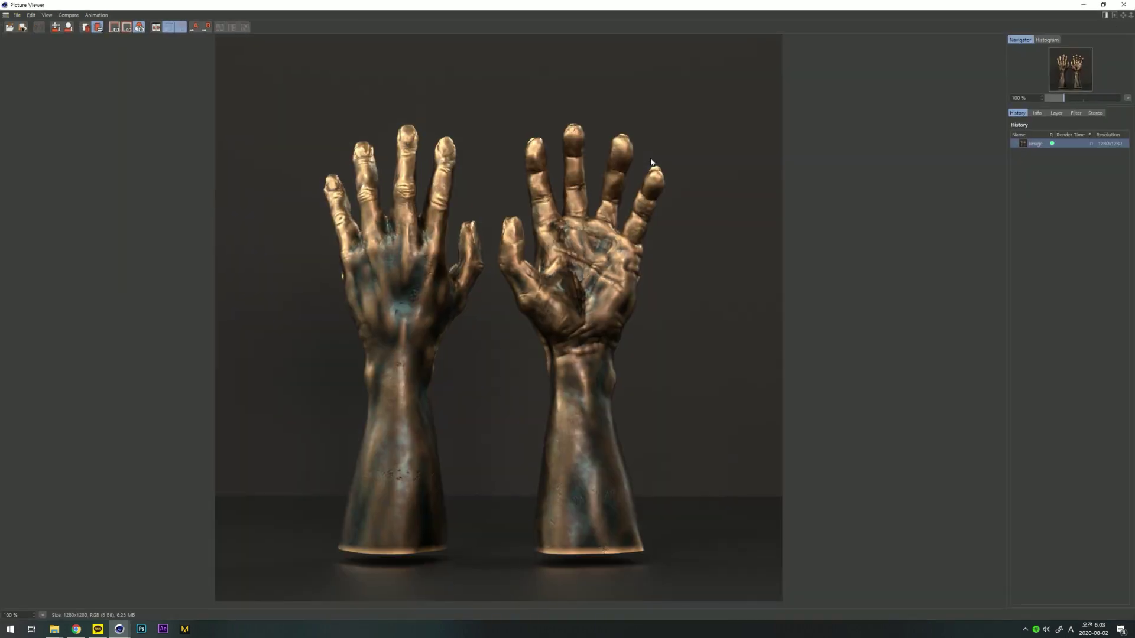